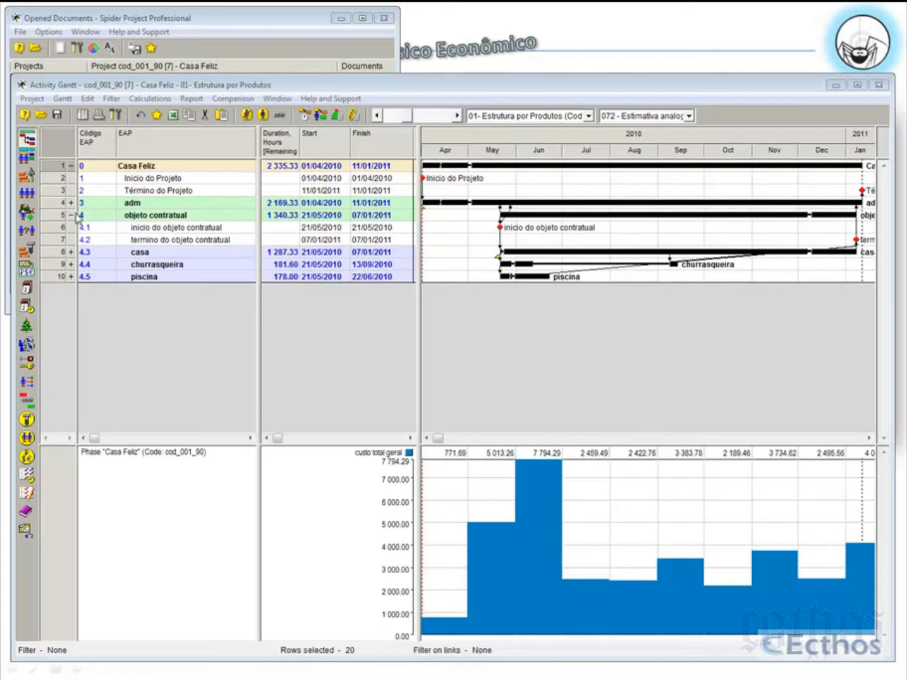
- Examine the properties of the aporte financeiro cost component, particularly its name and unit cost
click(26, 270)
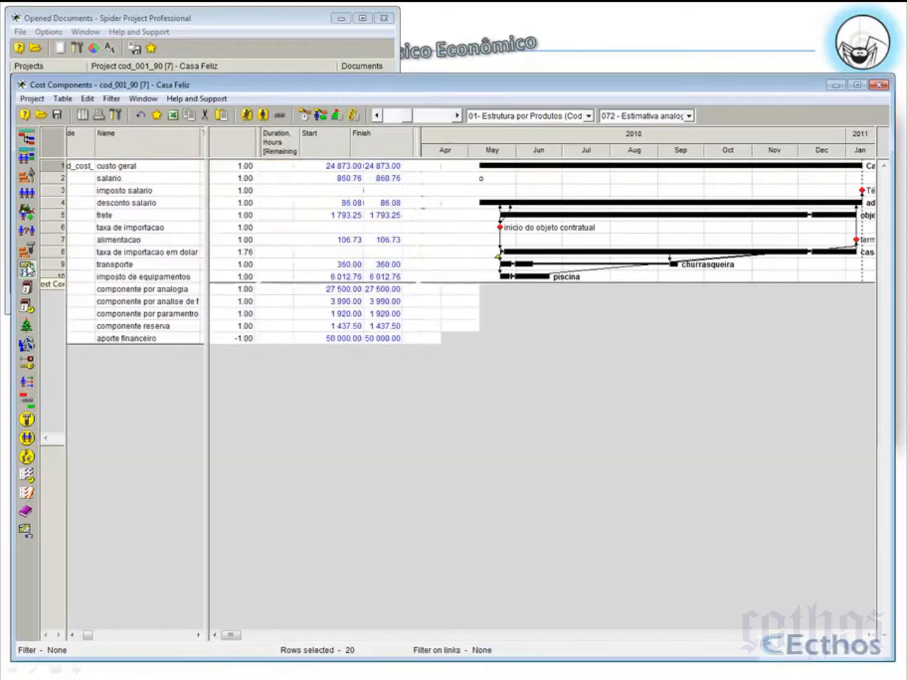
click(133, 339)
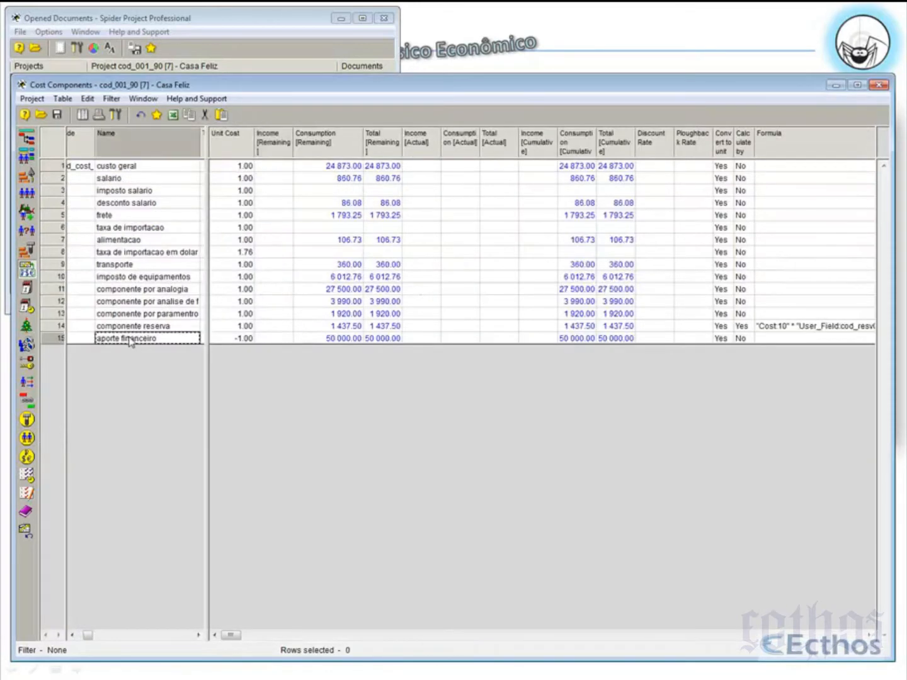
right_click(55, 348)
click(70, 349)
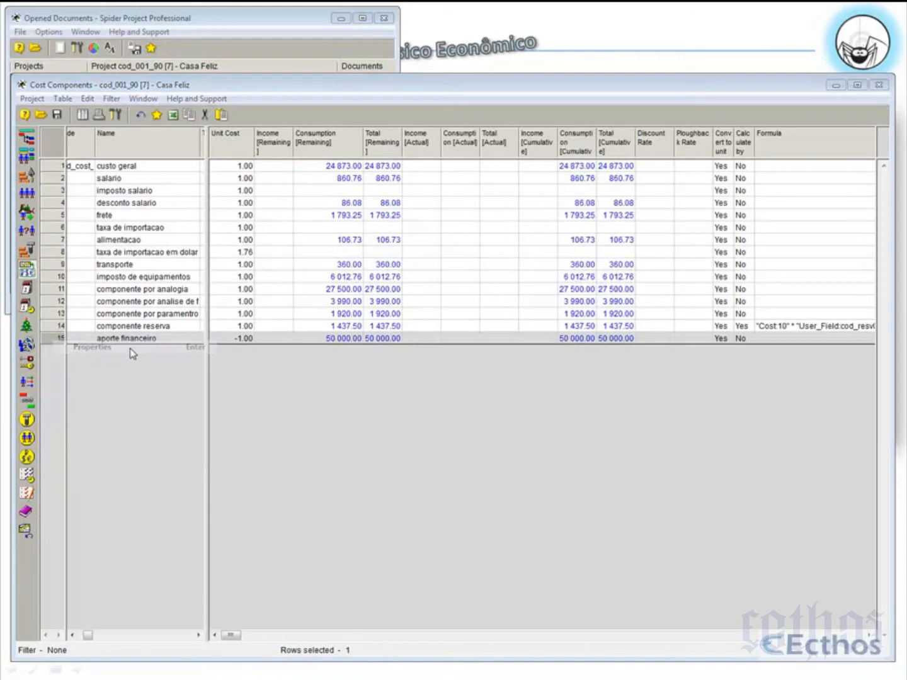
drag(424, 224, 410, 207)
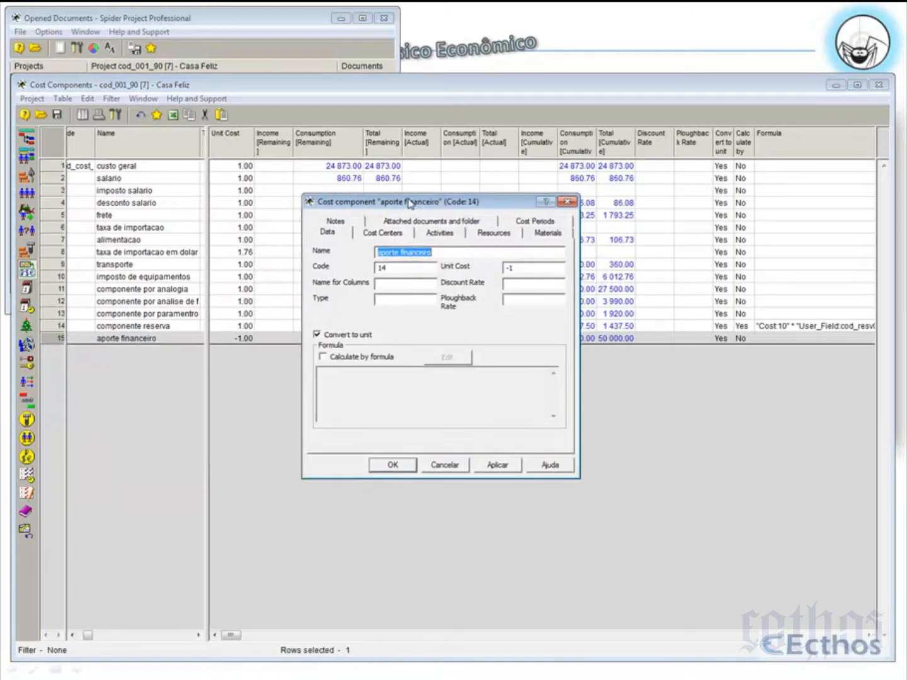
click(407, 255)
click(536, 269)
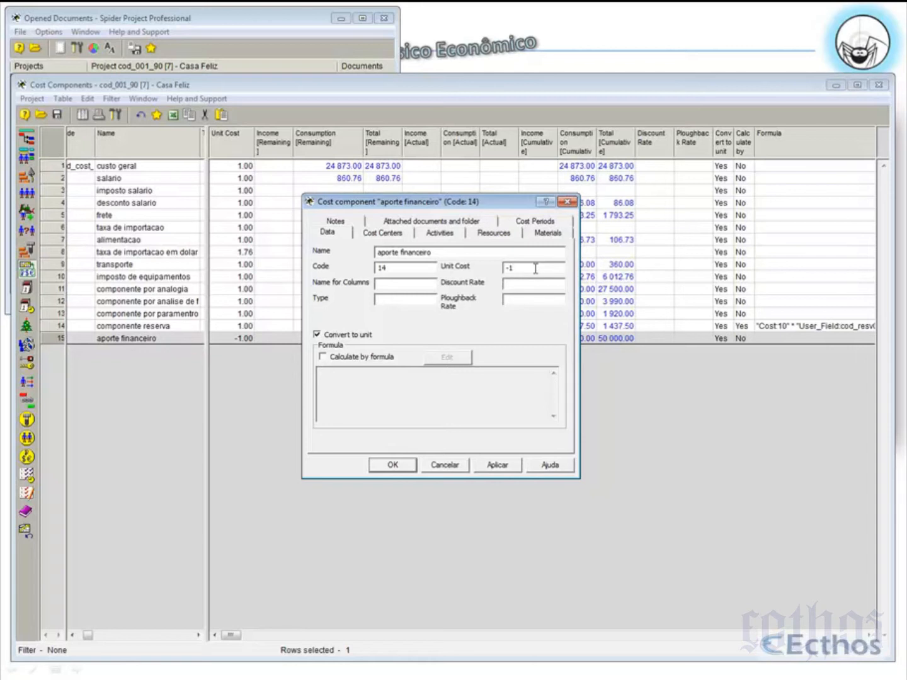
click(391, 464)
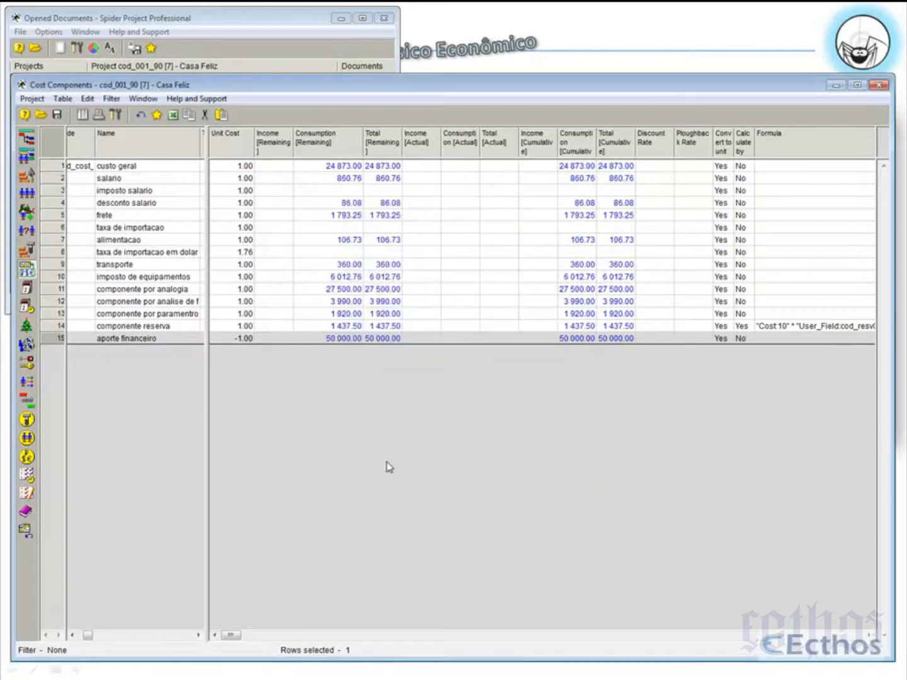
- Return to the project's Activity Gantt and expand the adm phase and its Dotação Orçamentária phase down to the aporte activities
click(25, 139)
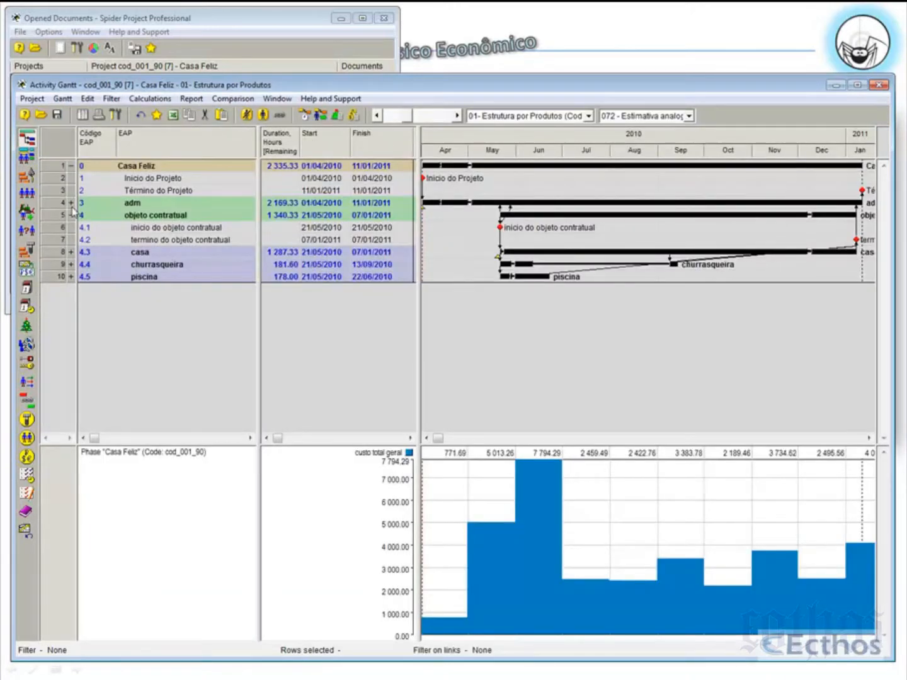
click(71, 203)
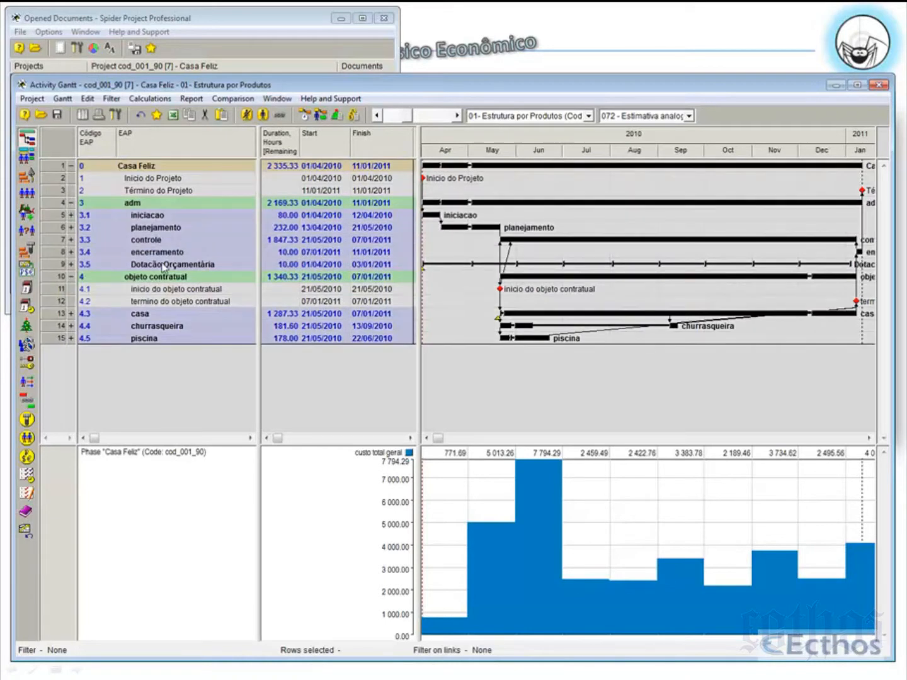
click(162, 265)
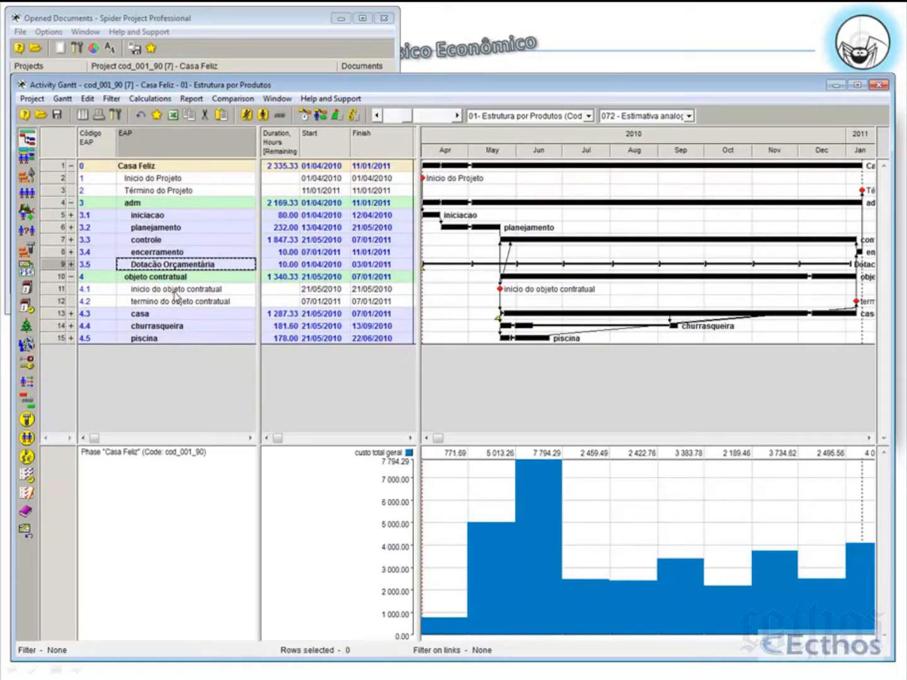
click(71, 264)
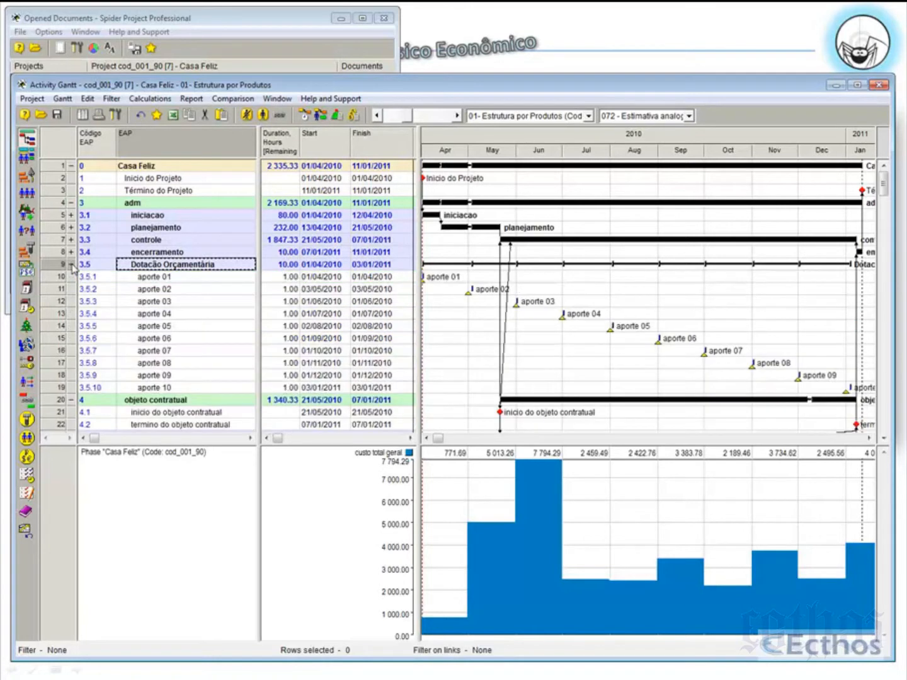
click(162, 277)
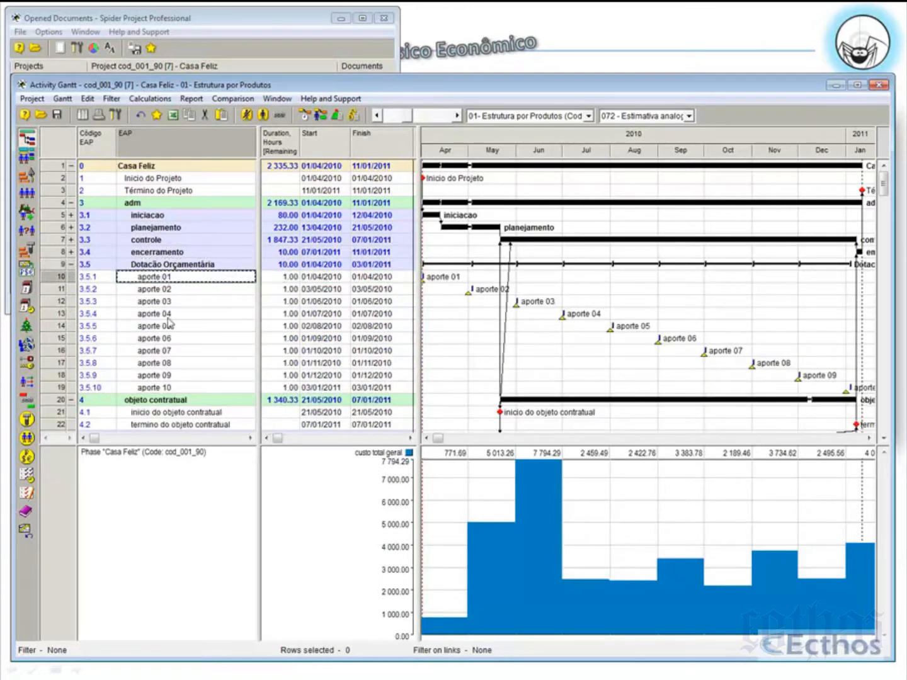
click(177, 385)
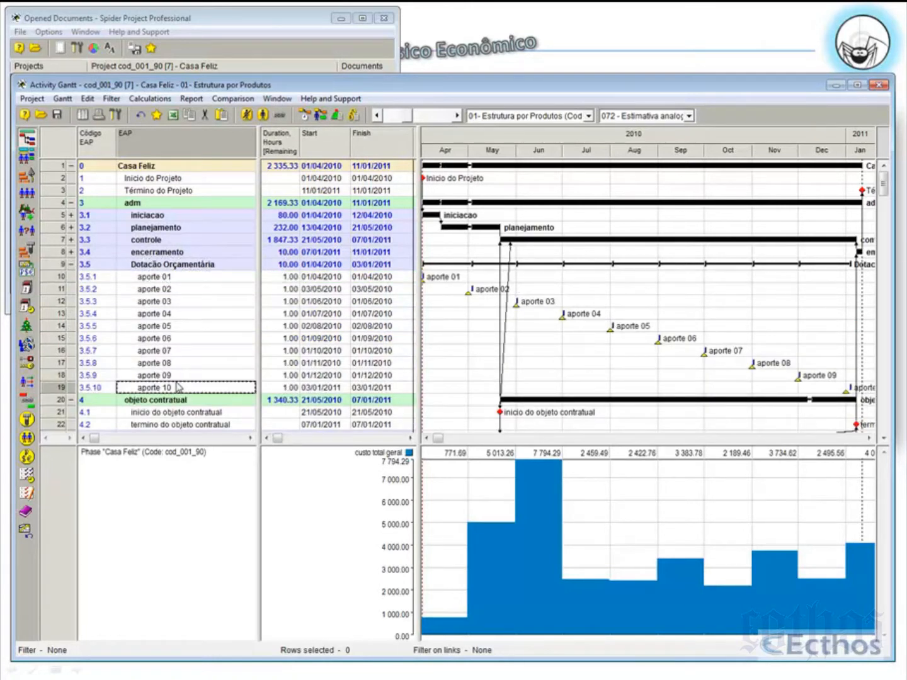
- Add the standard field Start [NET] as a column before the remaining duration column in the Gantt table
click(283, 277)
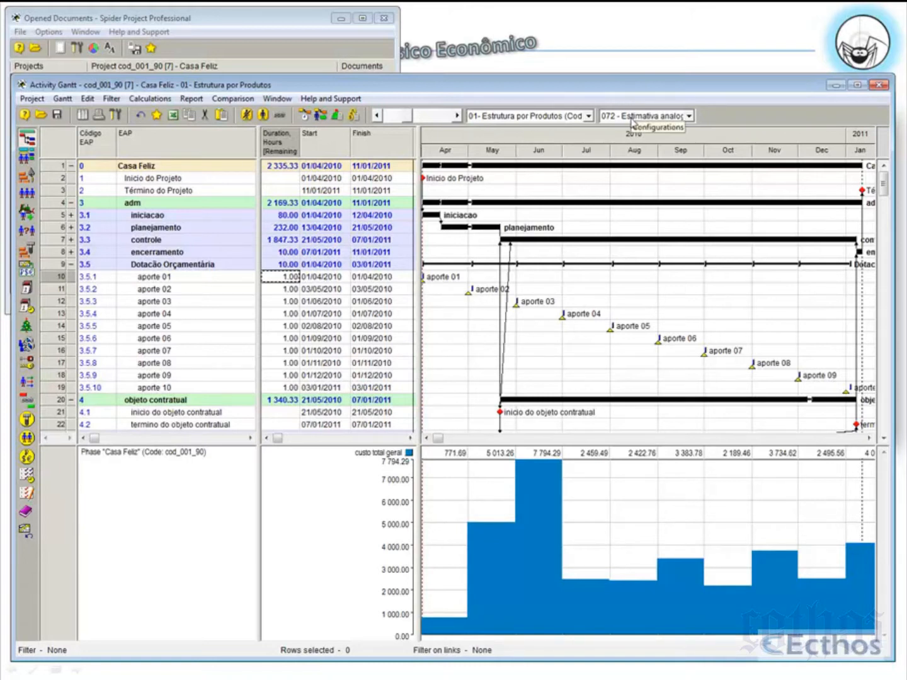
mouse_move(263, 218)
mouse_down()
mouse_move(303, 218)
mouse_move(259, 221)
mouse_up()
right_click(281, 150)
click(301, 151)
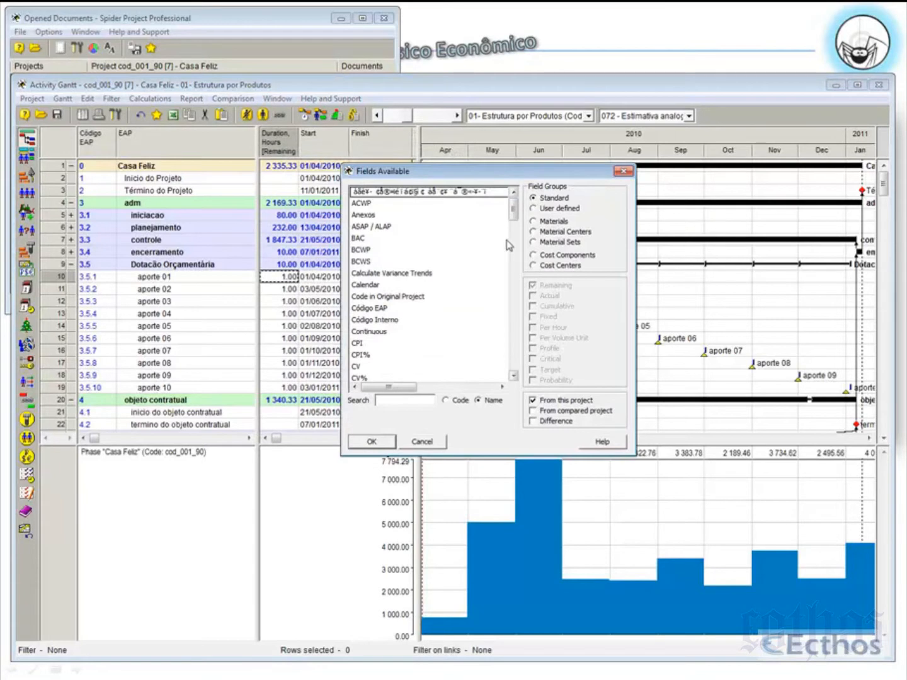
drag(514, 211, 528, 328)
click(375, 343)
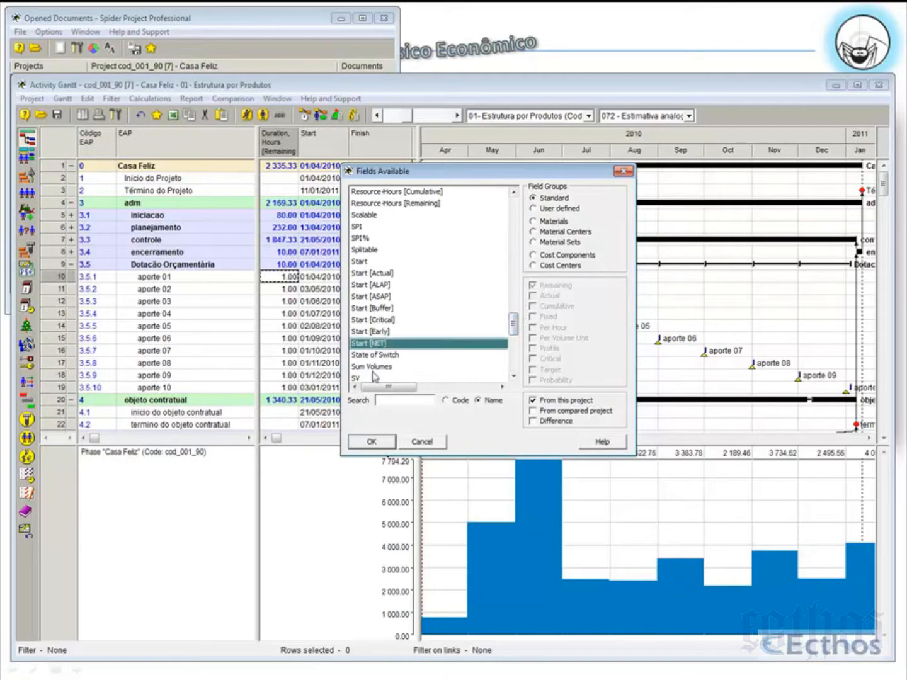
click(371, 442)
- Examine the Start [NET] dates of activities aporte 01 to aporte 05 and the duration of aporte 01
click(291, 278)
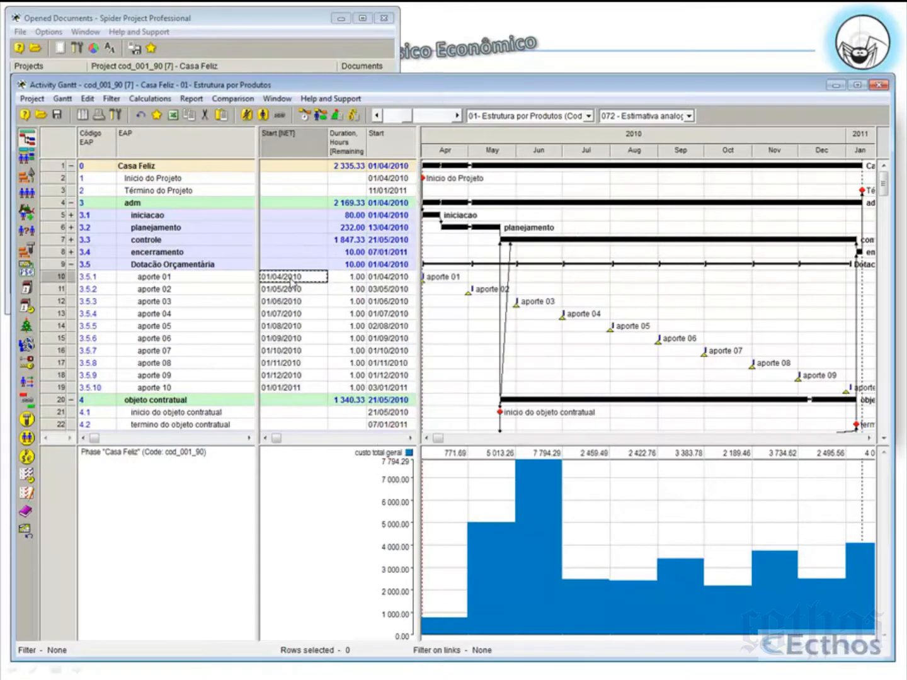
click(346, 278)
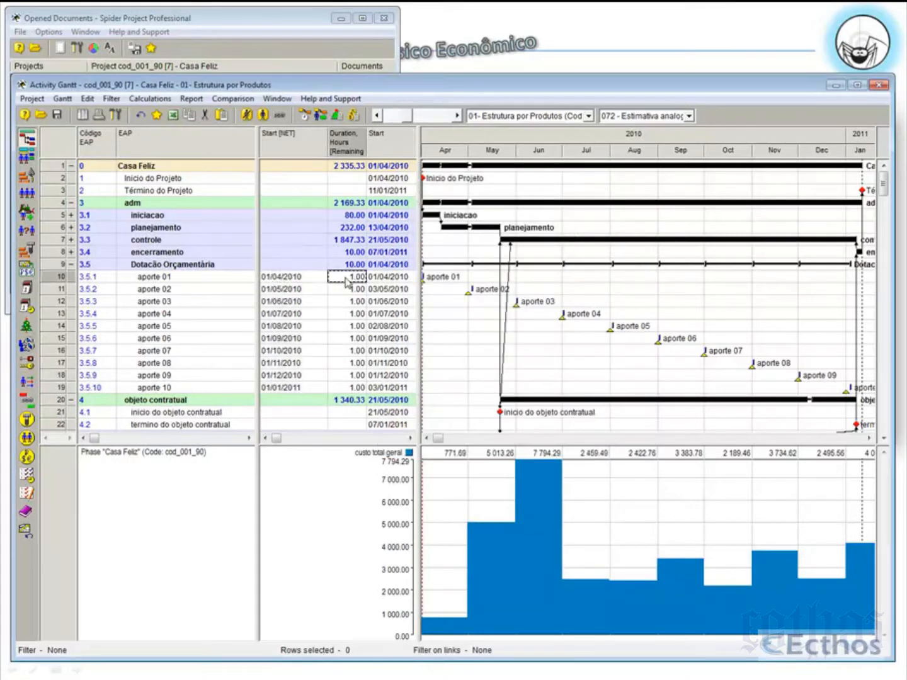
click(290, 283)
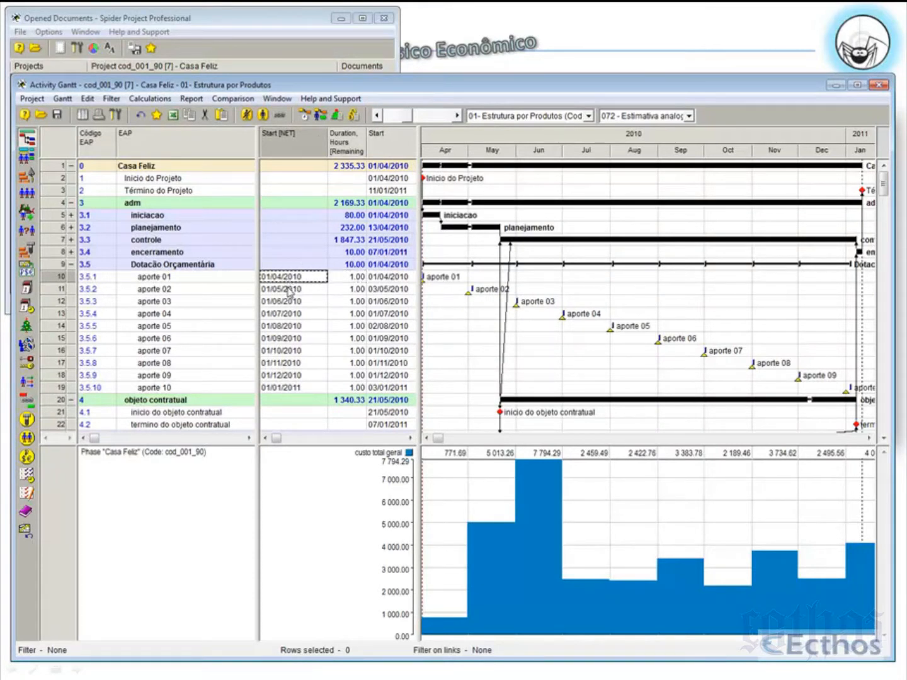
click(290, 289)
click(294, 302)
click(298, 315)
click(299, 331)
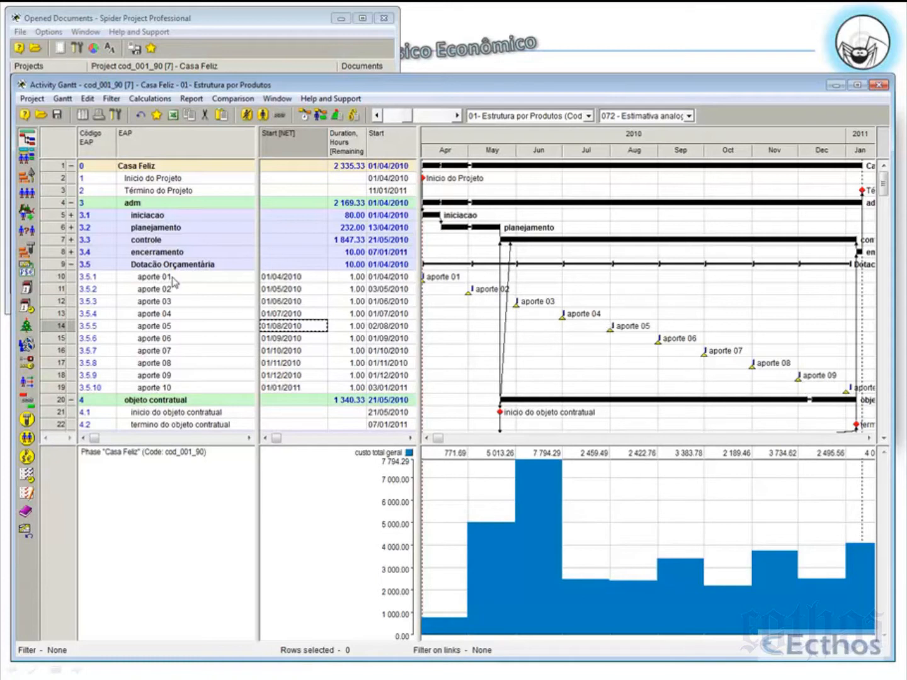
- Link the activities aporte 01 through aporte 10 in sequence
click(56, 277)
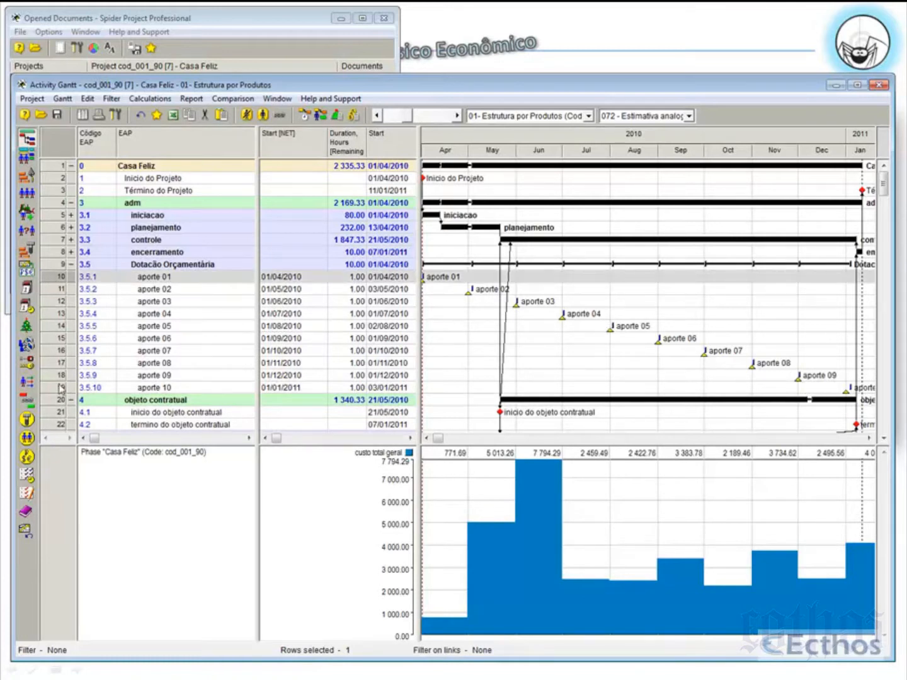
shift+click(61, 388)
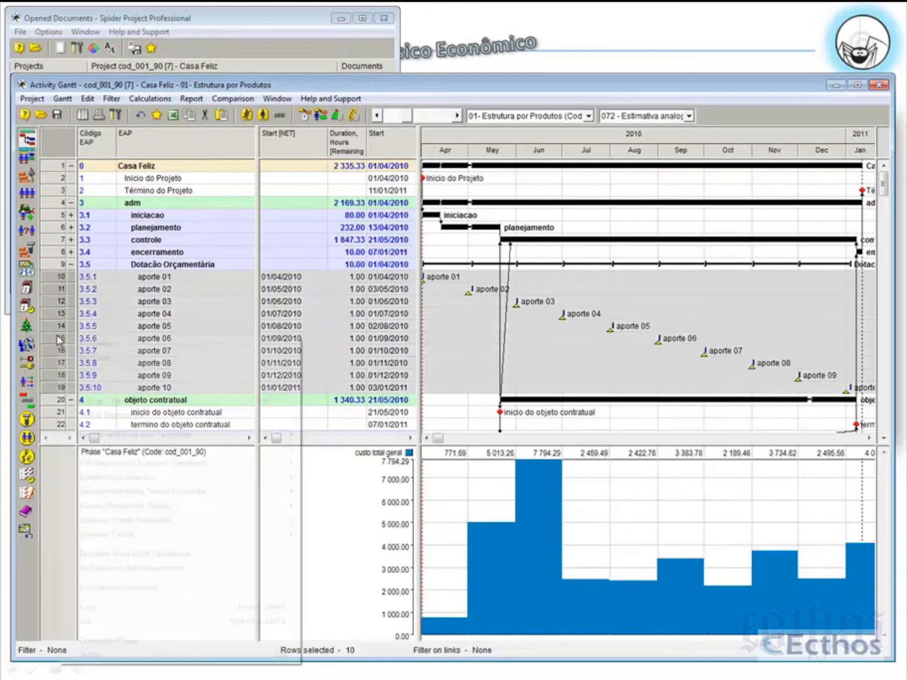
right_click(58, 339)
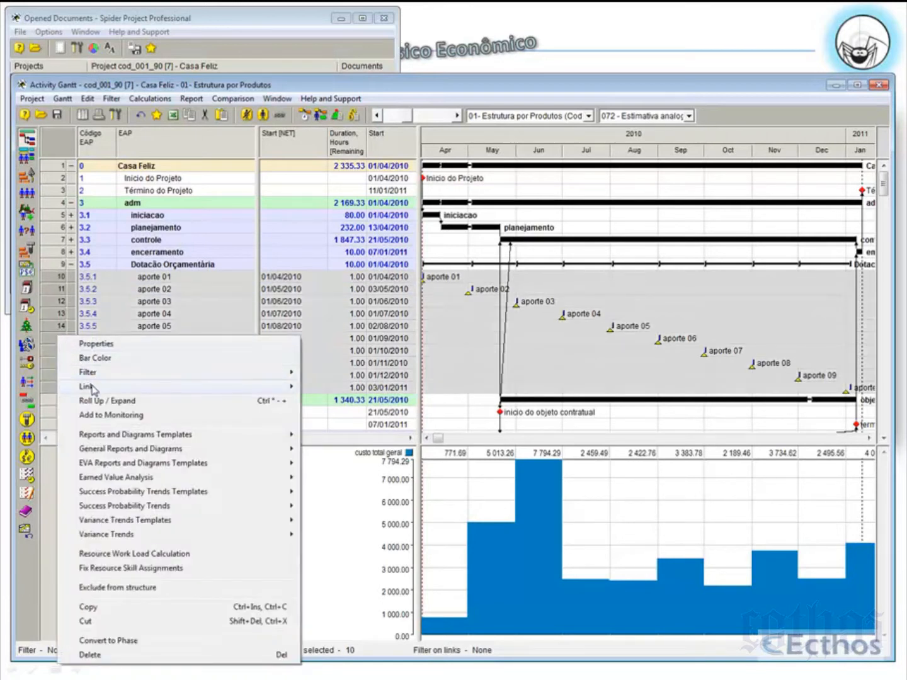
mouse_move(139, 389)
click(343, 387)
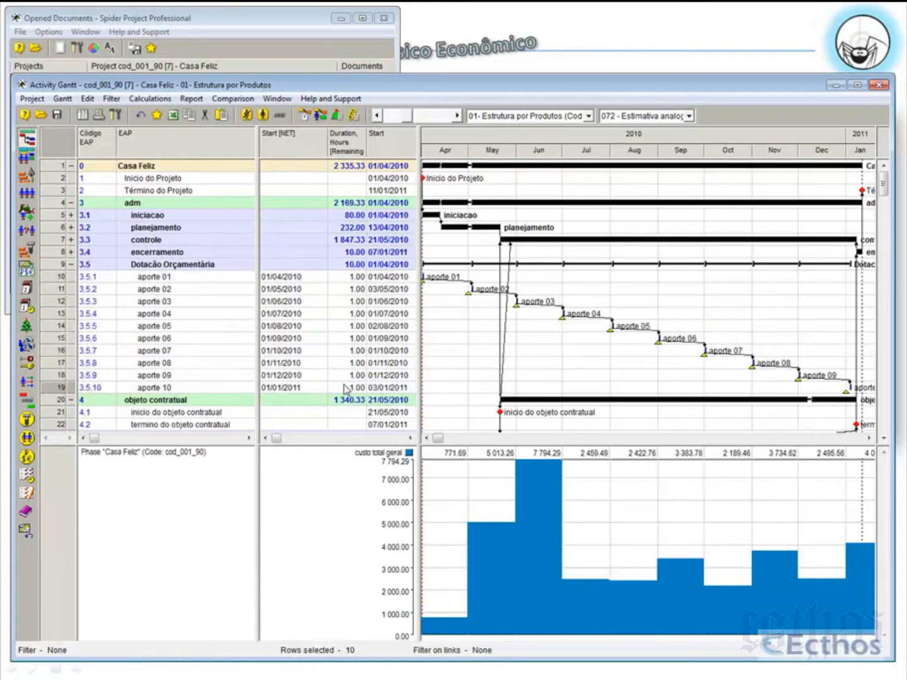
- Link the Inicio do Projeto milestone to aporte 01 and keep the new link
click(59, 183)
drag(424, 178, 424, 277)
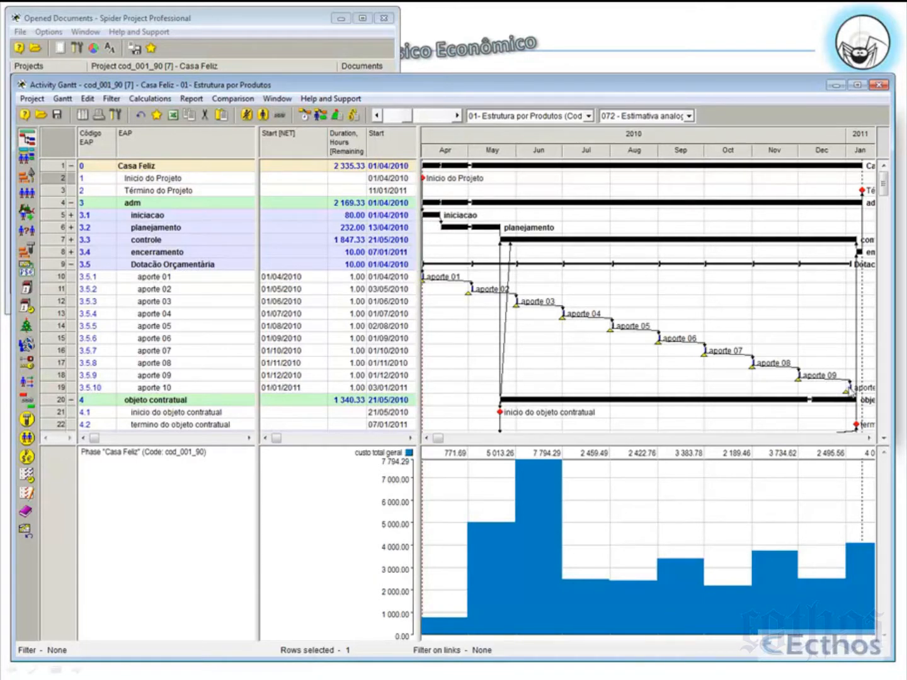
key(ctrl+z)
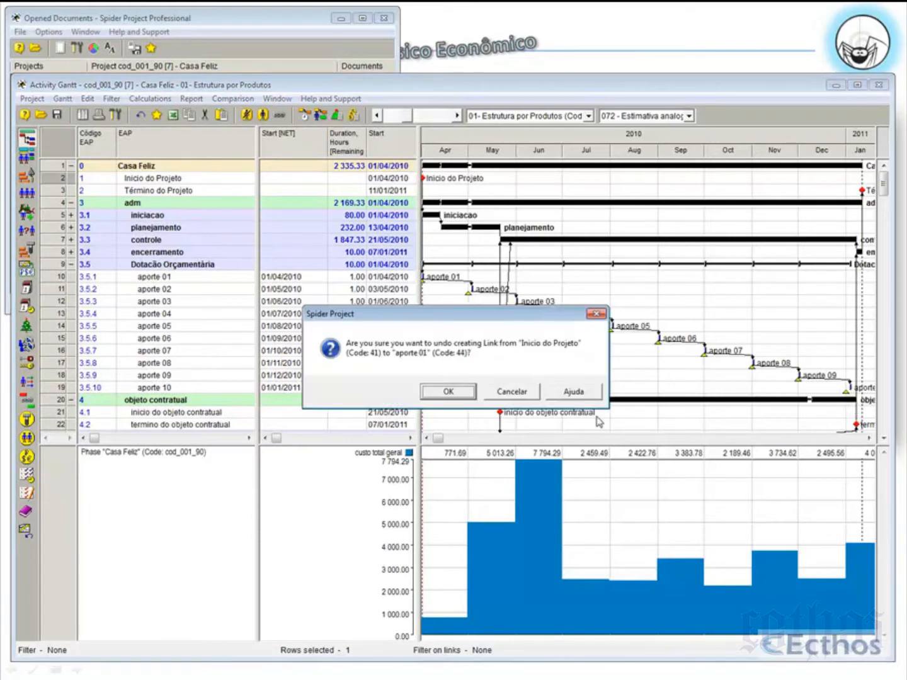
click(518, 390)
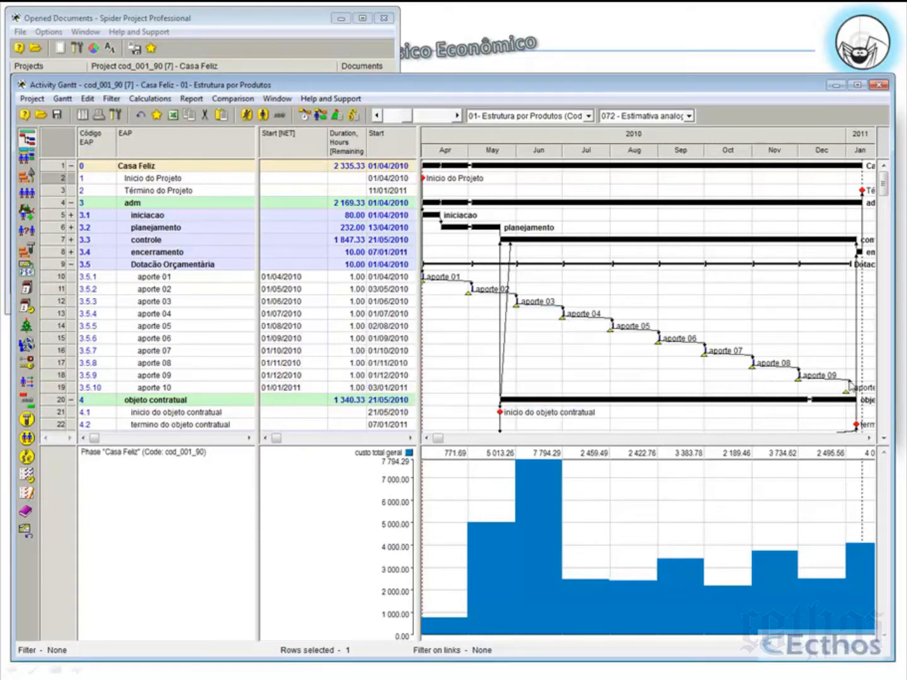
- Link aporte 10 to the Término do Projeto milestone
click(59, 388)
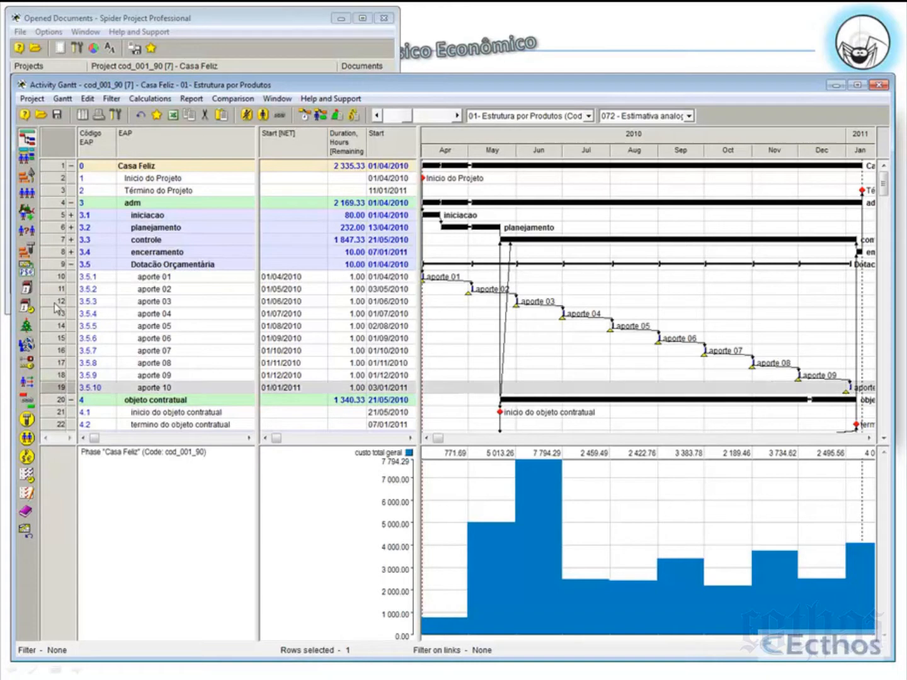
ctrl+click(49, 191)
right_click(49, 195)
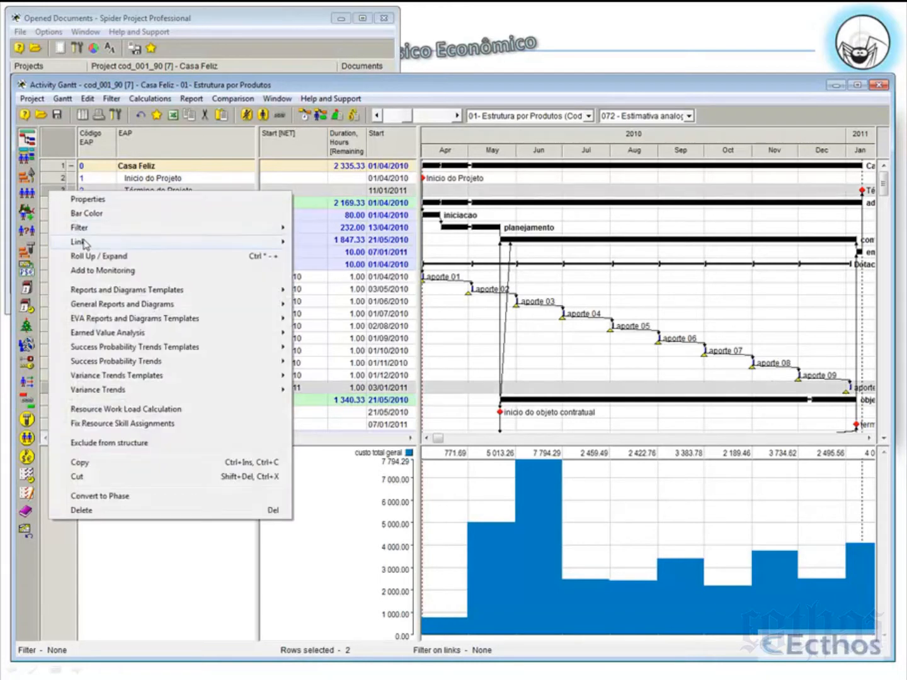
mouse_move(87, 242)
click(358, 243)
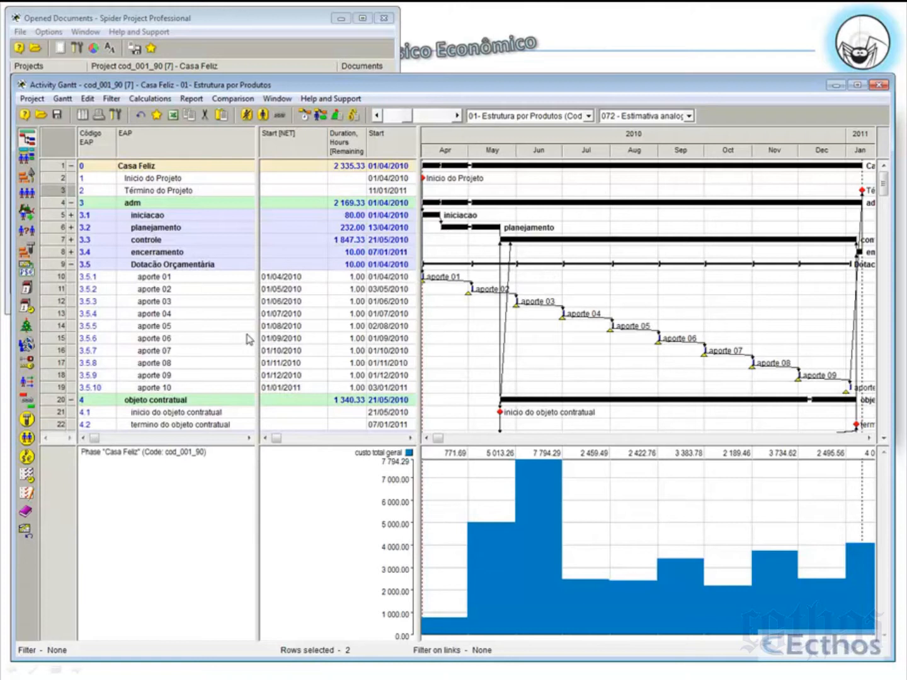
- Widen the EAP table area and add a column before Quantidades for the fixed values of the aporte financeiro cost component
click(197, 280)
click(198, 291)
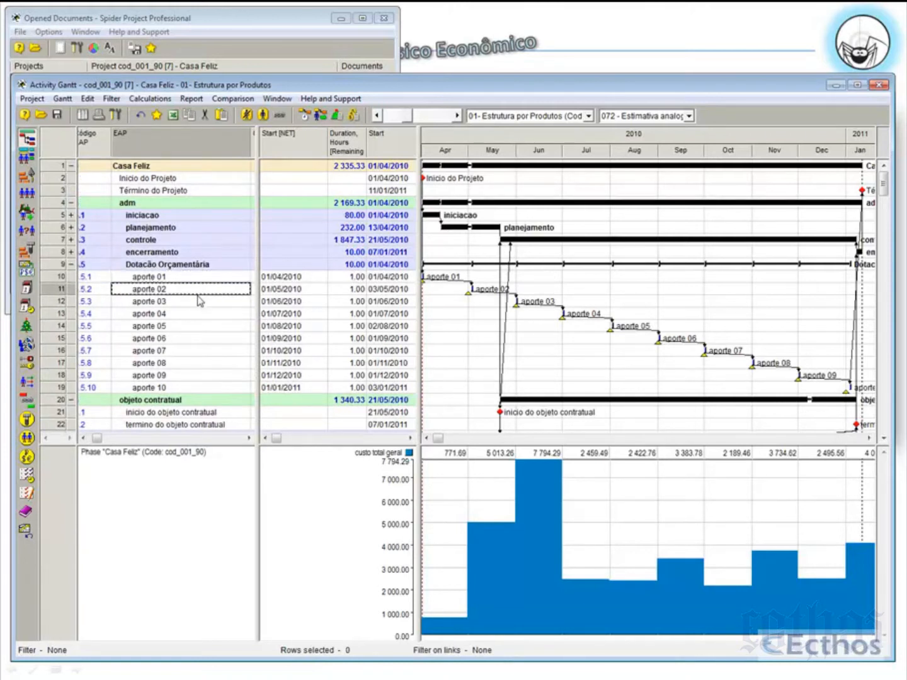
click(201, 304)
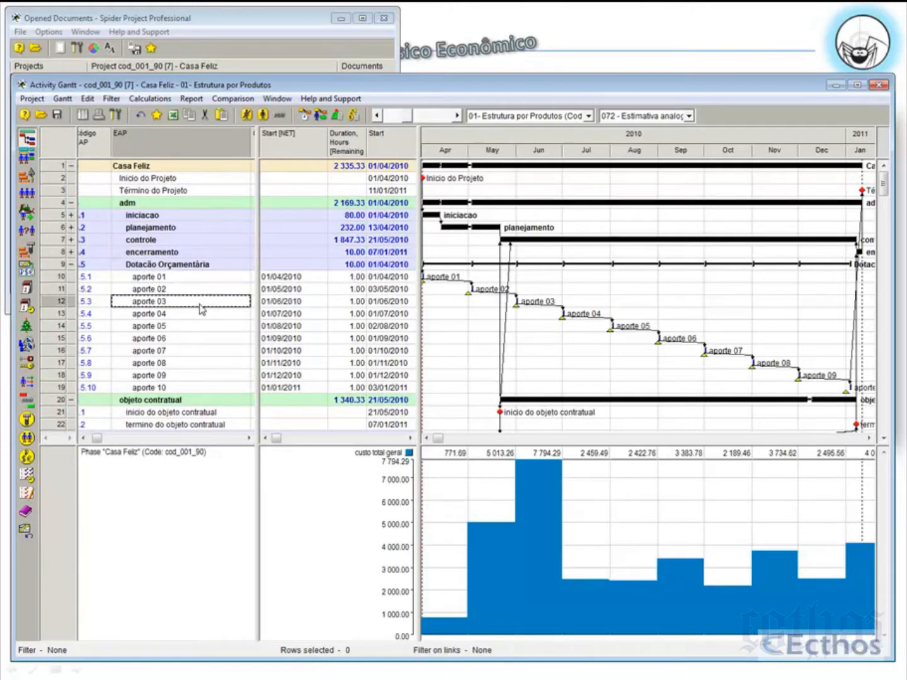
drag(258, 144, 304, 144)
right_click(271, 148)
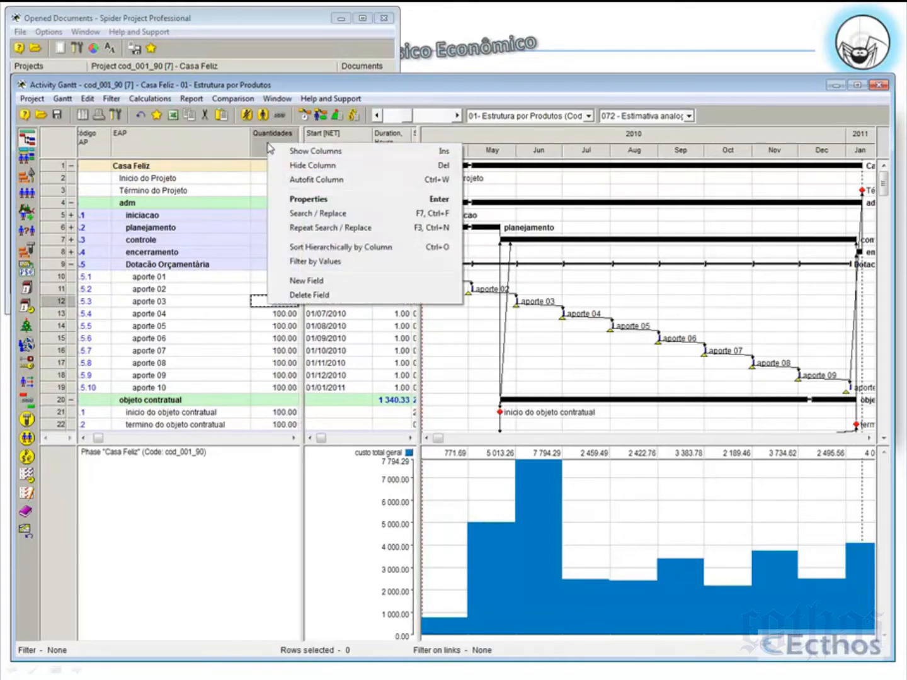
click(280, 152)
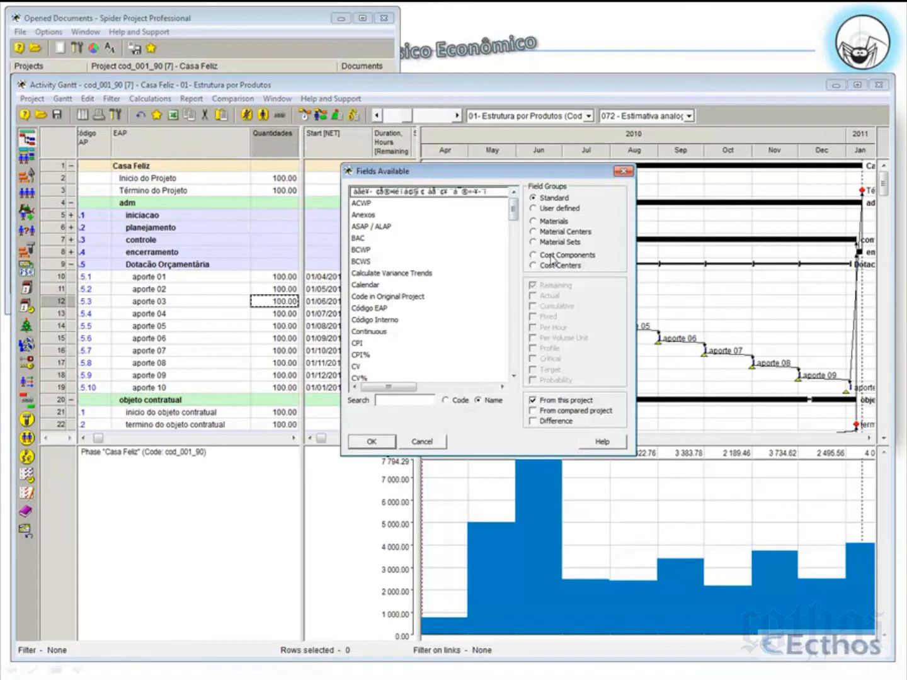
click(552, 256)
click(387, 204)
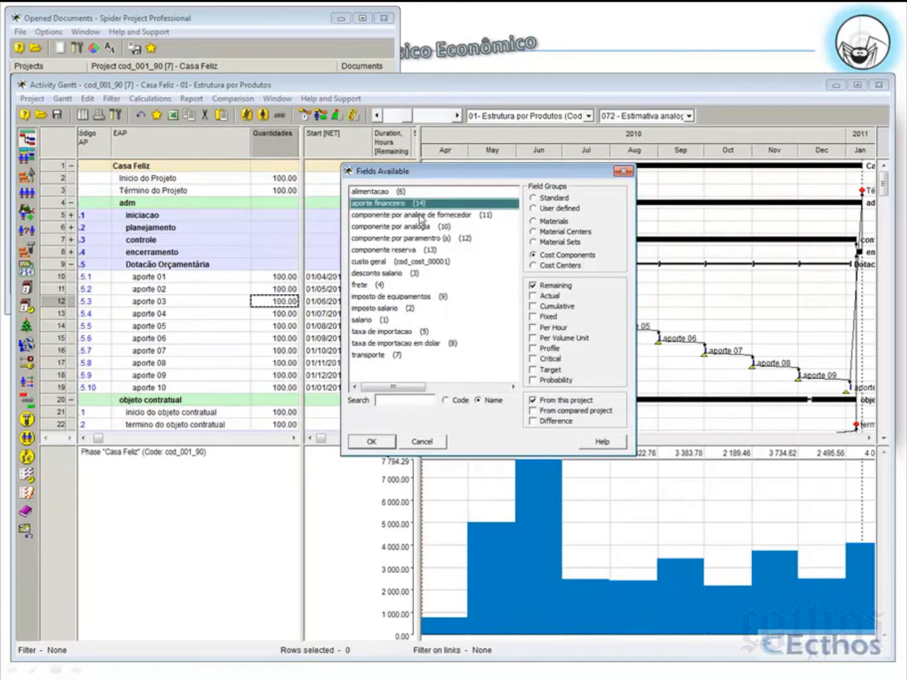
click(545, 318)
click(385, 445)
click(267, 279)
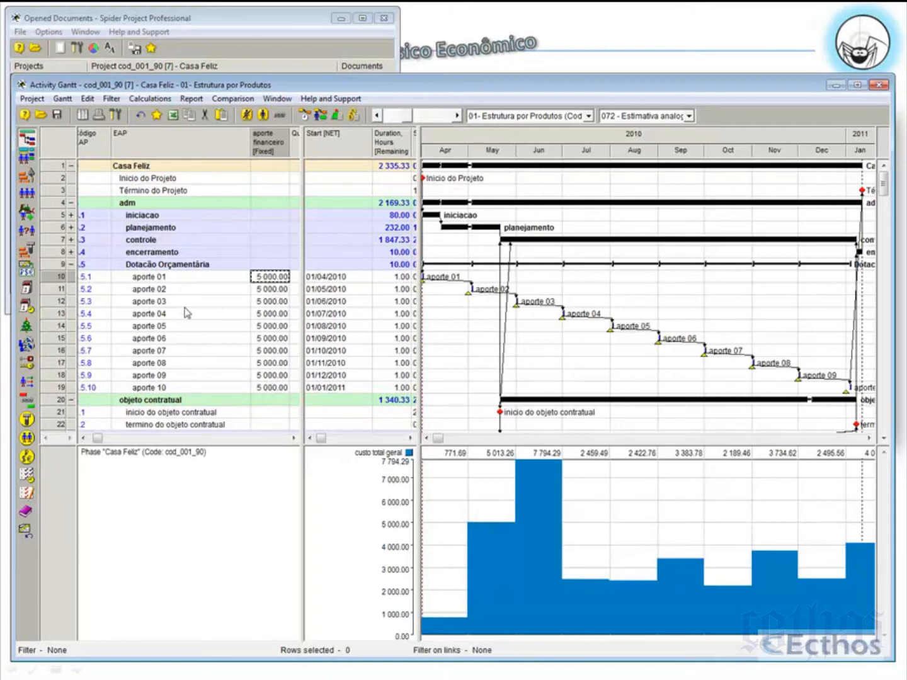
- Switch the table to the 078- Aporte Financeiro layout and widen it to fit the custo total geral column
click(650, 118)
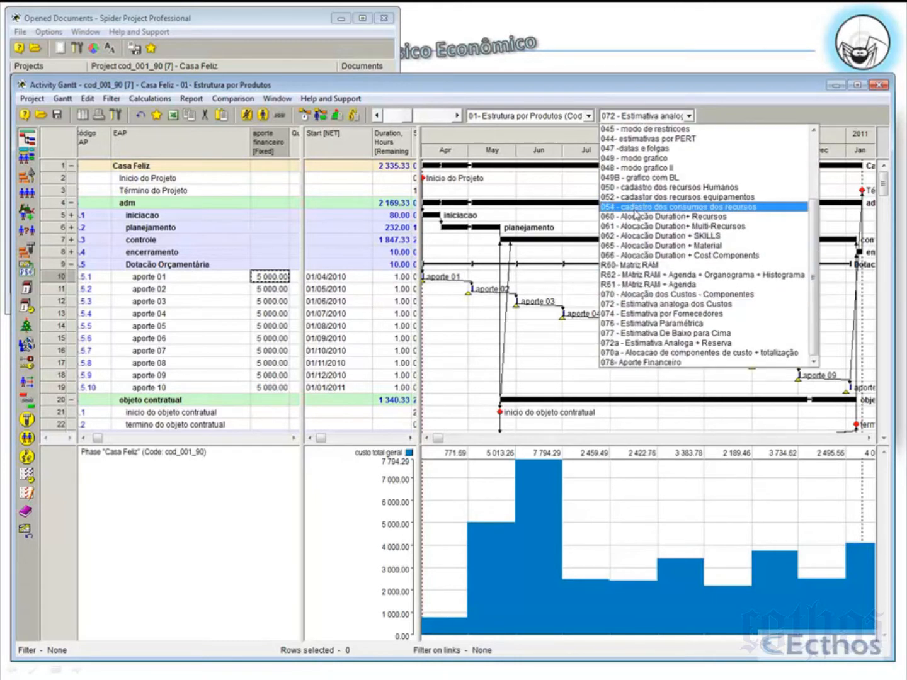
click(683, 364)
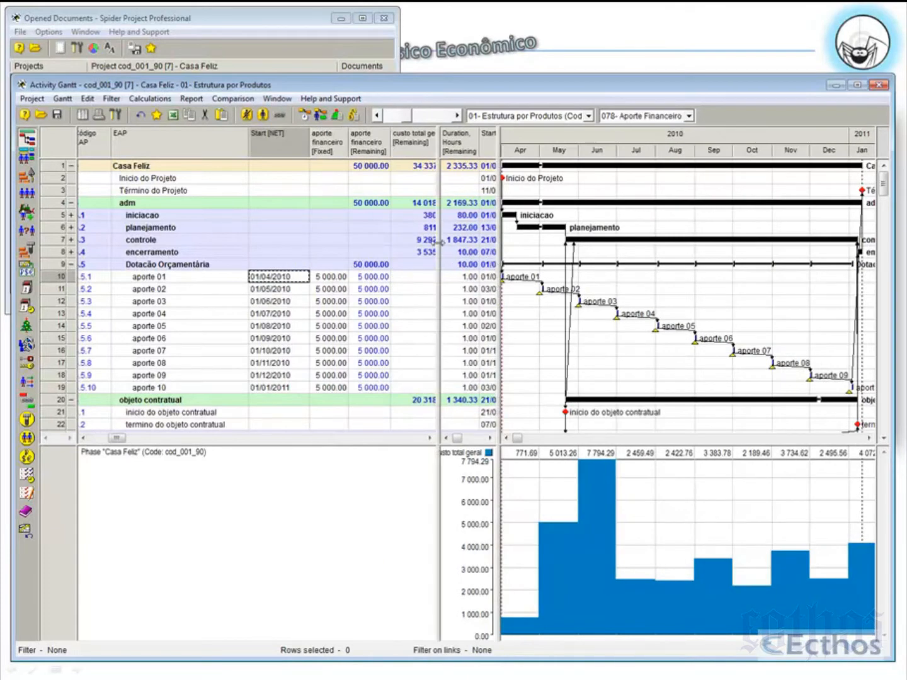
drag(434, 240, 452, 241)
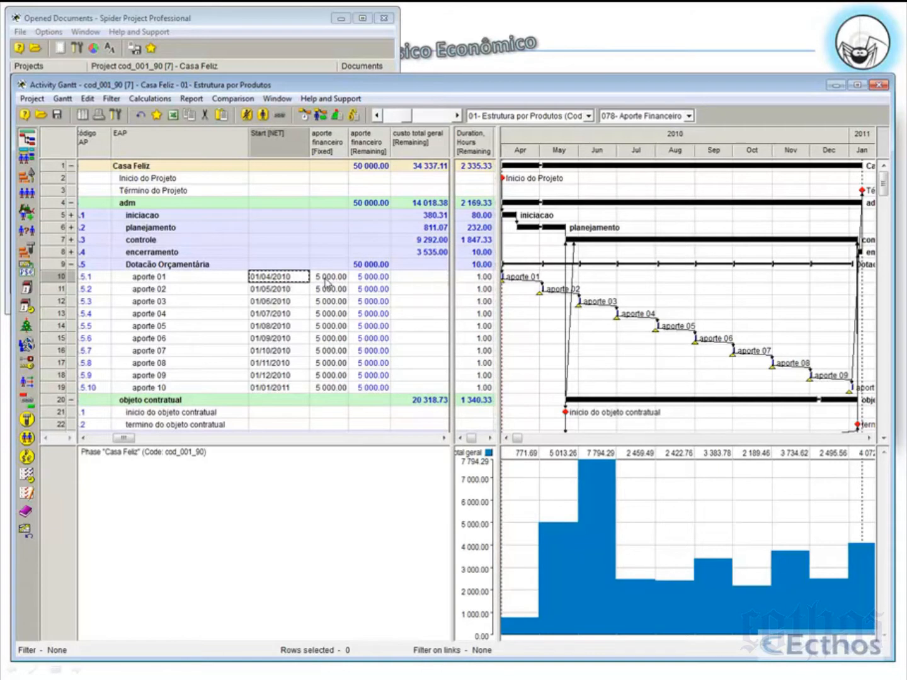
- Compare the Casa Feliz totals for aporte financeiro and custo total geral, and review the aporte activities' start dates and fixed values
click(382, 168)
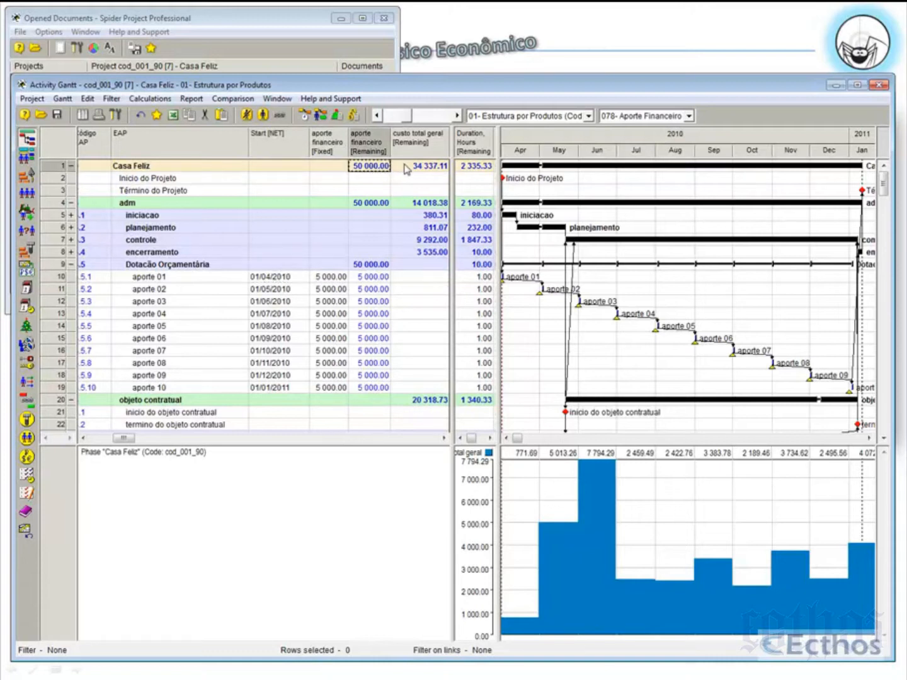
click(406, 167)
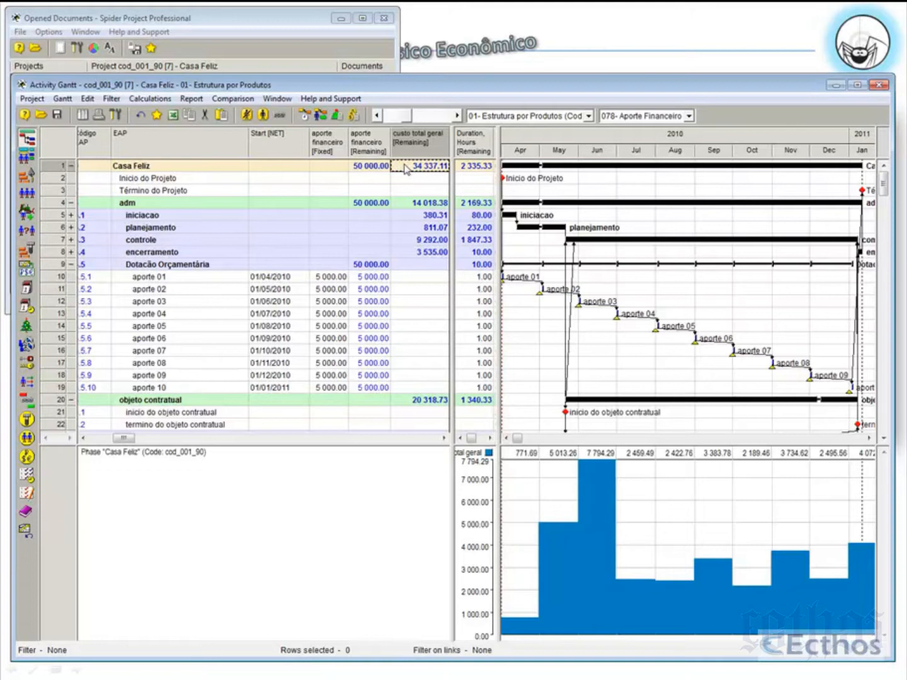
click(204, 280)
click(203, 290)
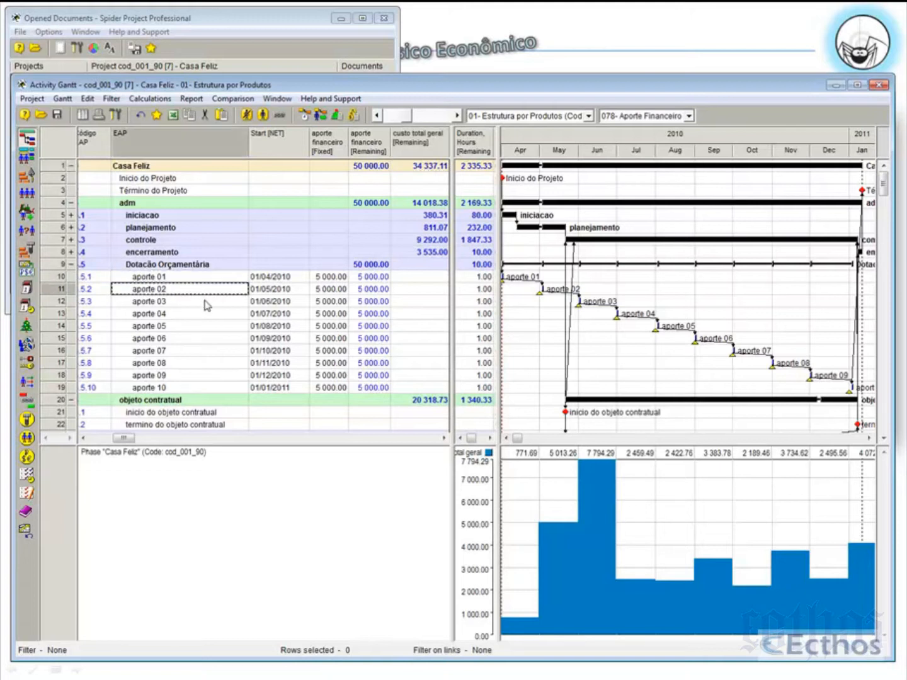
click(205, 301)
click(275, 276)
click(274, 289)
click(274, 305)
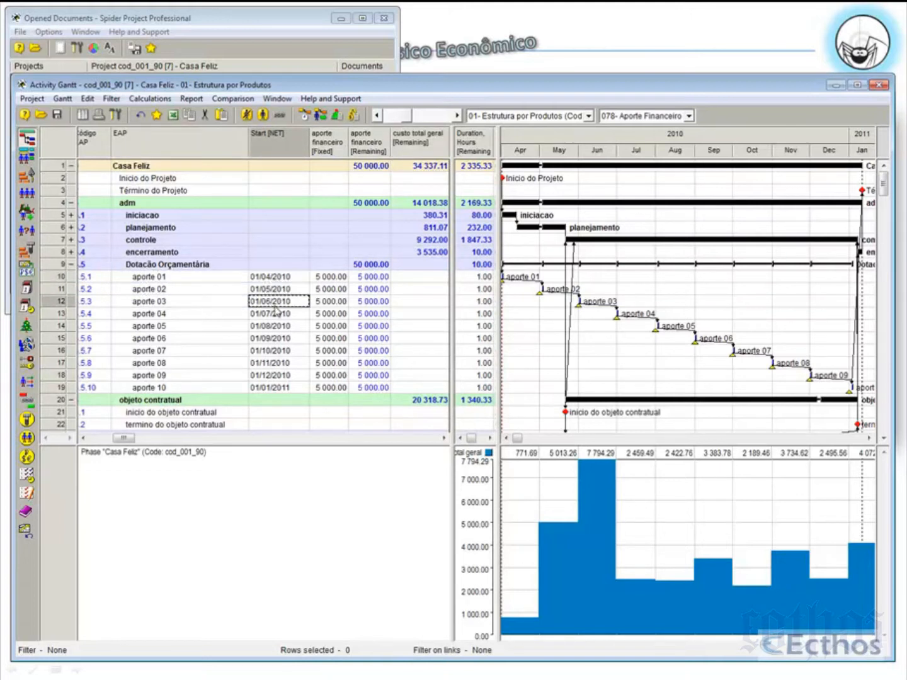
click(335, 287)
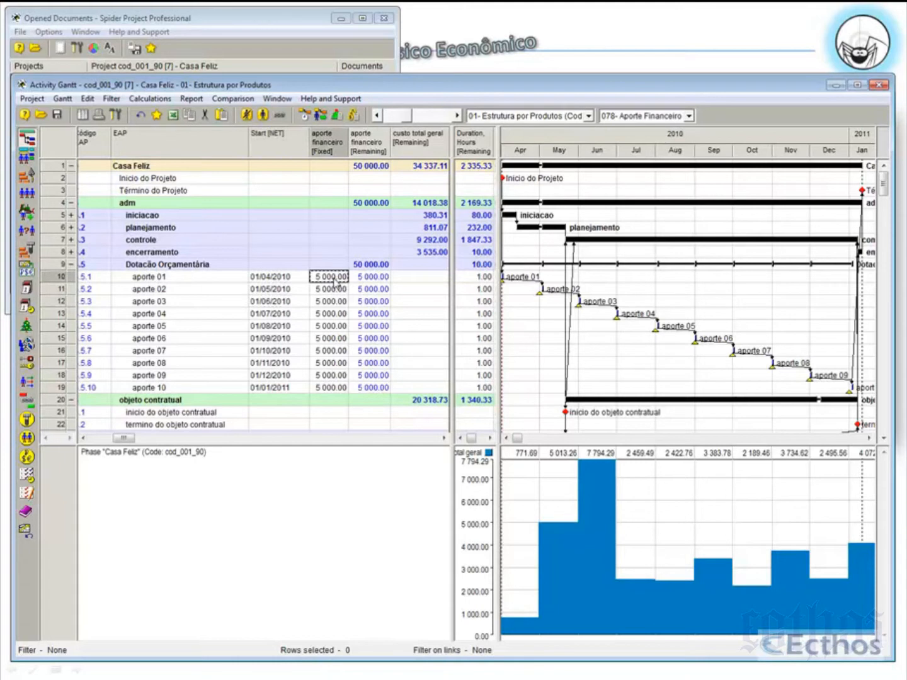
click(335, 302)
click(334, 315)
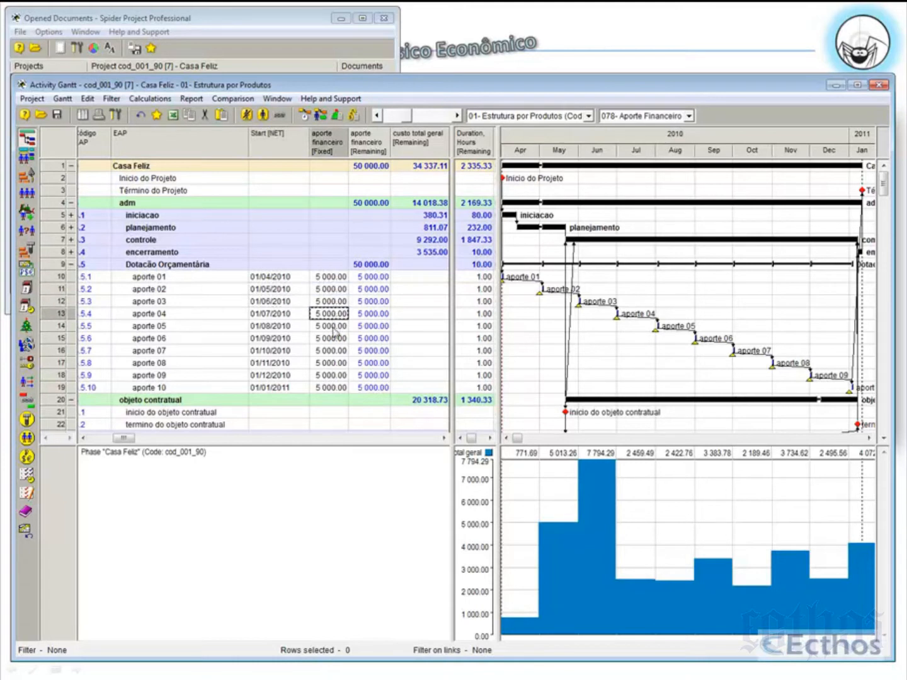
click(333, 328)
click(332, 339)
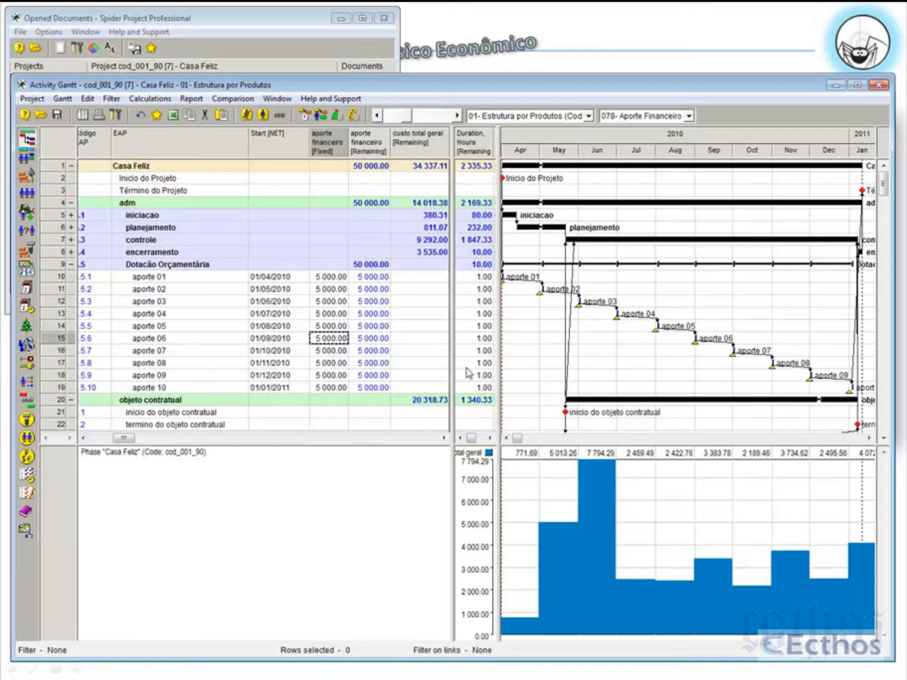
- Add the aporte financeiro cost component to the Casa Feliz cost diagram alongside custo total geral, with its default colours
right_click(655, 482)
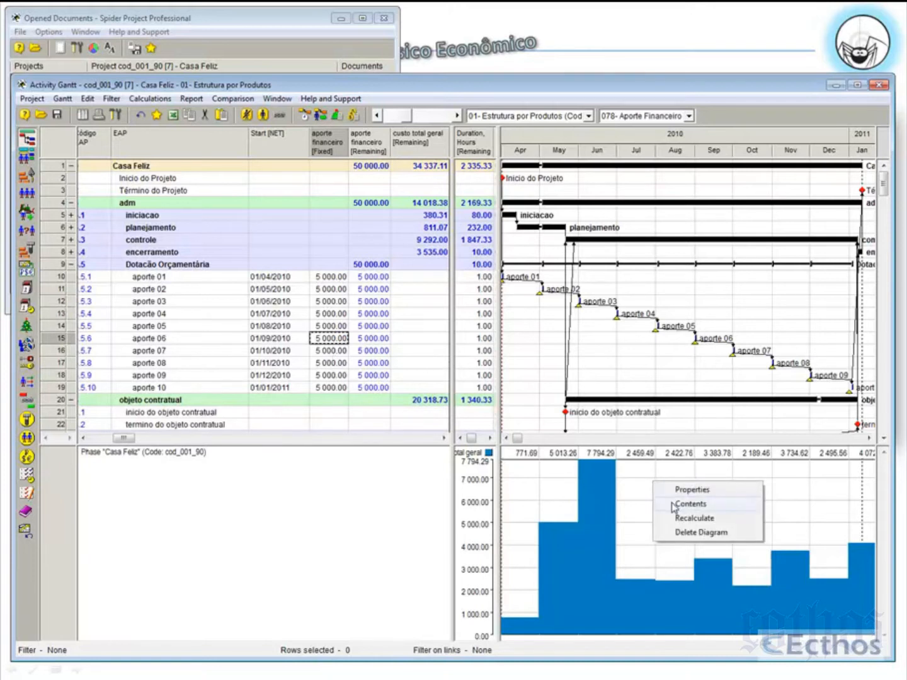
click(673, 506)
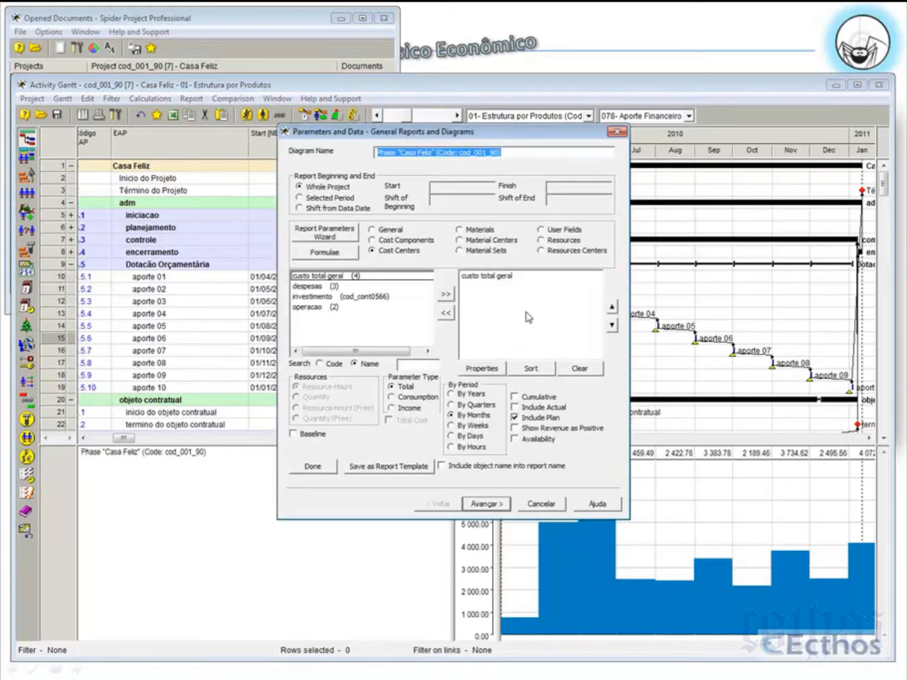
click(496, 277)
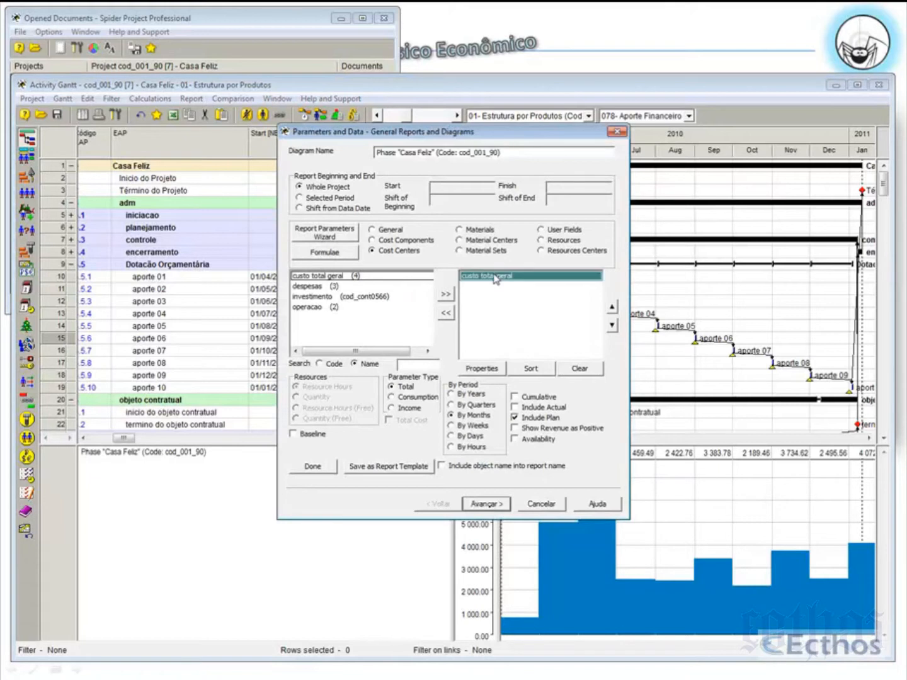
click(389, 243)
click(340, 287)
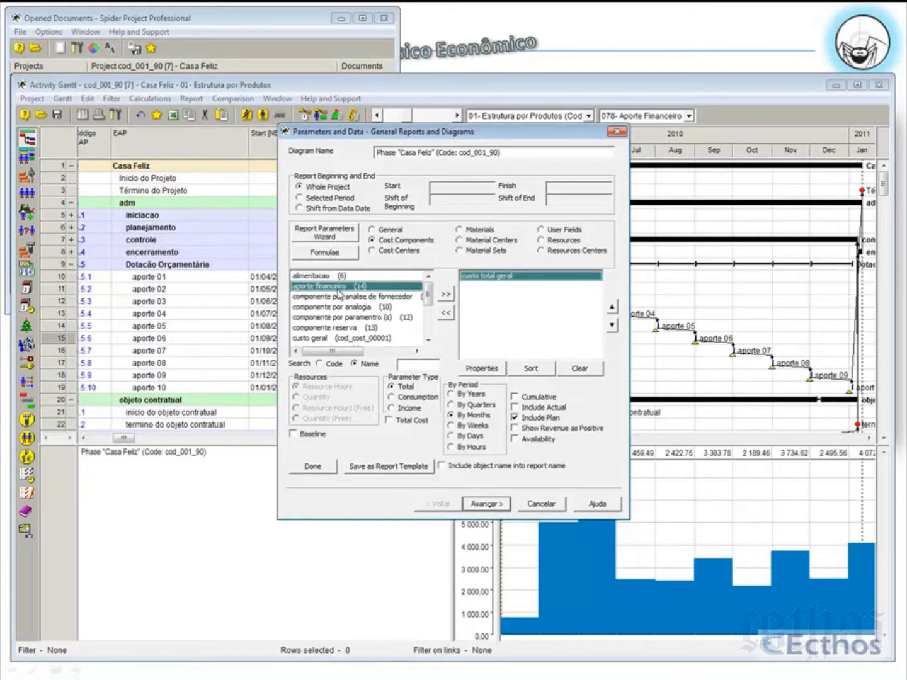
click(444, 297)
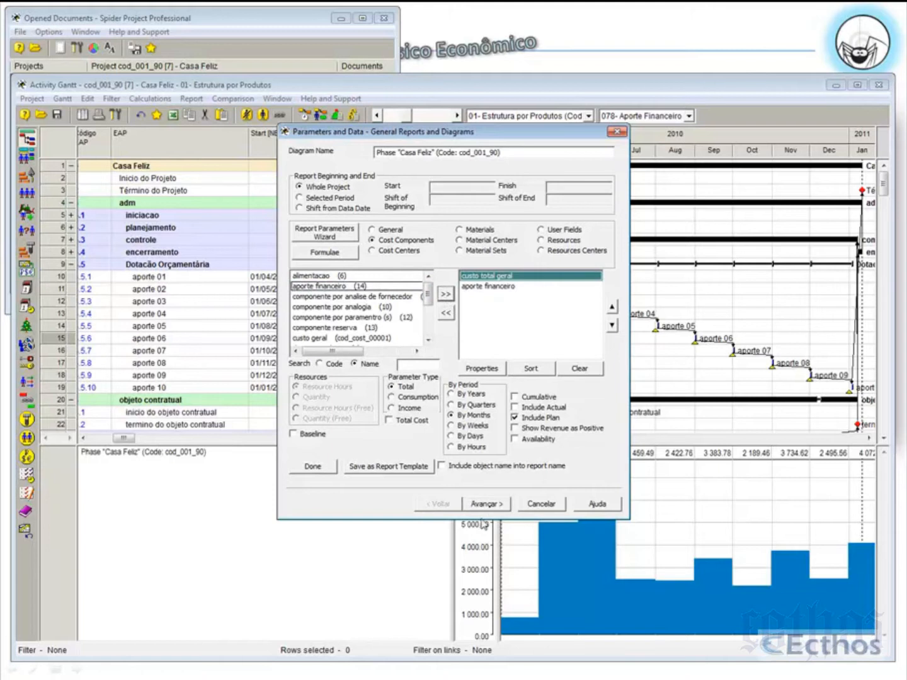
click(468, 502)
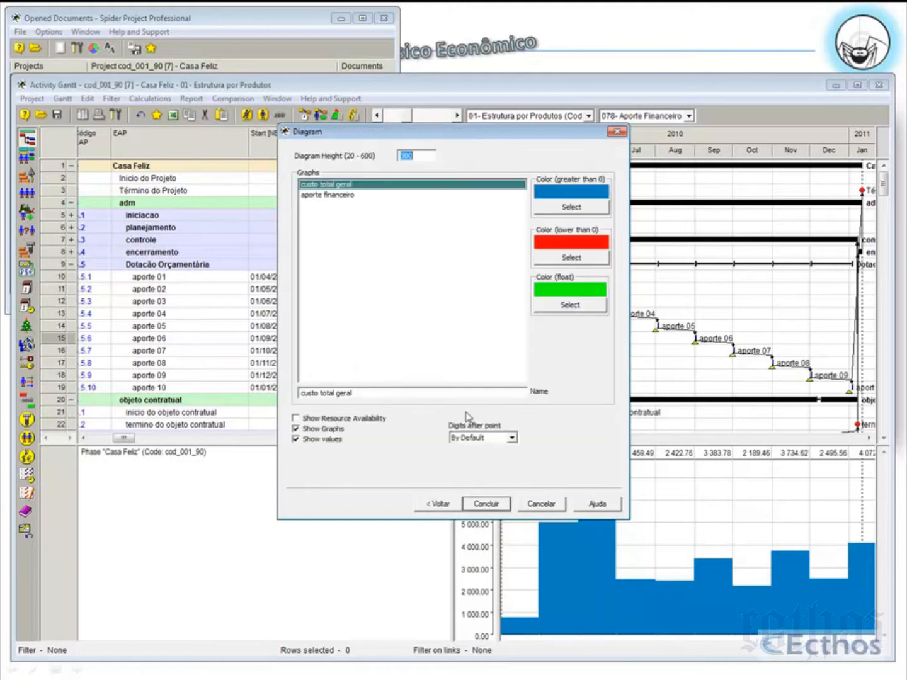
click(348, 194)
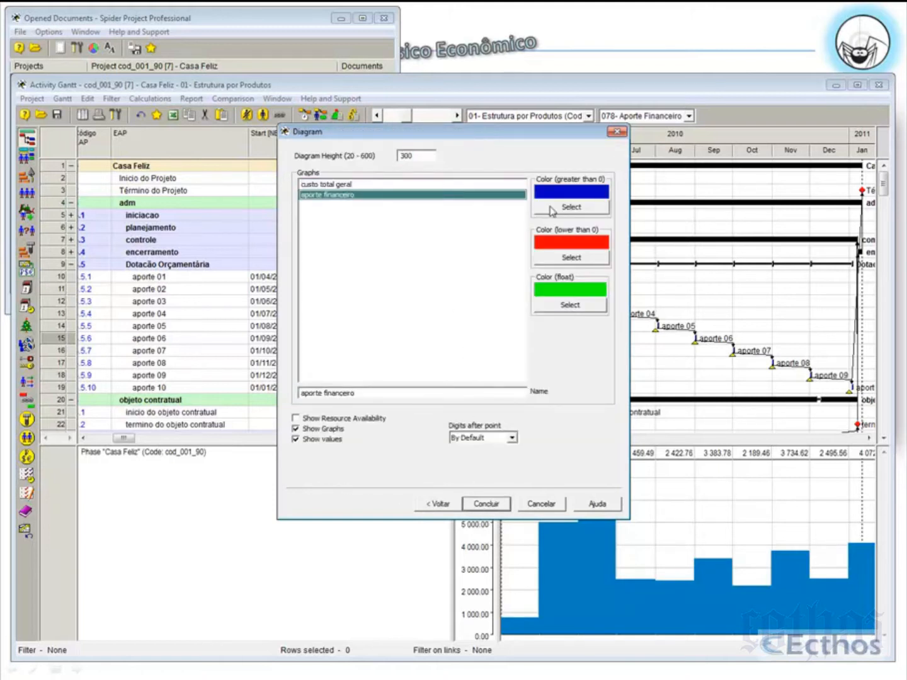
click(485, 504)
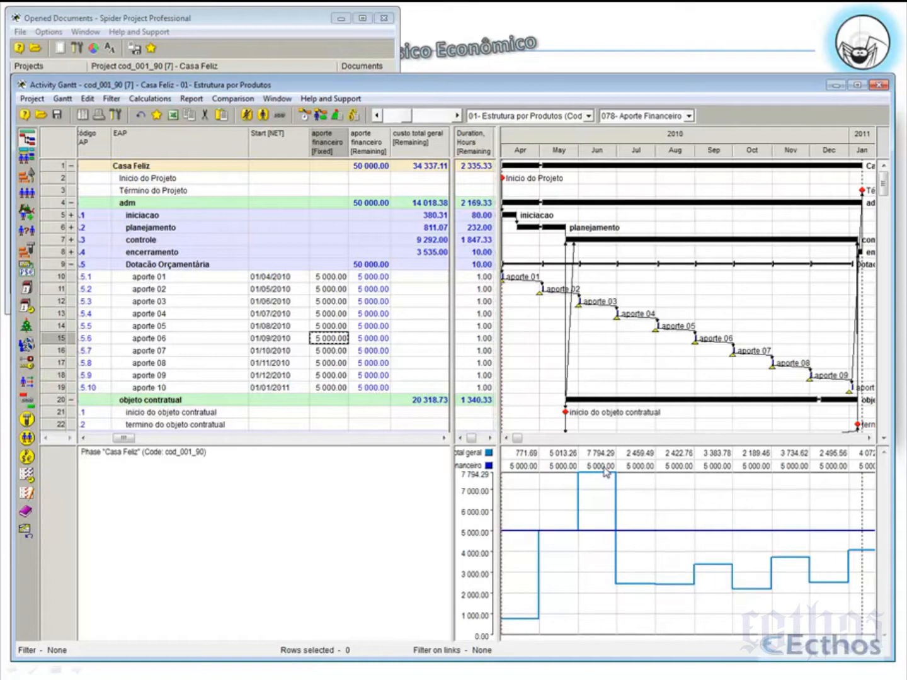
- Make the Casa Feliz cost diagram show cumulative values
right_click(654, 489)
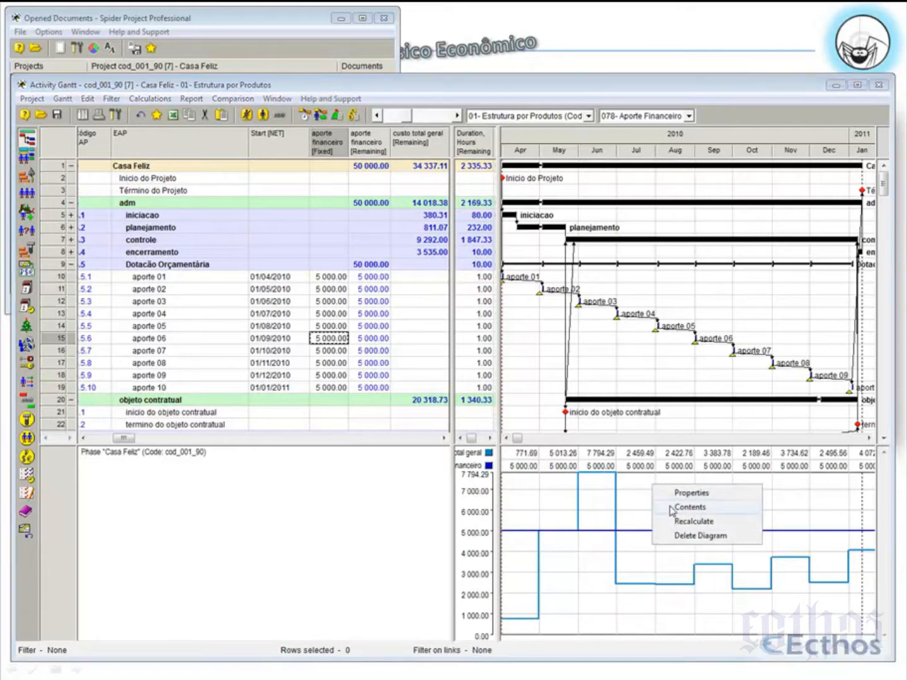
click(672, 510)
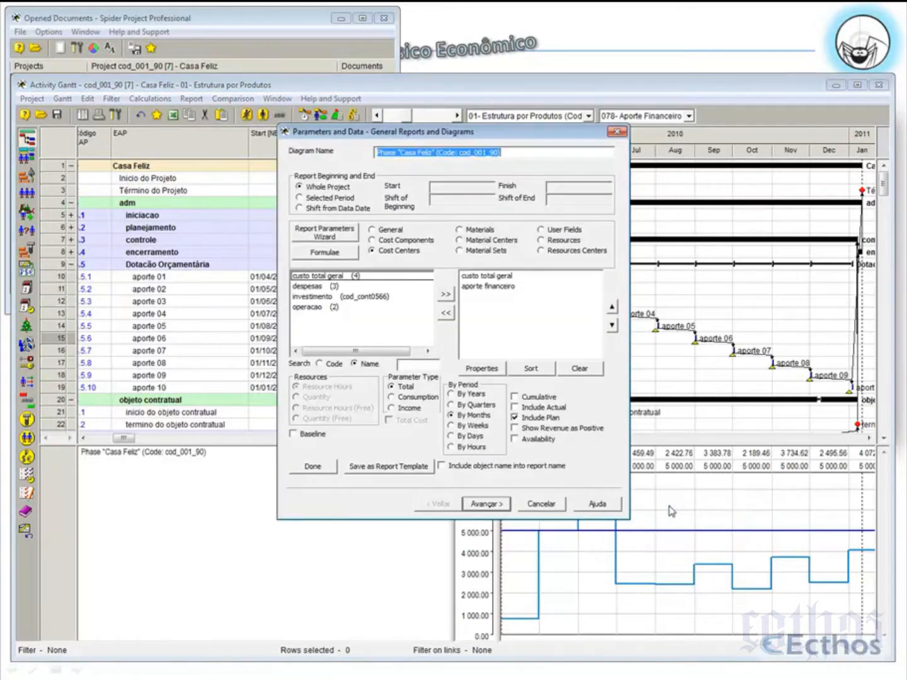
click(514, 398)
click(326, 467)
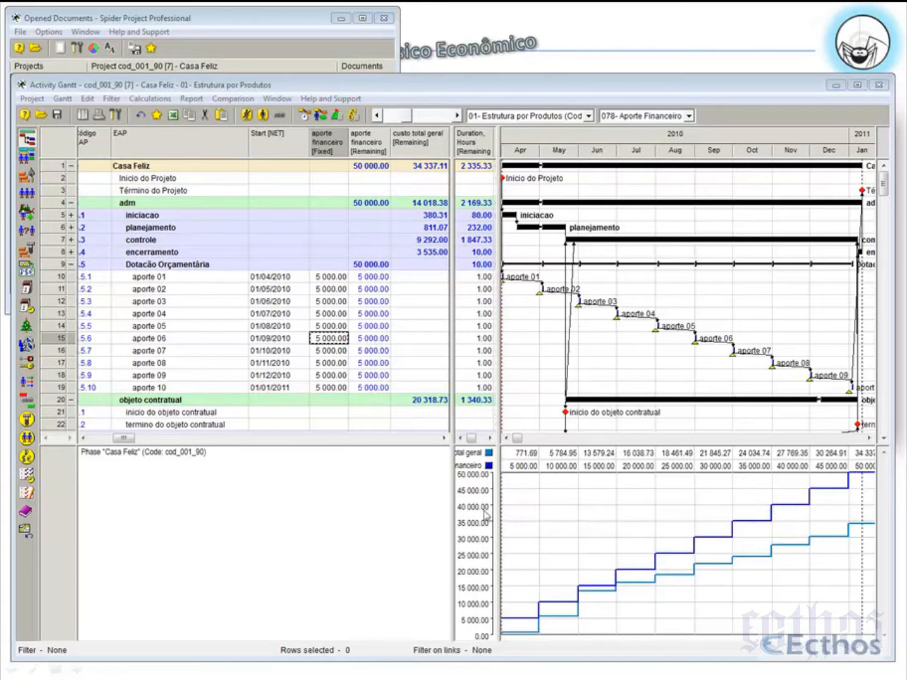
- Widen the area holding the diagram's legend and fit the Gantt timescale to the whole project
click(452, 520)
drag(452, 521, 528, 504)
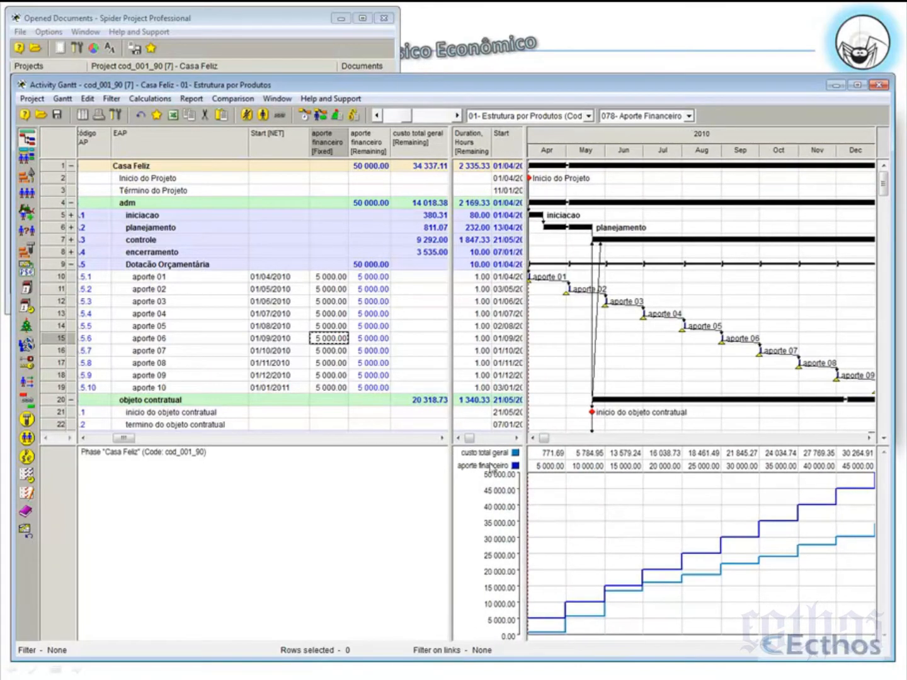
right_click(655, 145)
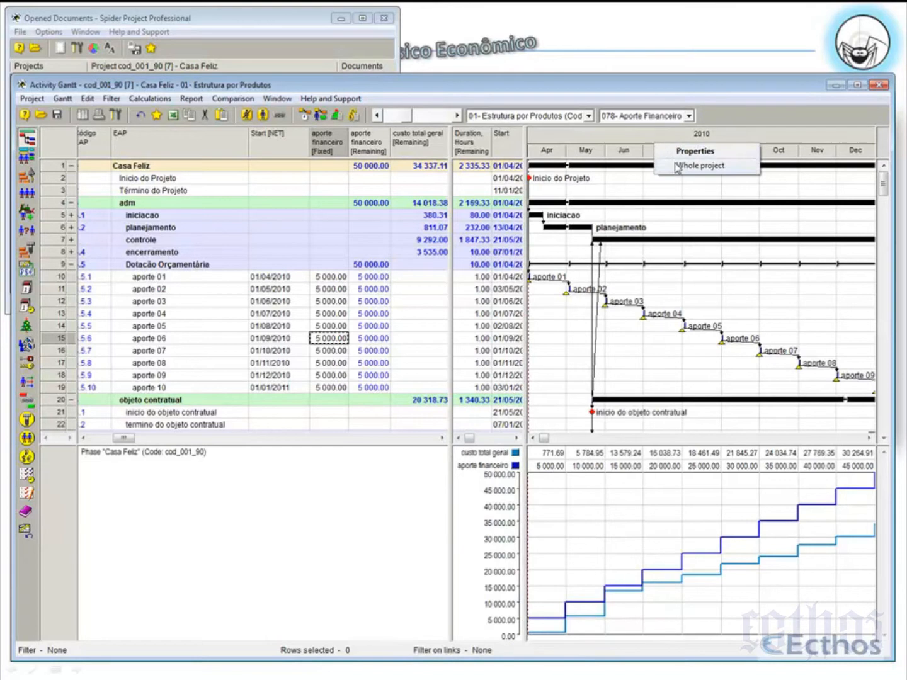
click(676, 165)
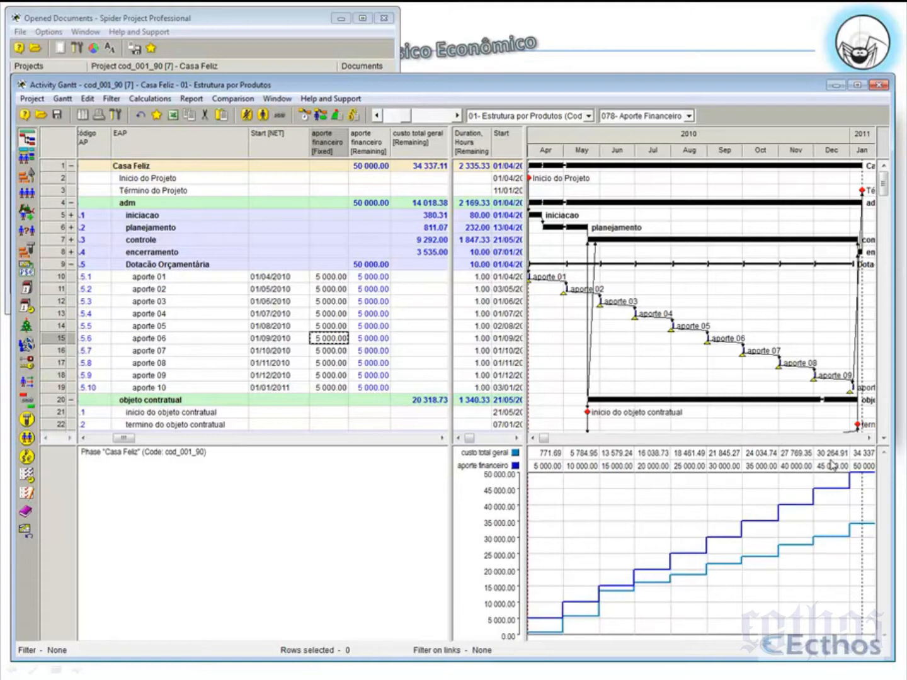
- Set the fixed aporte financeiro value to 0 for aporte 02 and 10 000 for aporte 01
click(325, 278)
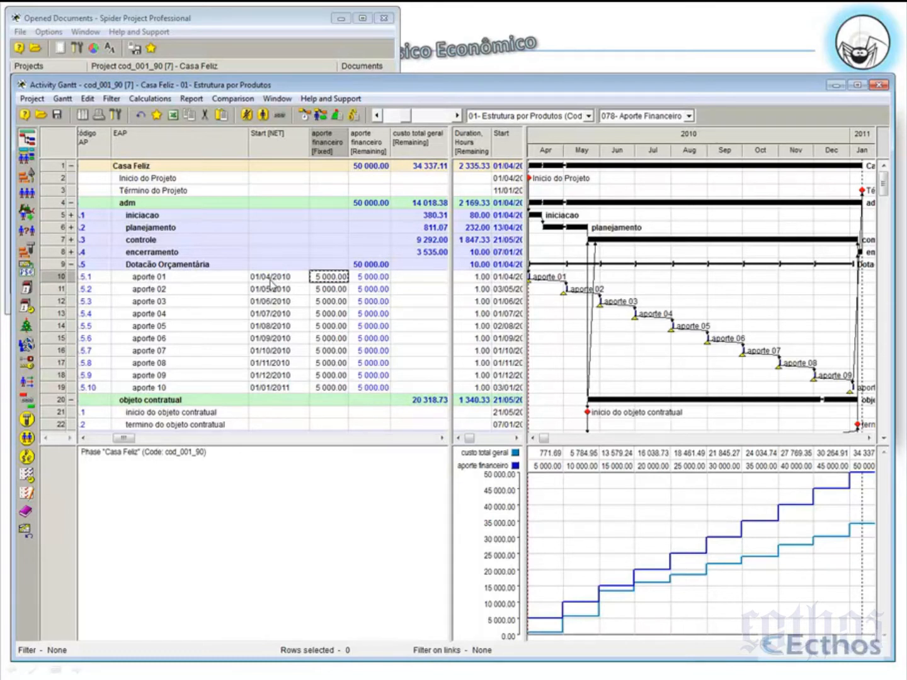
click(328, 292)
text(0)
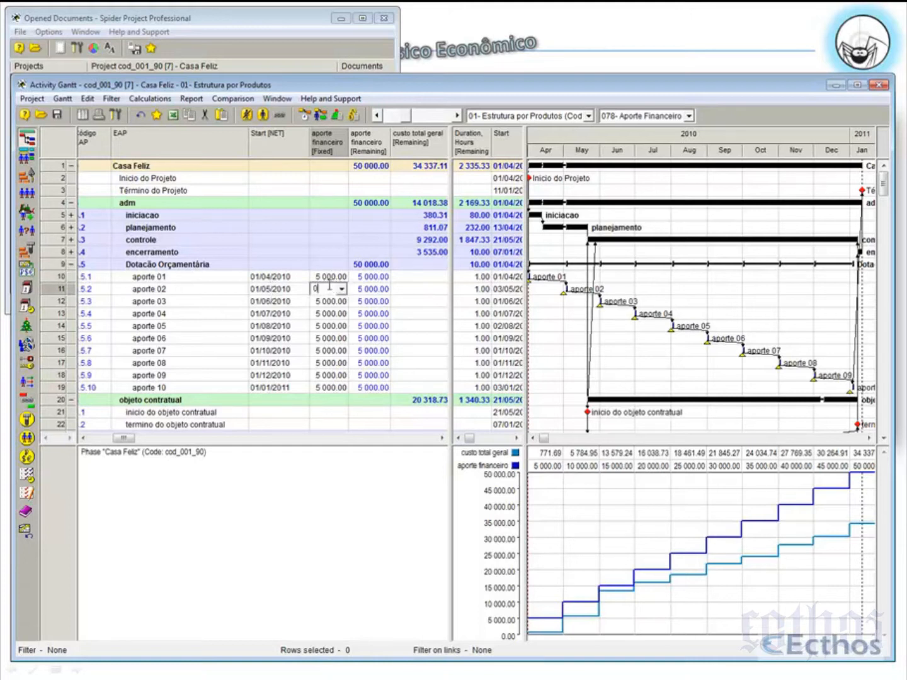
click(325, 278)
text(10 000)
key(Tab)
- Set the fixed aporte financeiro value to 10000 for aporte 03 and 0 for aporte 04
click(338, 302)
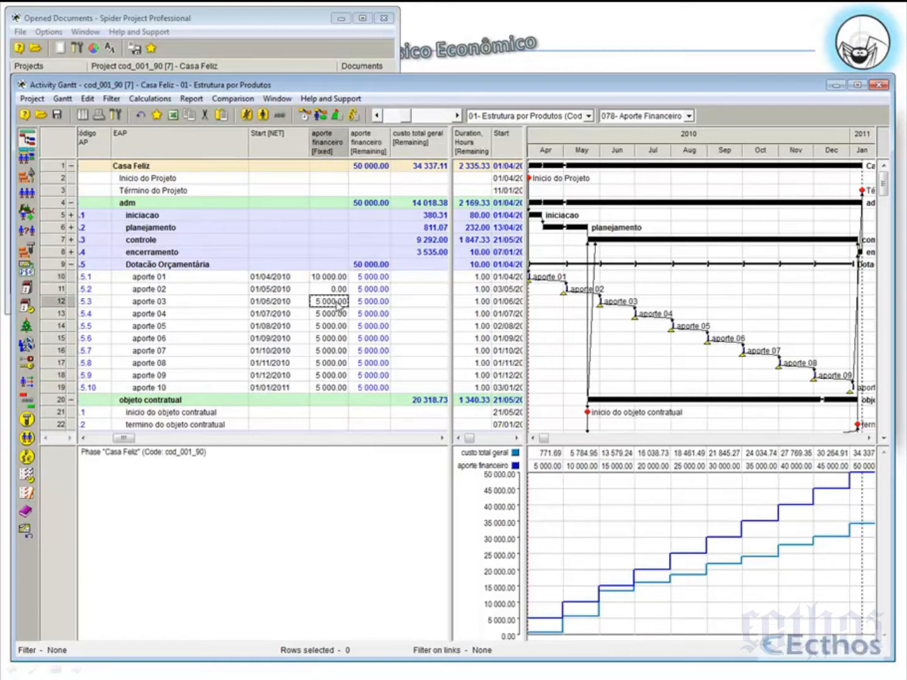
text(10000)
click(332, 314)
text(0)
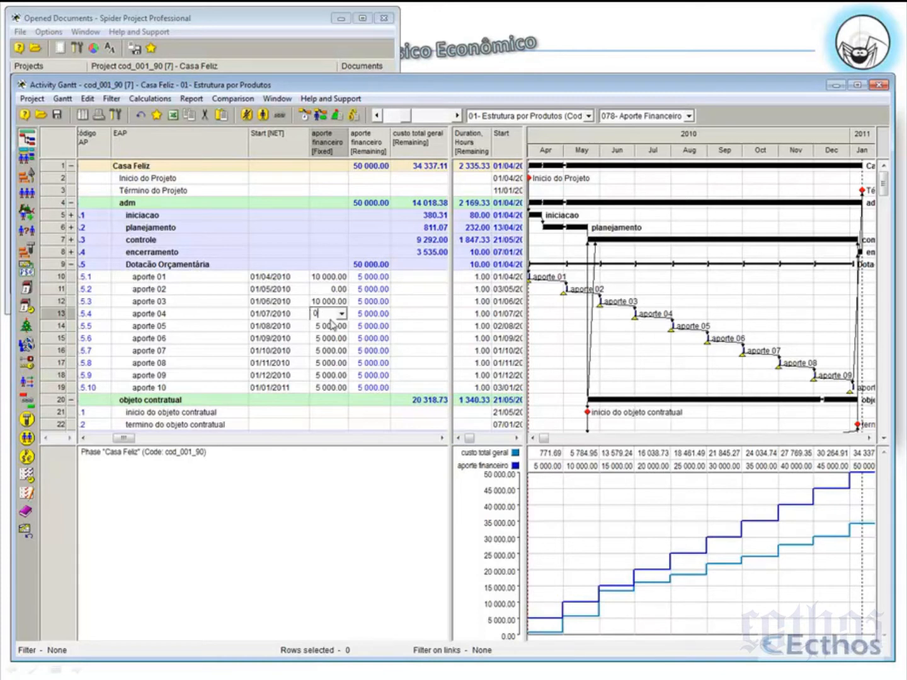
key(Return)
- Copy aporte 03's fixed value of 10 000.00 to aporte 05, aporte 07 and aporte 09
click(324, 303)
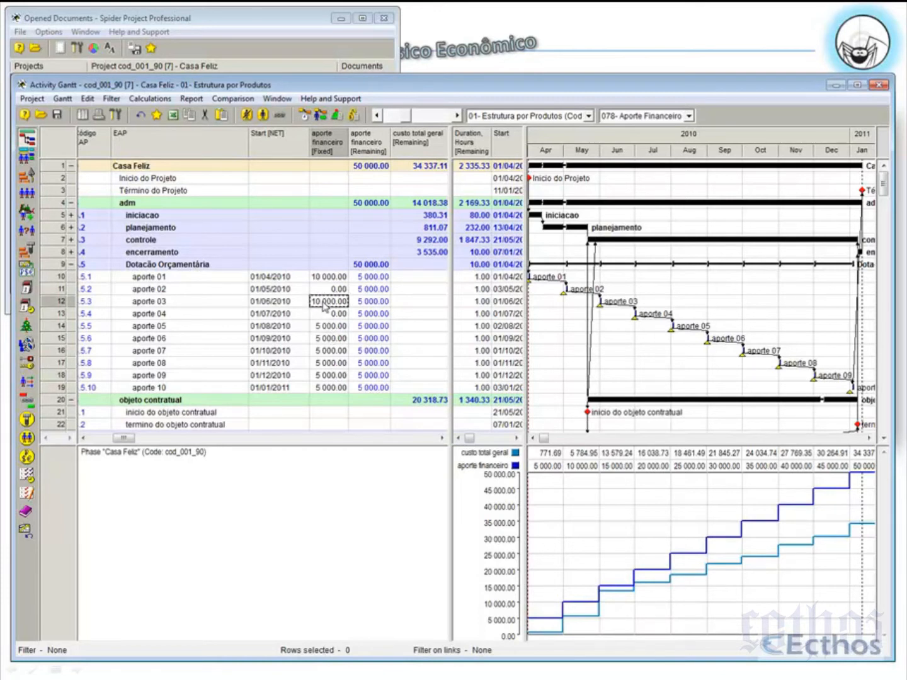
click(327, 326)
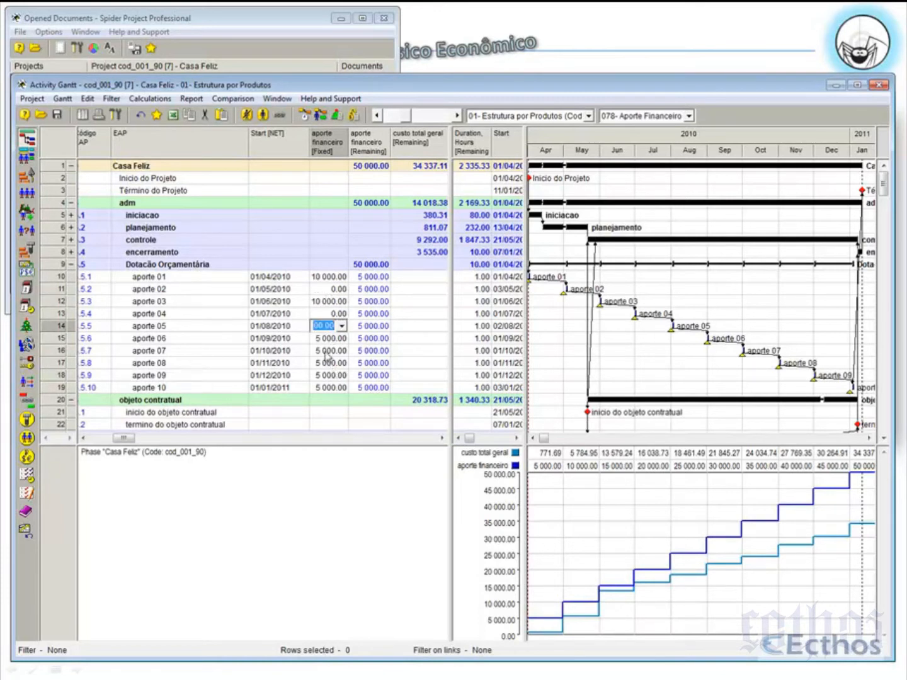
click(325, 352)
text(10 000.00)
click(326, 374)
text(10 000.00)
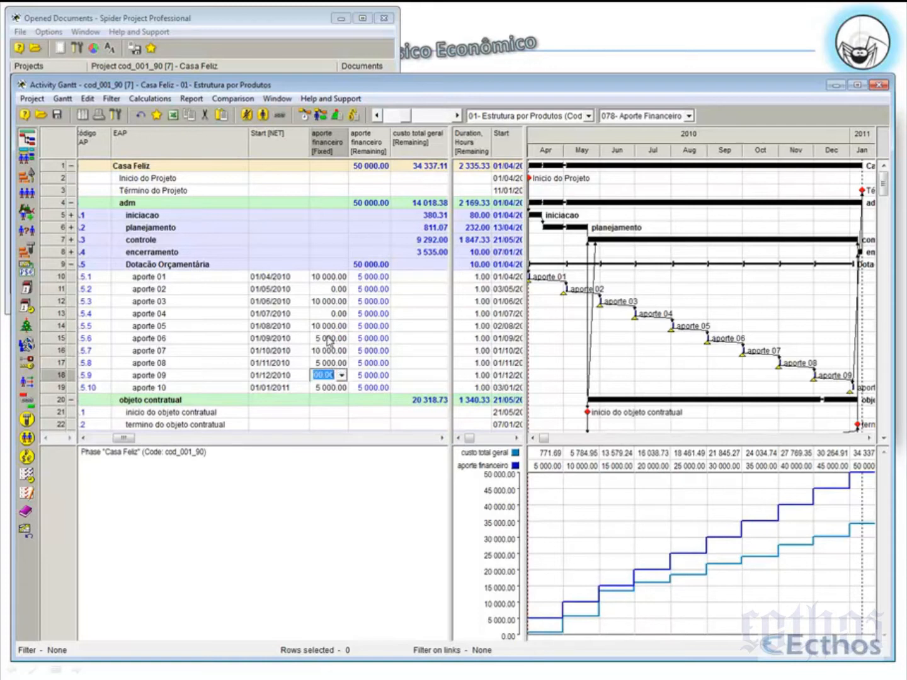
- Set the fixed aporte financeiro value to 0 for aporte 06, aporte 08 and aporte 10
click(328, 340)
text(0)
click(334, 363)
text(0)
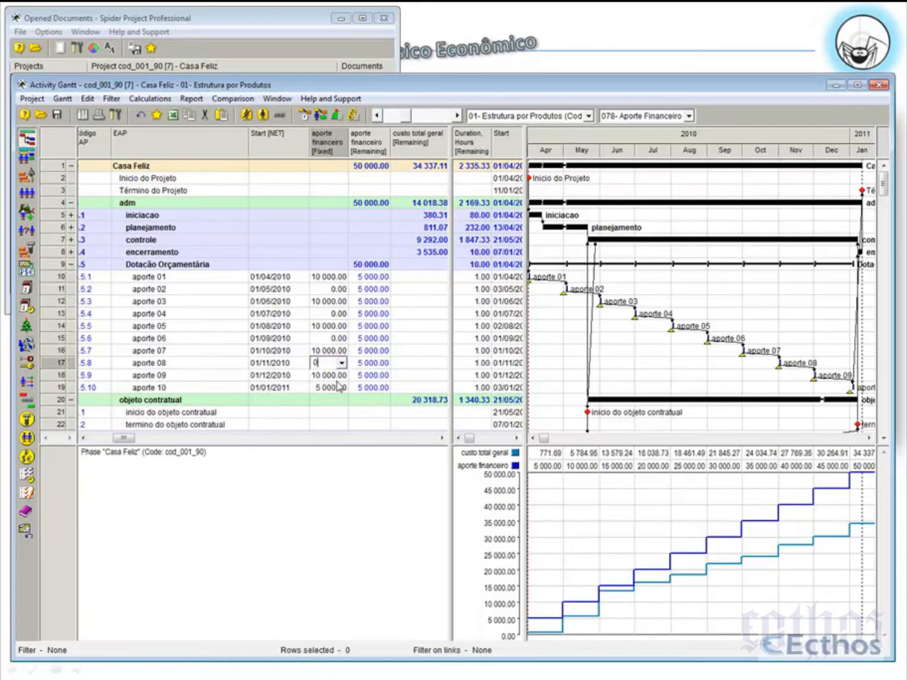
click(334, 386)
text(0)
click(329, 349)
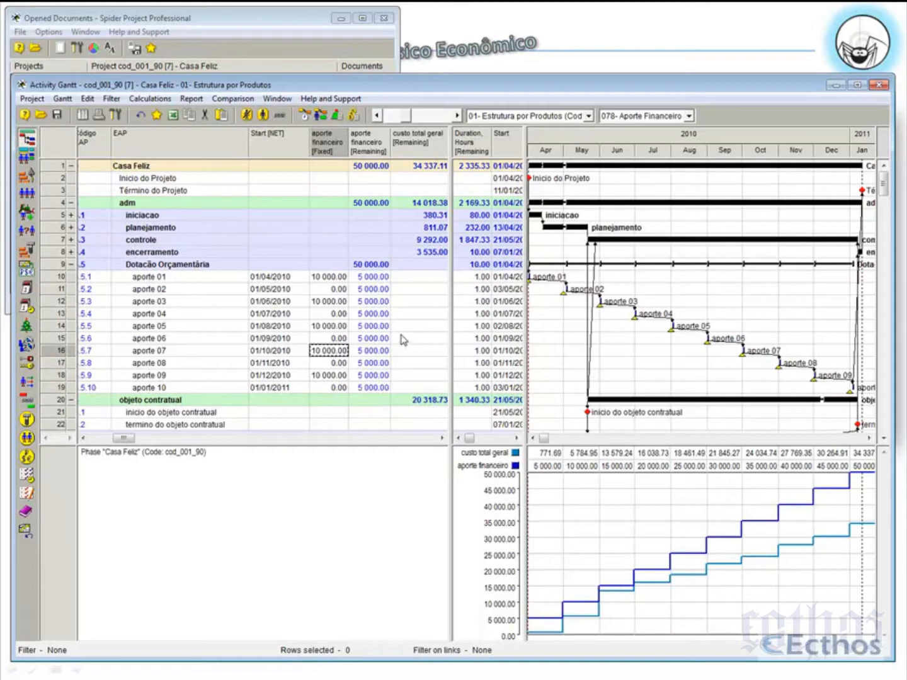
- Recalculate the project schedule with the new aporte values and close the scheduling report
click(302, 116)
key(Return)
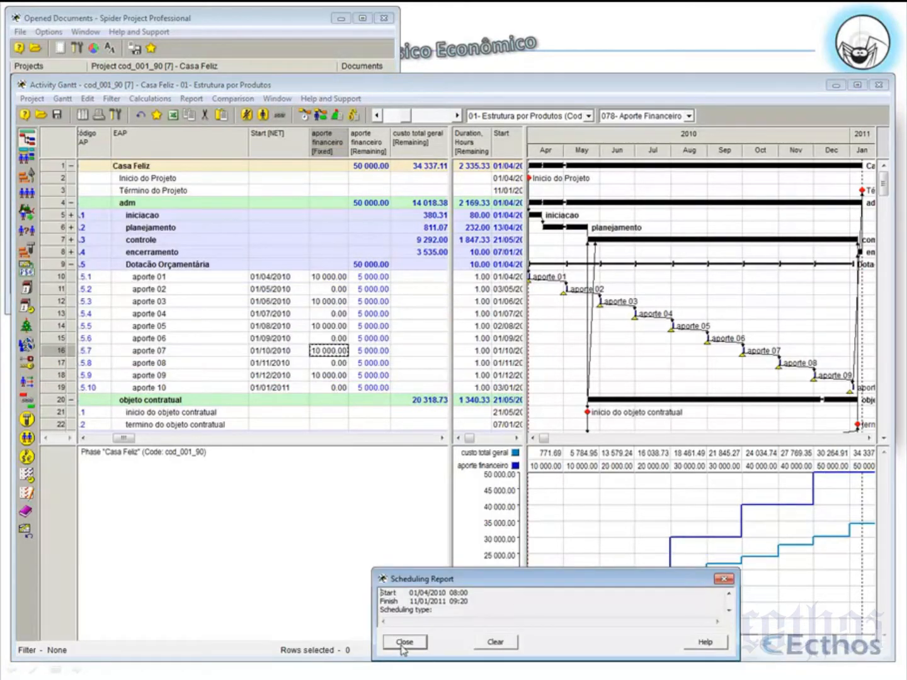
click(403, 642)
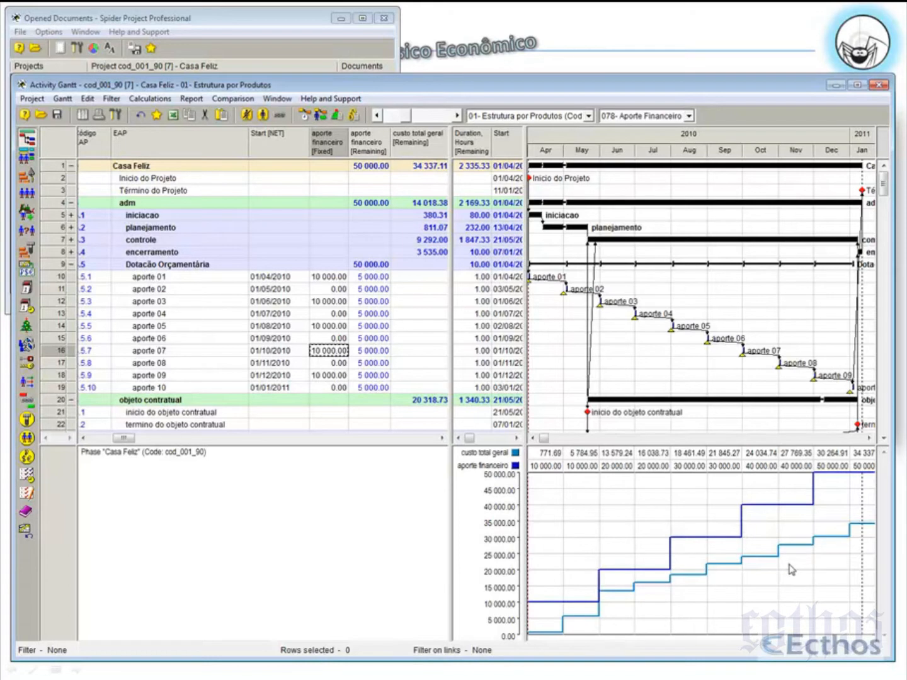
click(326, 291)
click(325, 314)
click(321, 341)
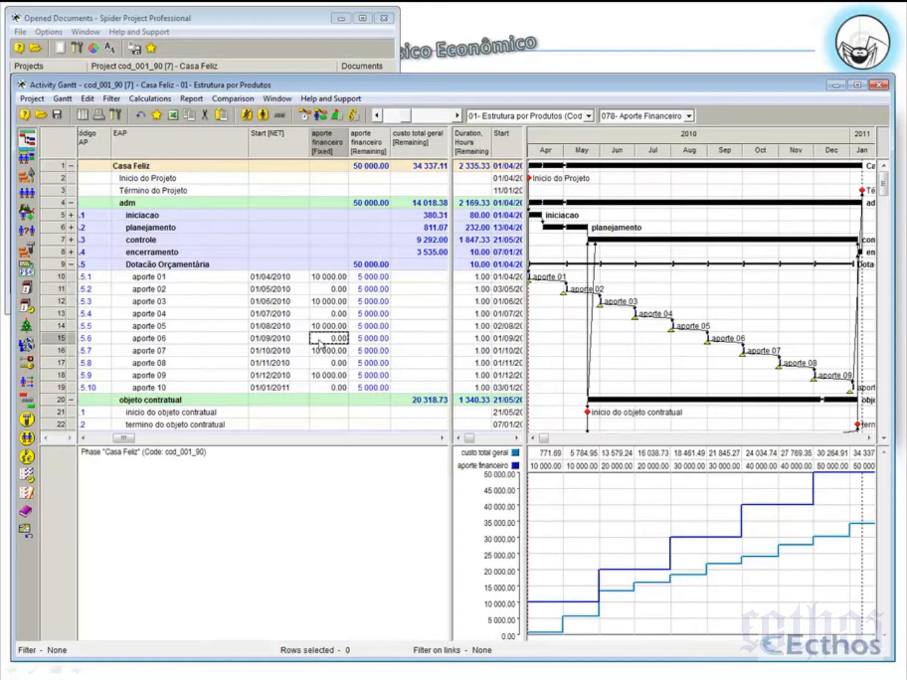
click(324, 365)
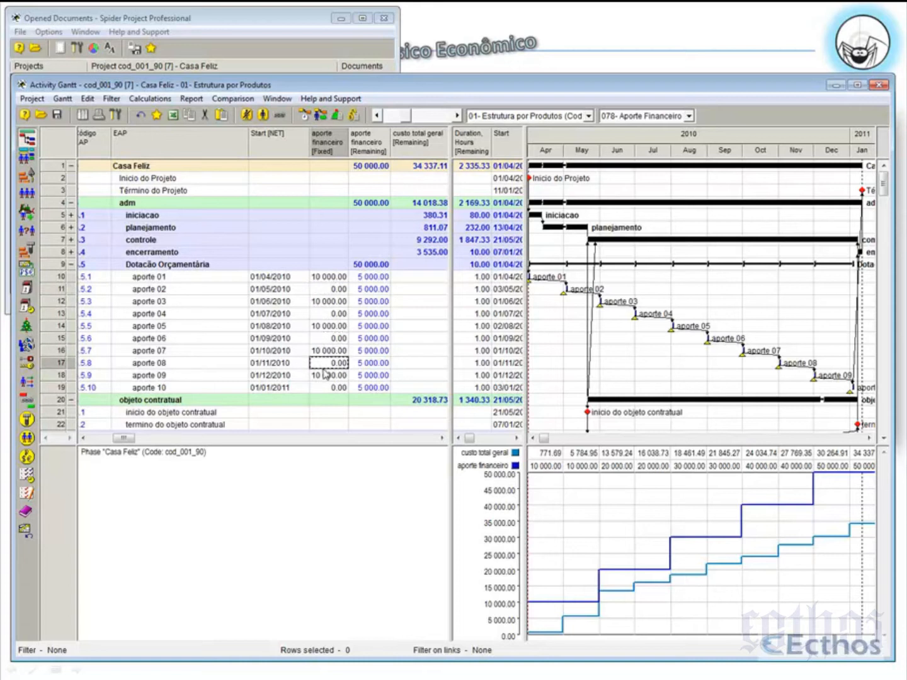
- Set the fixed aporte financeiro value to 0 for aporte 01 and aporte 03, and to 10000 for aporte 02
click(320, 281)
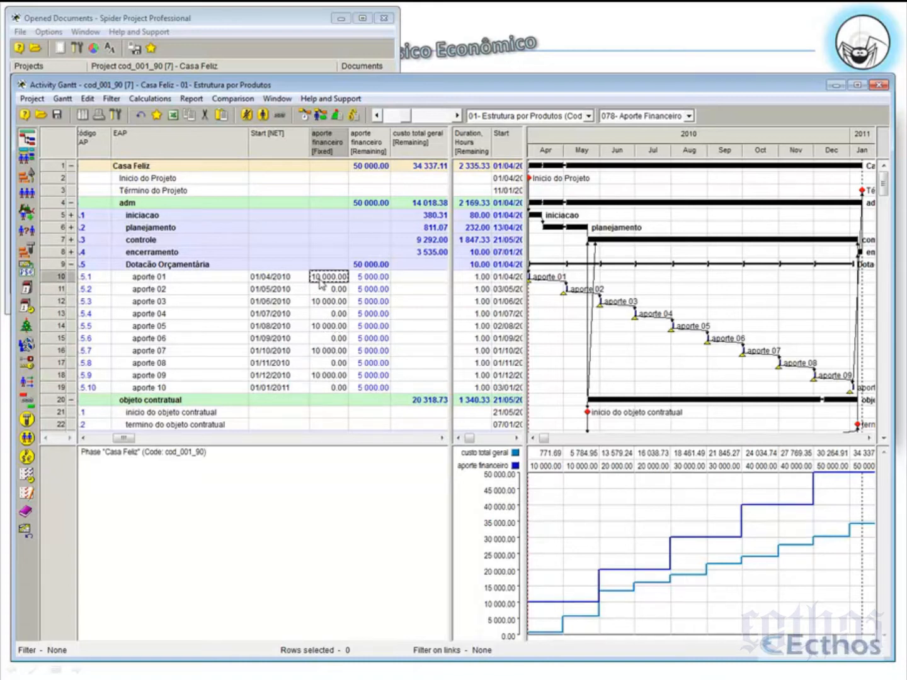
text(0)
click(327, 292)
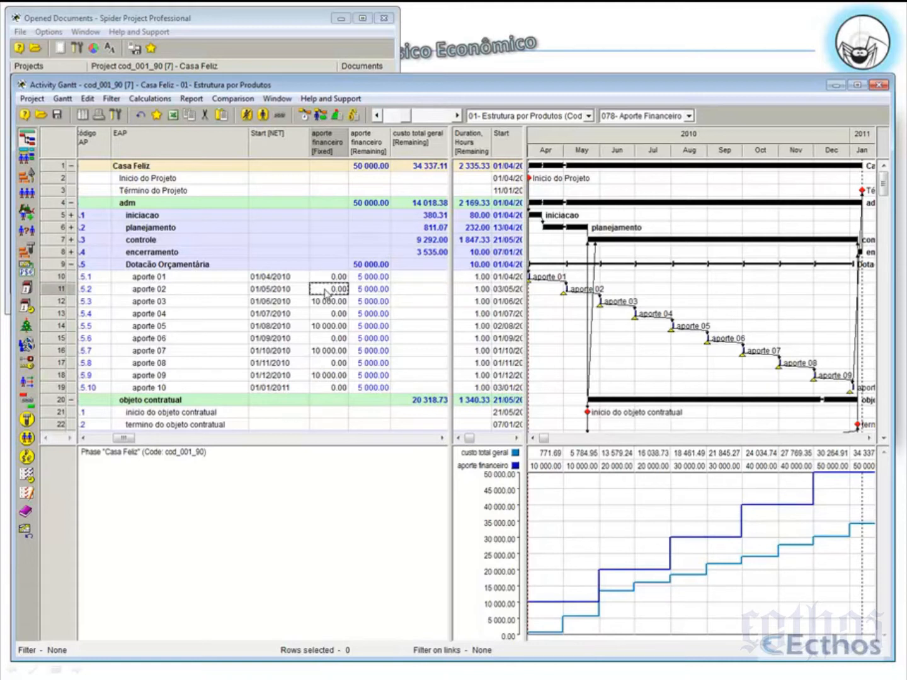
text(10000)
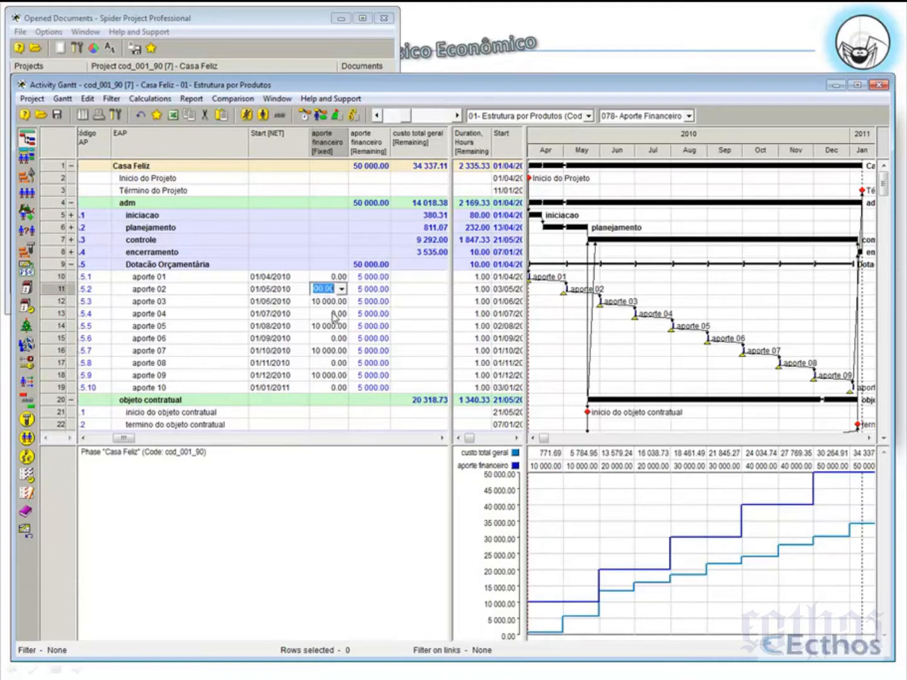
click(329, 303)
text(0)
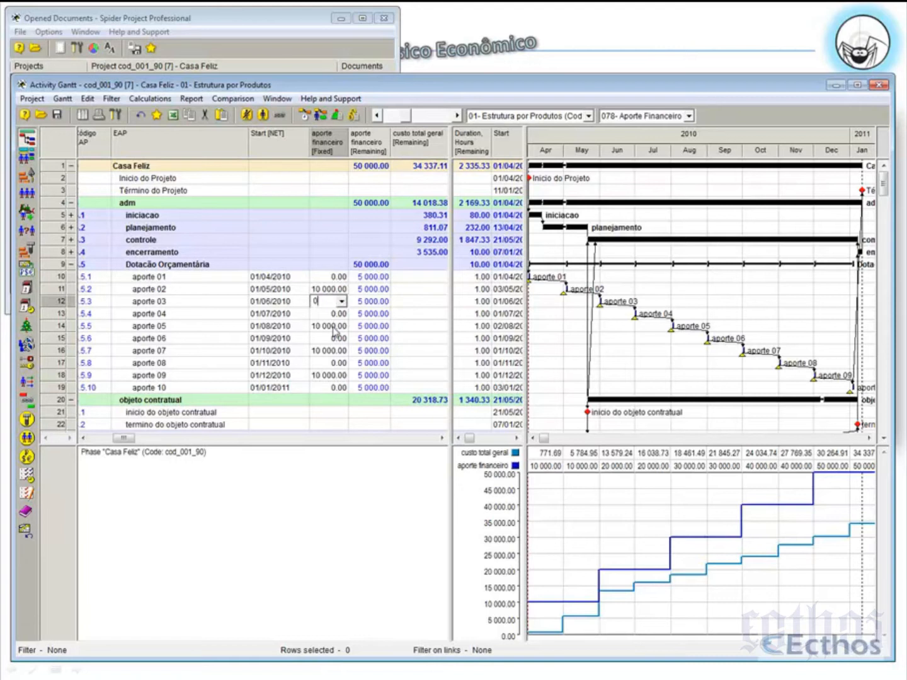
- Set the fixed aporte financeiro value to 0 for aporte 05, aporte 07 and aporte 09
click(333, 326)
text(0)
click(333, 351)
text(00)
click(338, 377)
text(0)
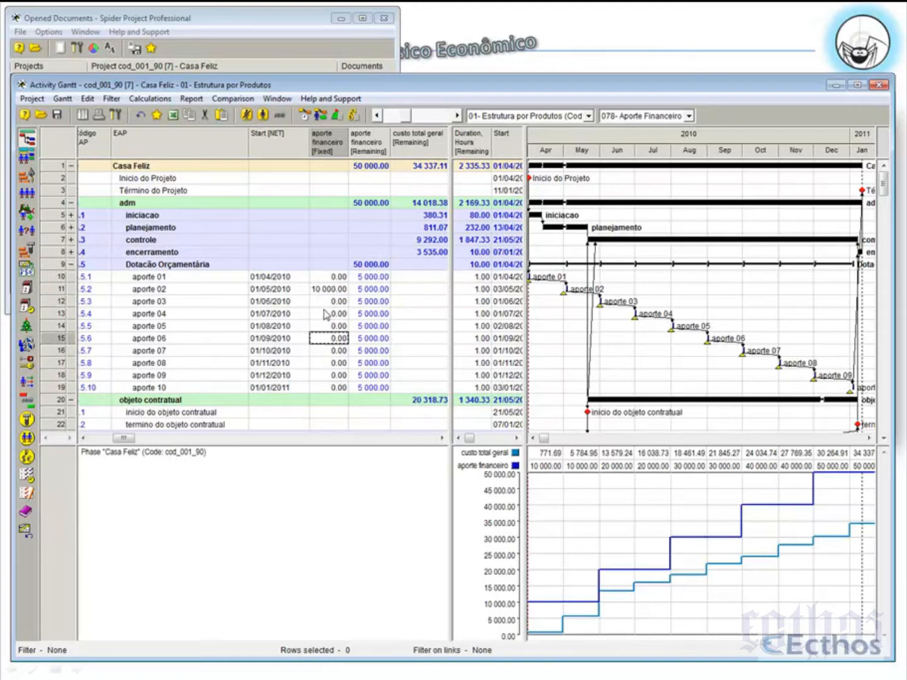
- Set the fixed aporte financeiro value to 10000 for aporte 04, aporte 06, aporte 08 and aporte 10
click(329, 313)
text(10000)
click(332, 338)
text(10000)
click(334, 363)
text(10000)
click(341, 388)
text(10000)
click(325, 350)
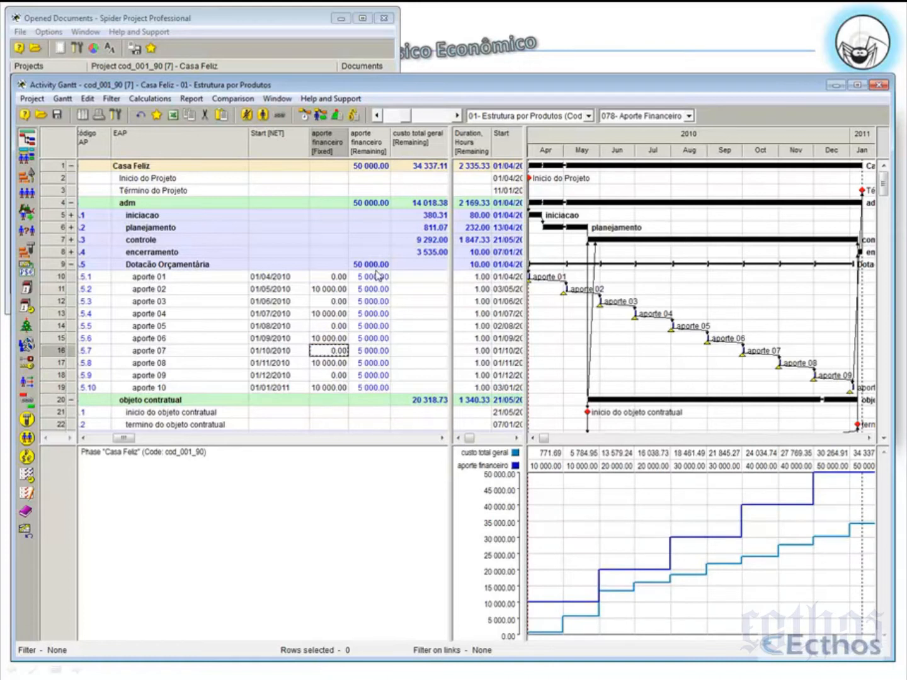
- Recalculate the project schedule with the contributions moved to the even-numbered aportes and close the scheduling report
click(320, 116)
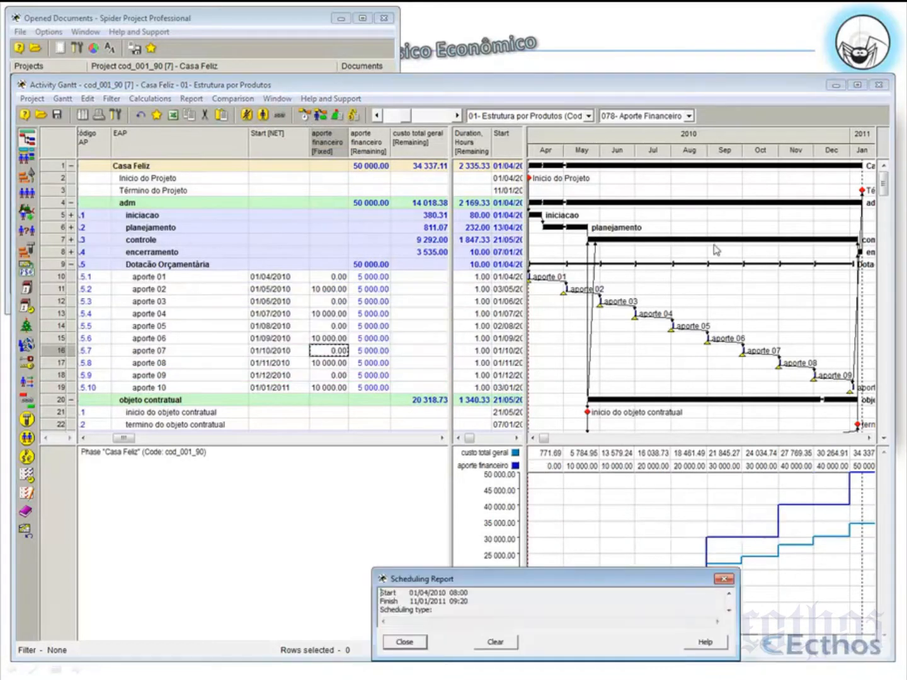
click(404, 642)
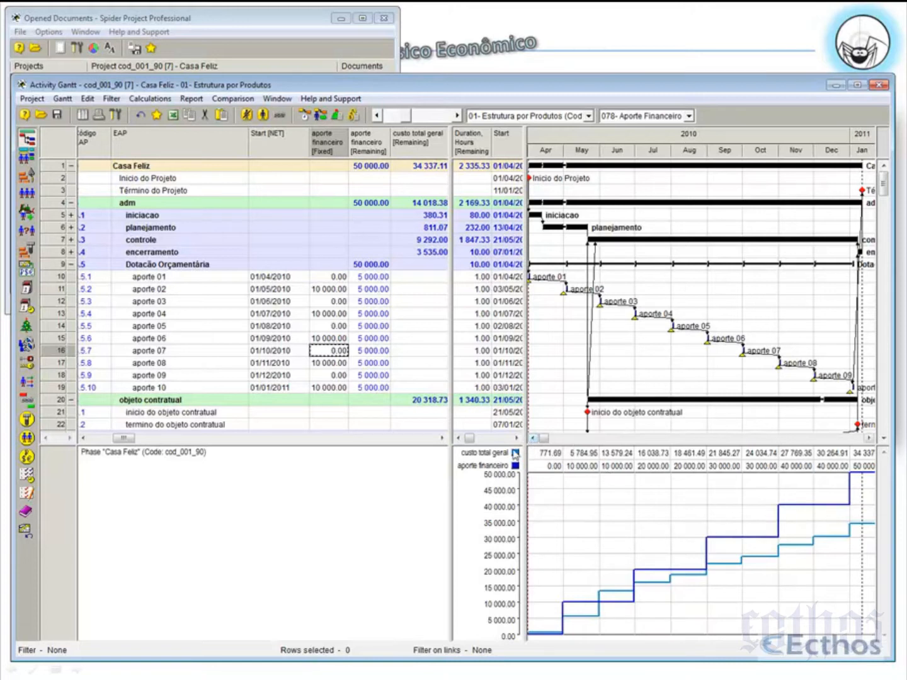
- Review the fixed values of the even-numbered aportes and compare Casa Feliz's total aporte financeiro with its custo total geral
click(330, 289)
click(329, 314)
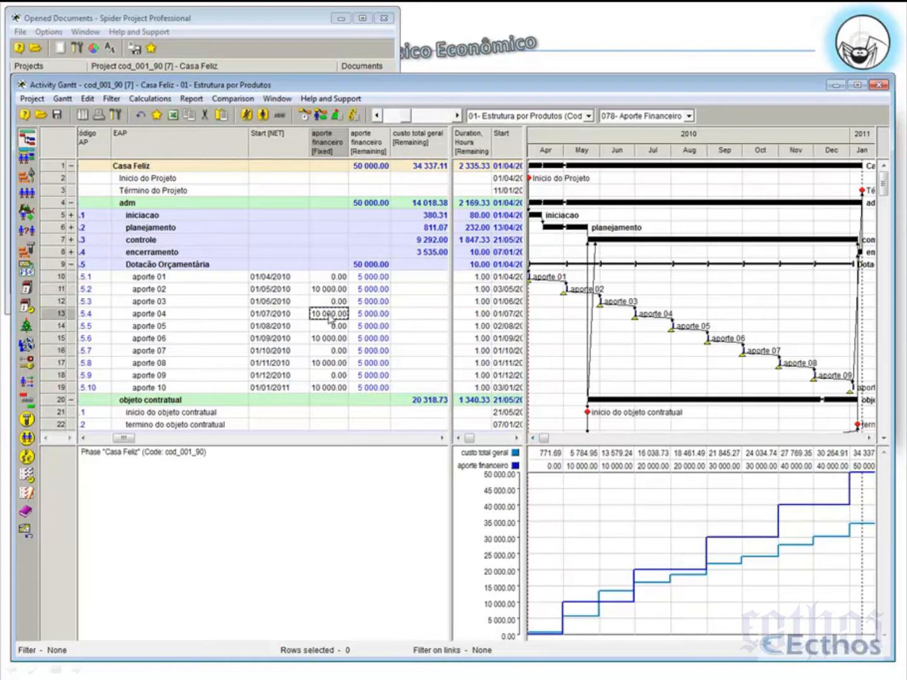
click(330, 338)
click(330, 363)
click(330, 388)
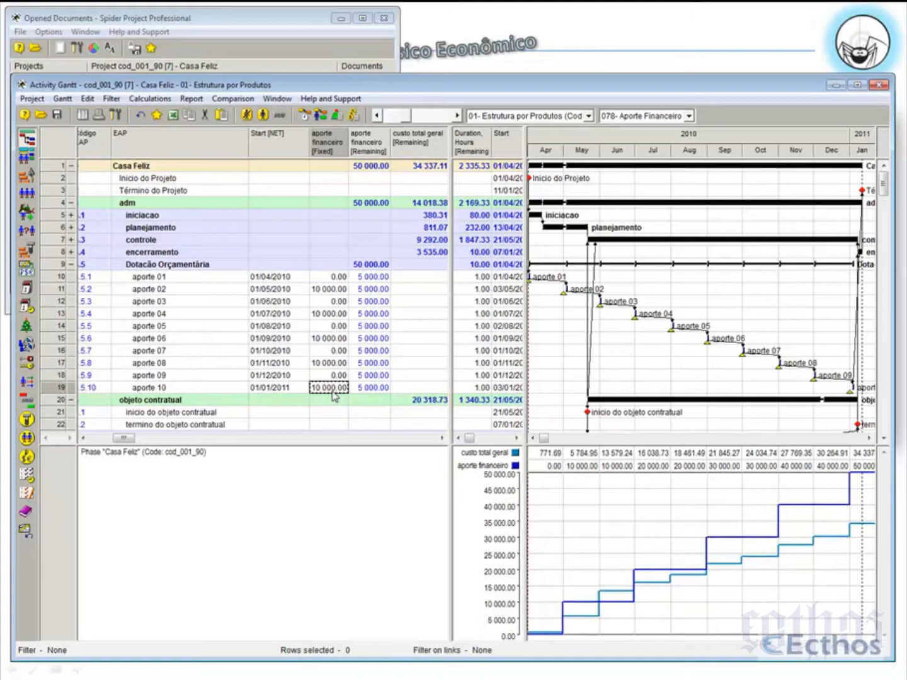
click(368, 171)
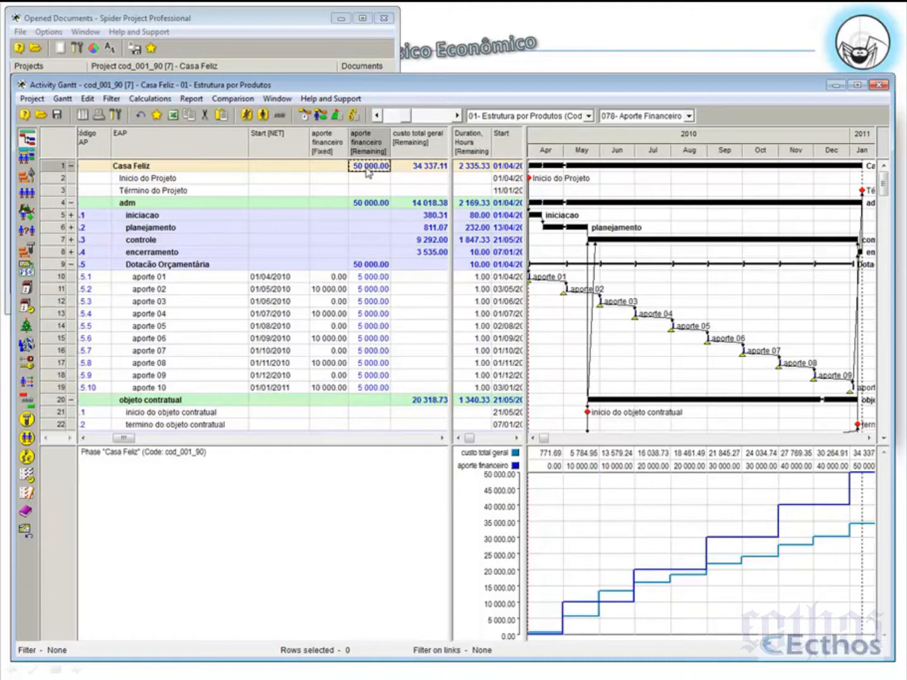
click(409, 170)
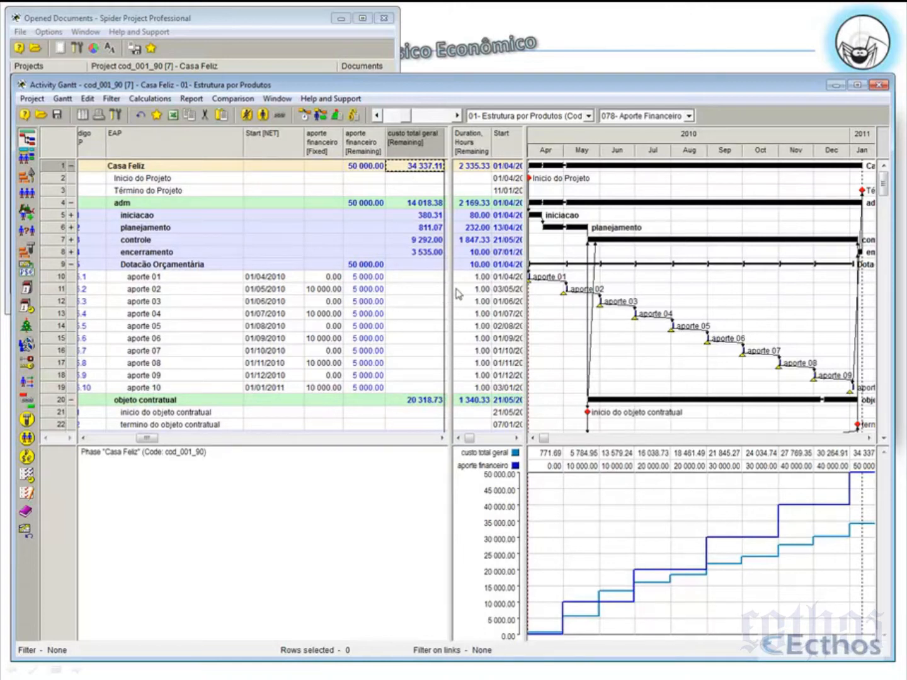
- Save the Gantt configuration in the project as current and save the Casa Feliz project
click(63, 100)
mouse_move(78, 147)
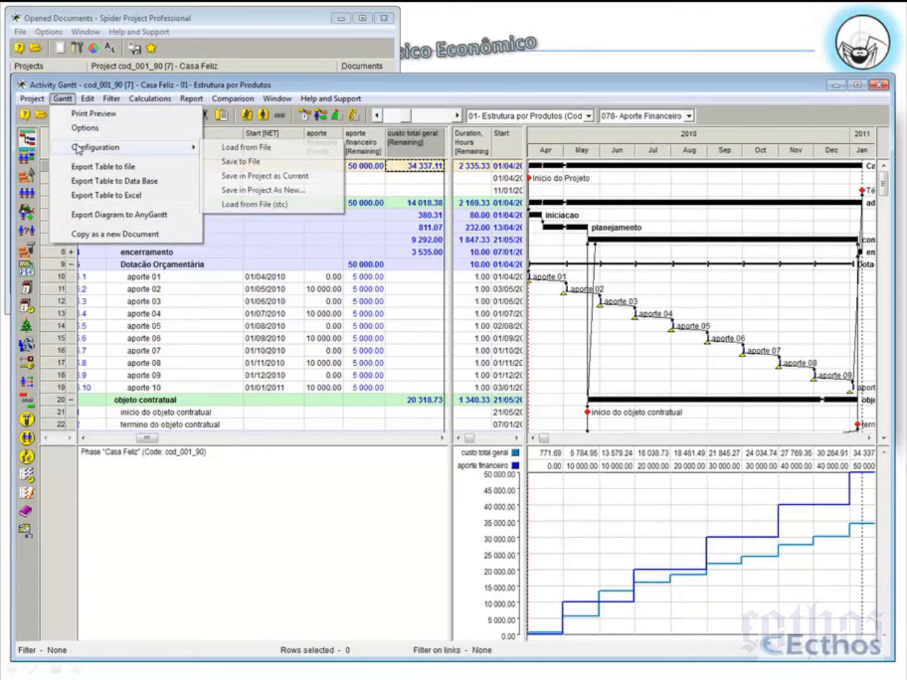
click(256, 177)
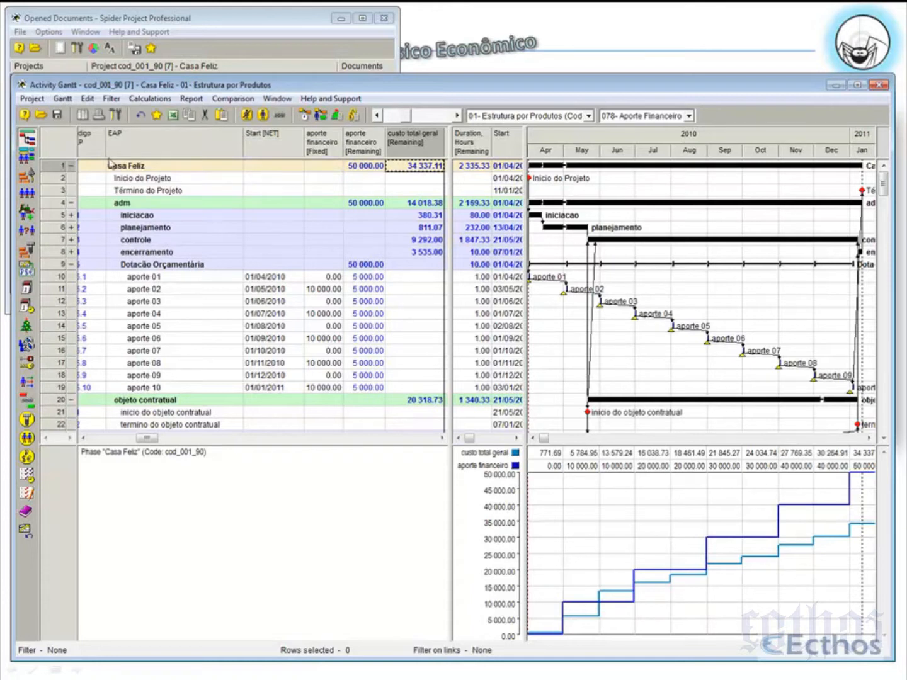
click(60, 118)
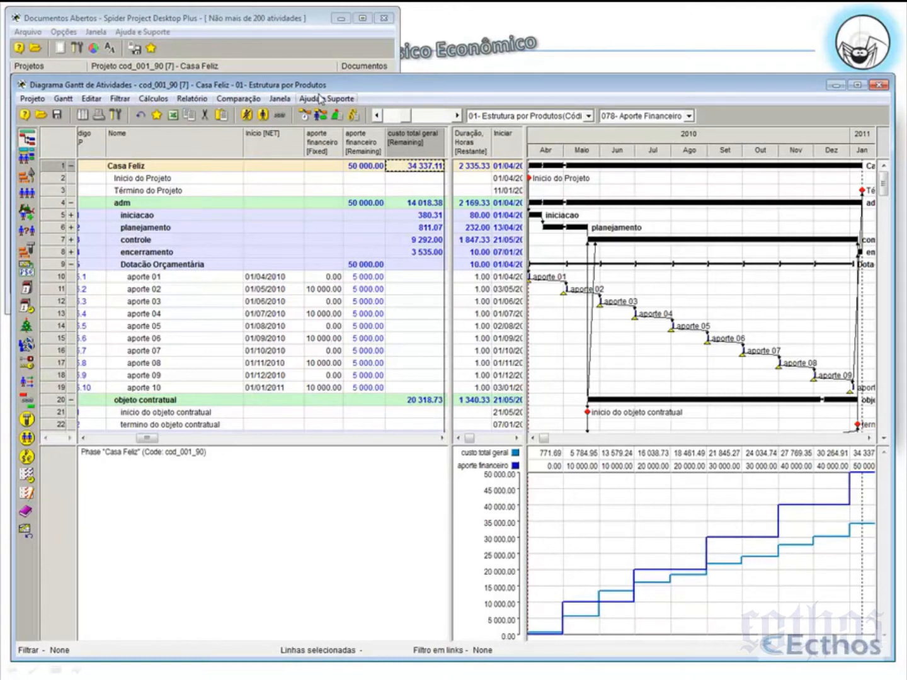
- Recalculate the Casa Feliz schedule in Spider Project Desktop Plus with the existing Adiantado options and close the schedule report
click(304, 114)
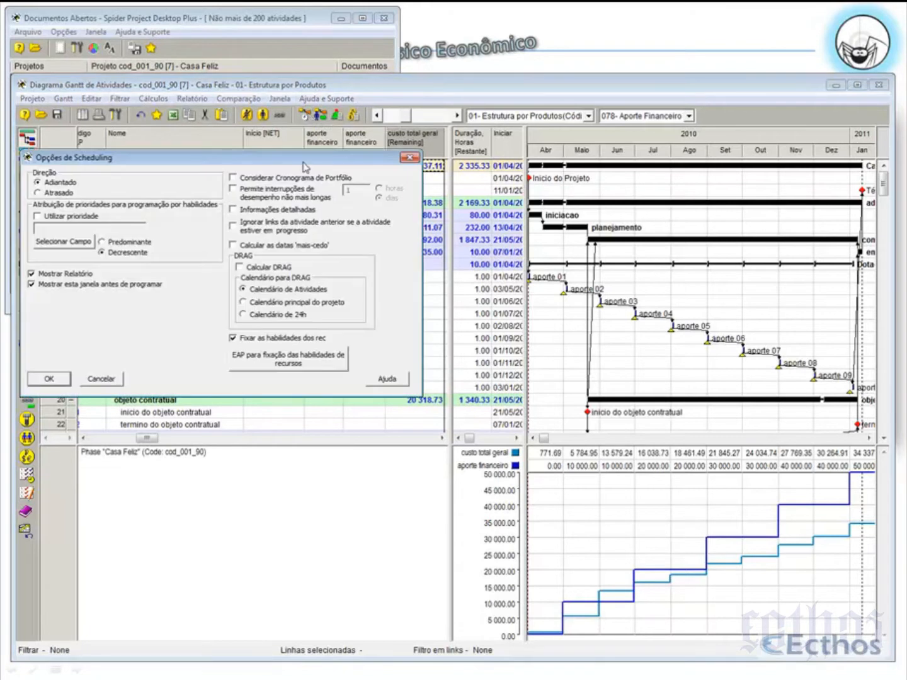
click(49, 378)
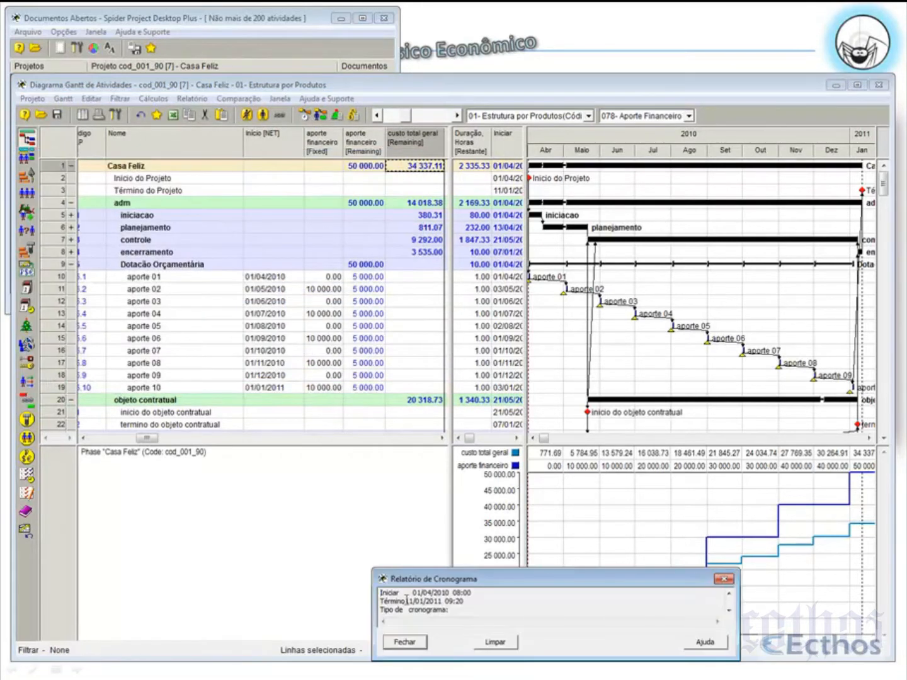
click(406, 642)
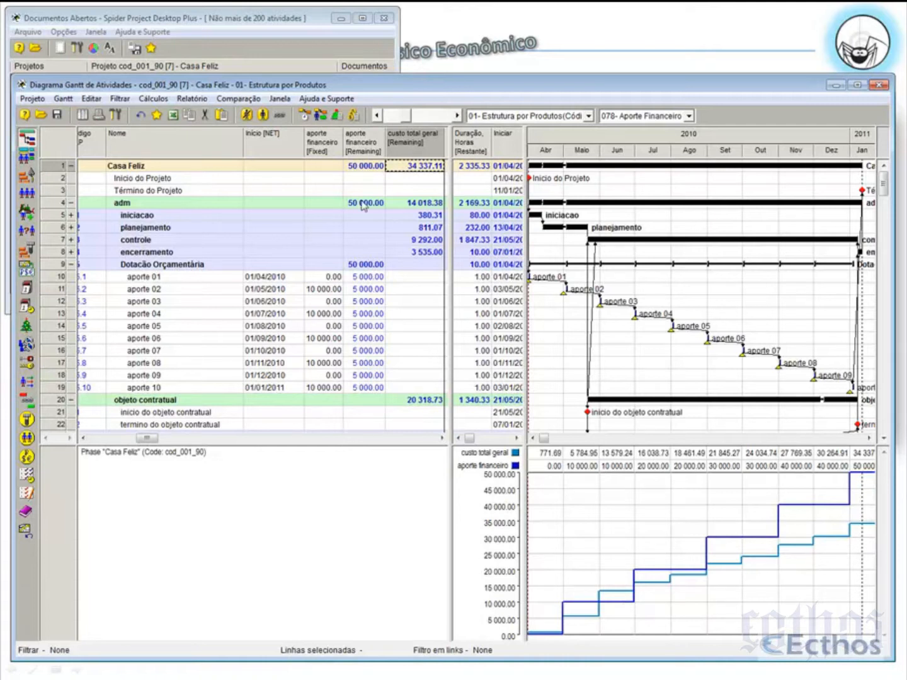
- Examine the resource-constrained scheduling options and the list of resources to level, closing them without running the calculation
click(320, 118)
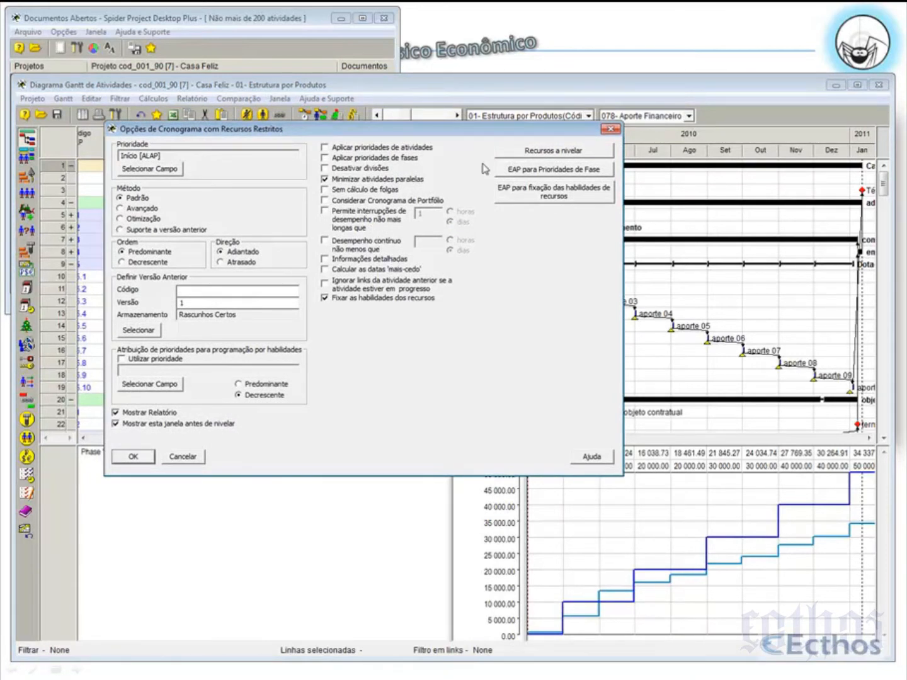
click(539, 151)
drag(527, 242, 530, 302)
click(354, 354)
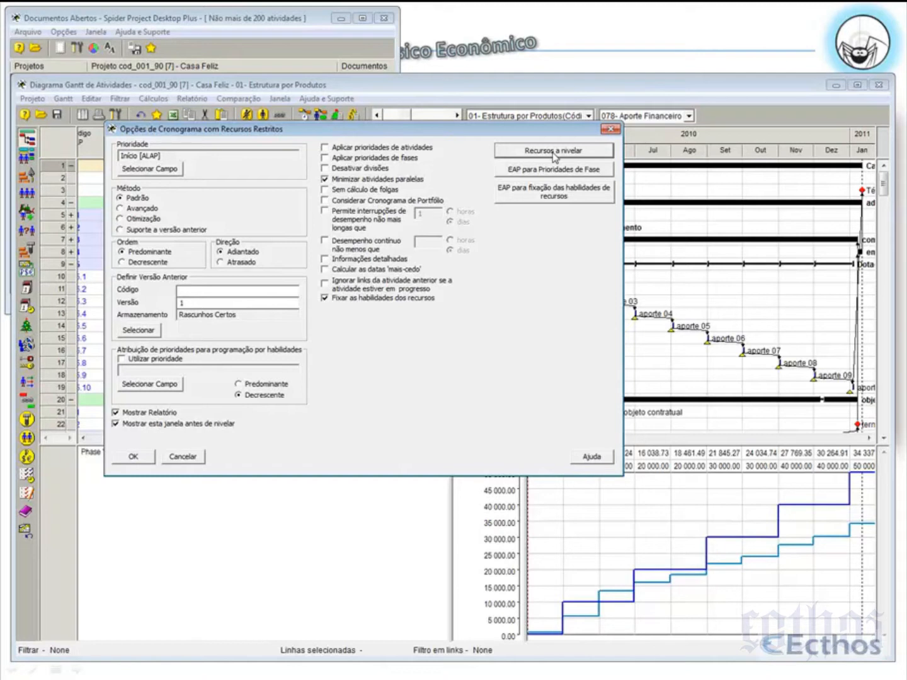
click(610, 130)
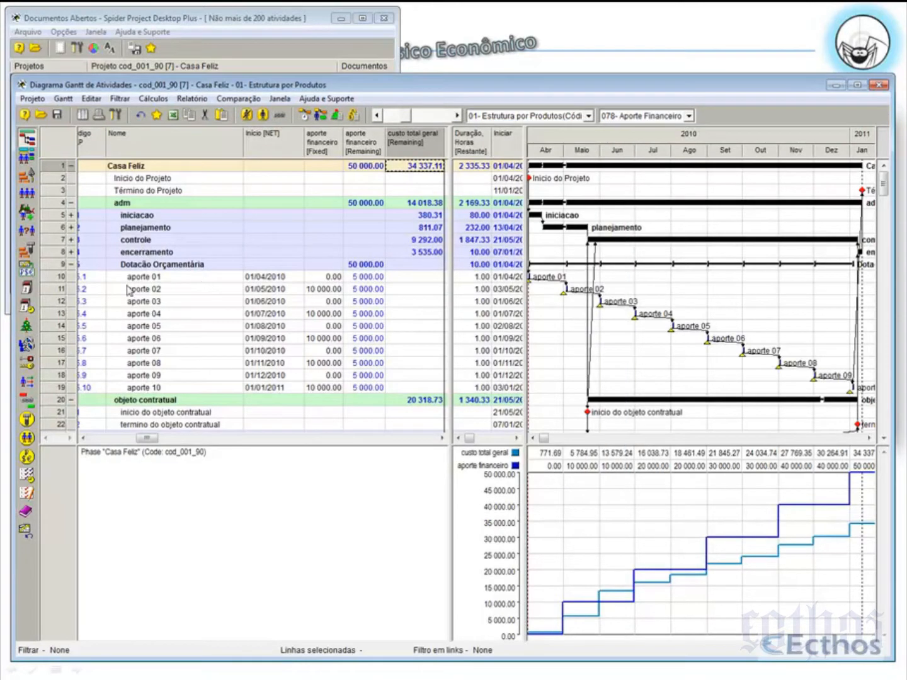
- Collapse the Dotação Orçamentária phase, expand the casa phase and inspect its demolir piso existente and assentar piso activities
click(72, 265)
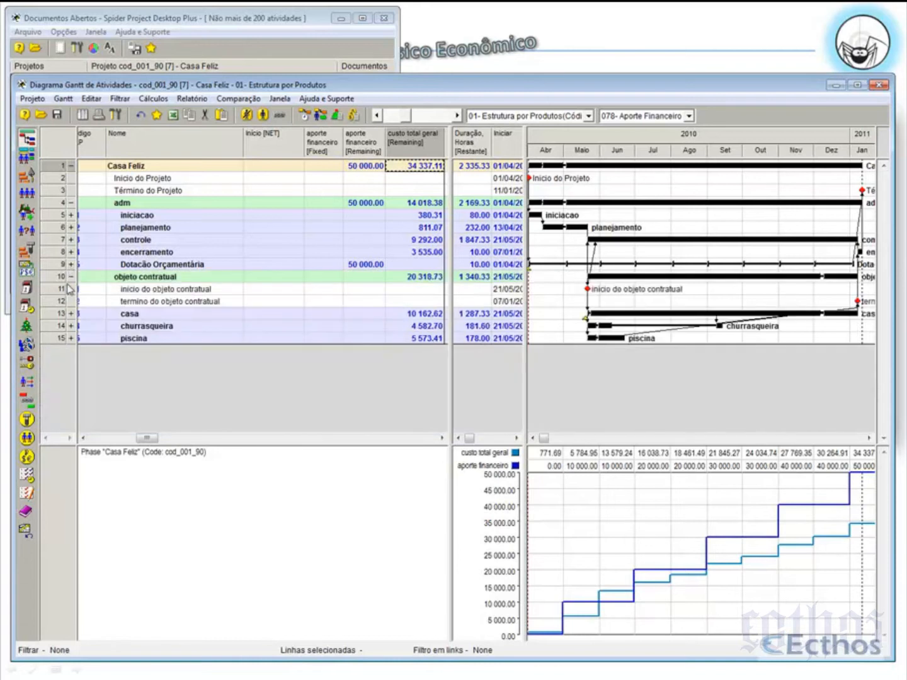
click(72, 314)
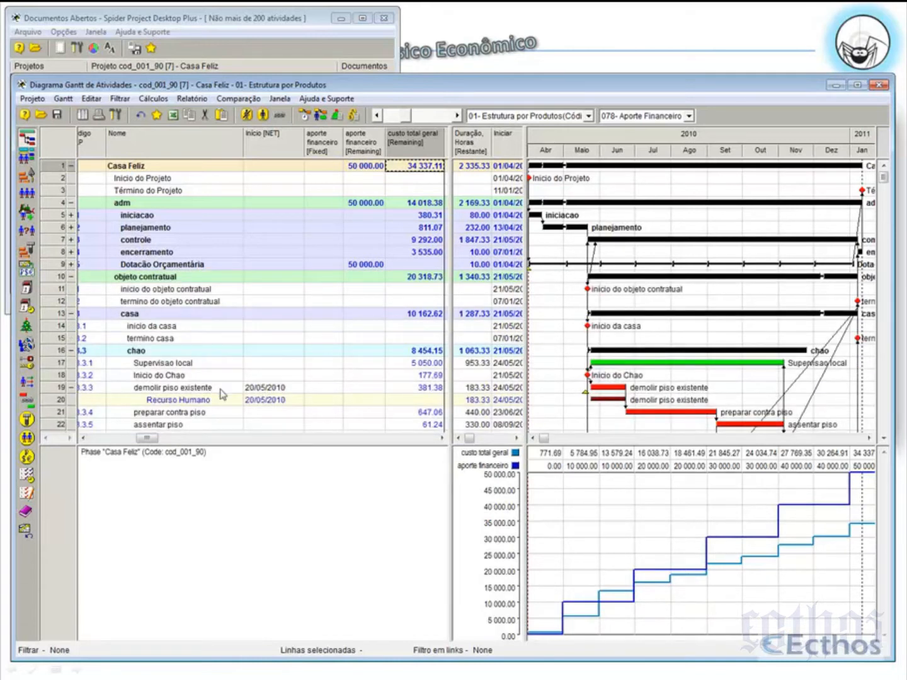
click(142, 389)
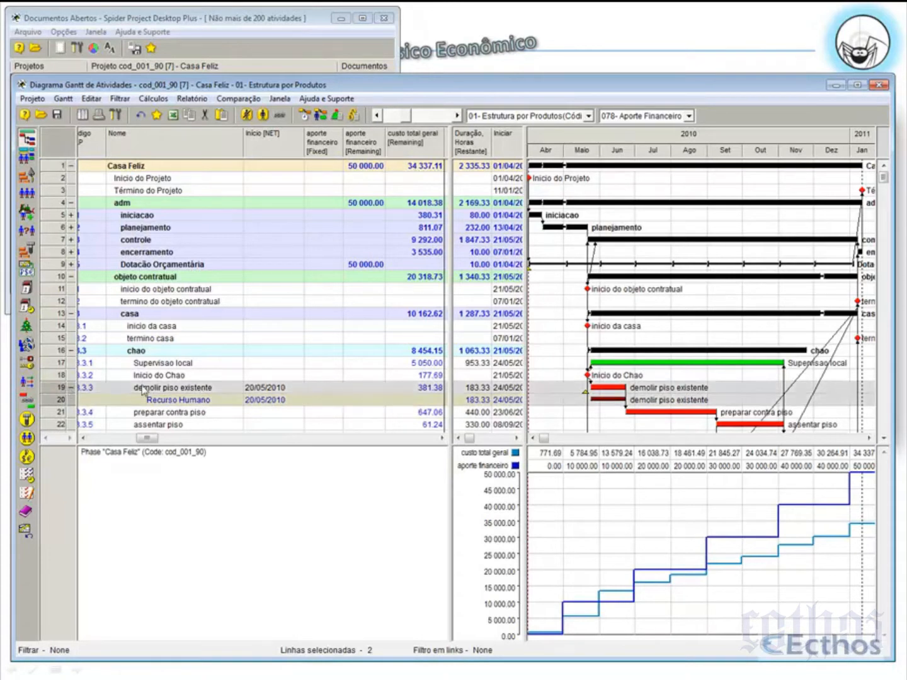
click(71, 389)
click(162, 414)
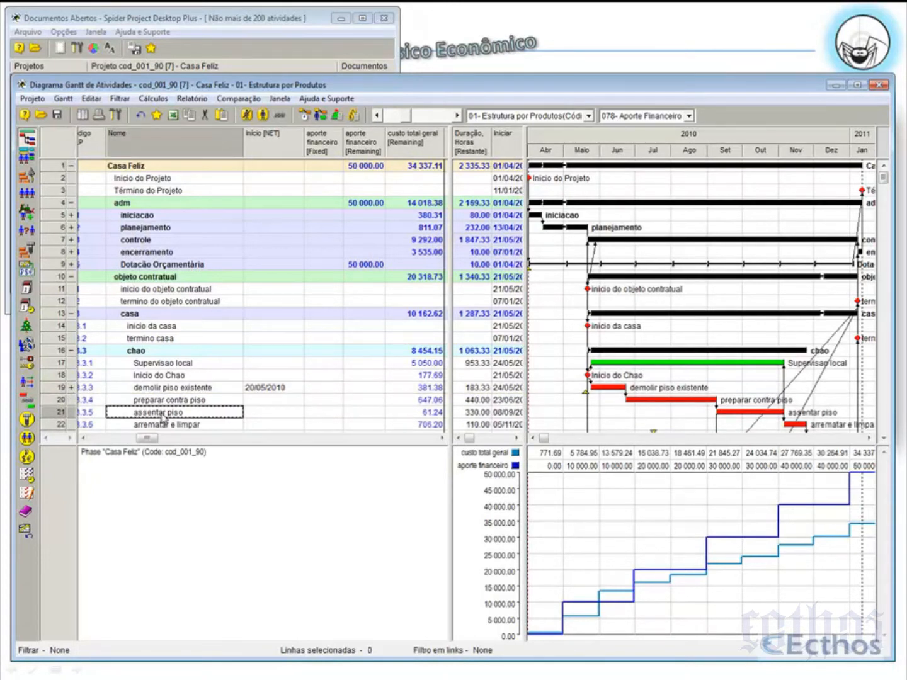
click(271, 157)
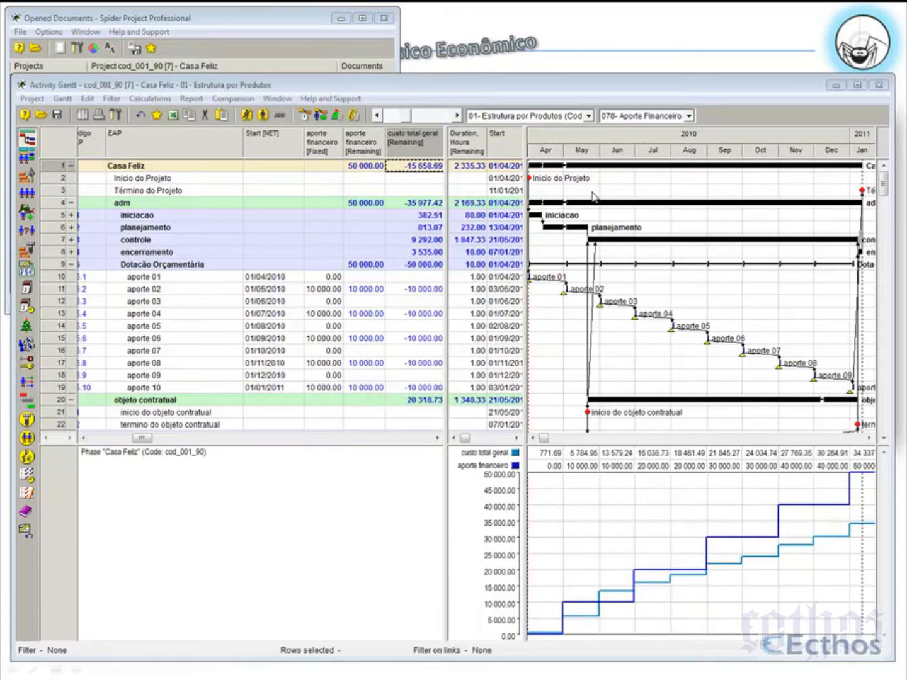
- Review the Cost Centers constraint in Spider Project Professional's resource-constrained scheduling options, close them and recalculate the project costs
click(322, 118)
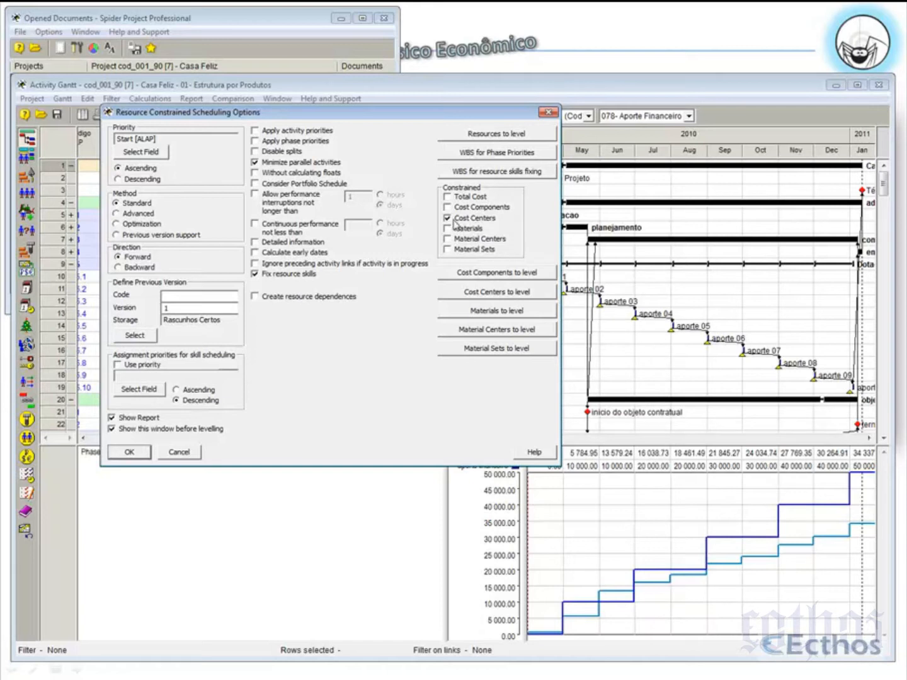
click(548, 112)
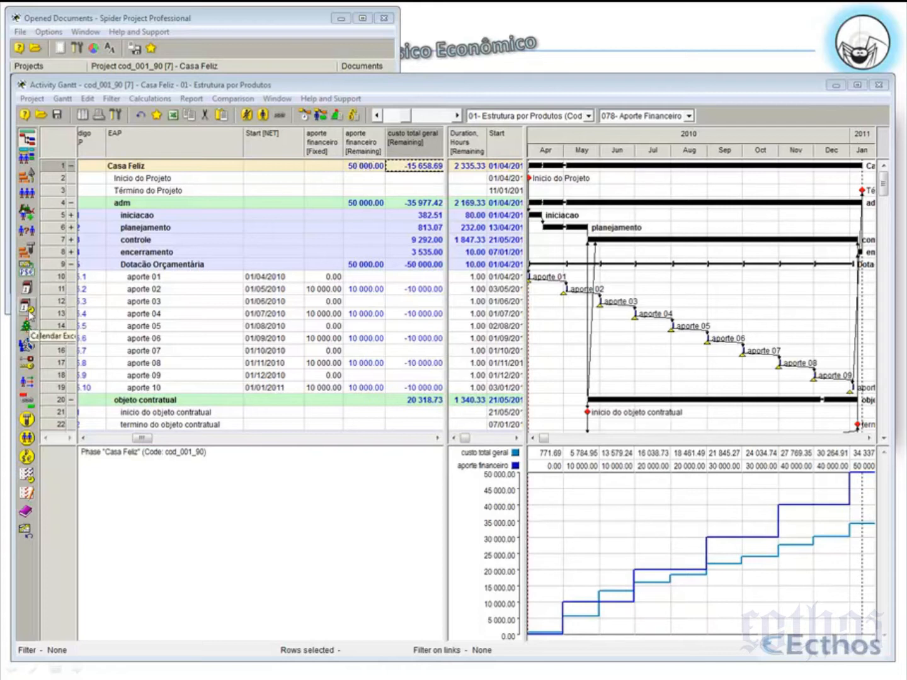
click(354, 115)
click(530, 480)
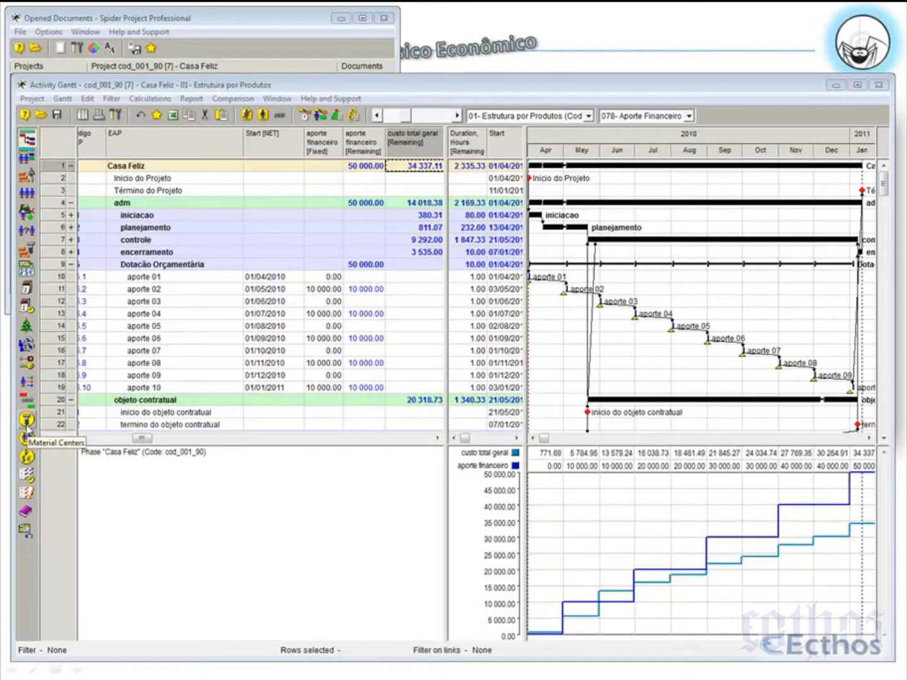
- Add the aporte financeiro cost component to the custo total geral cost center
click(26, 457)
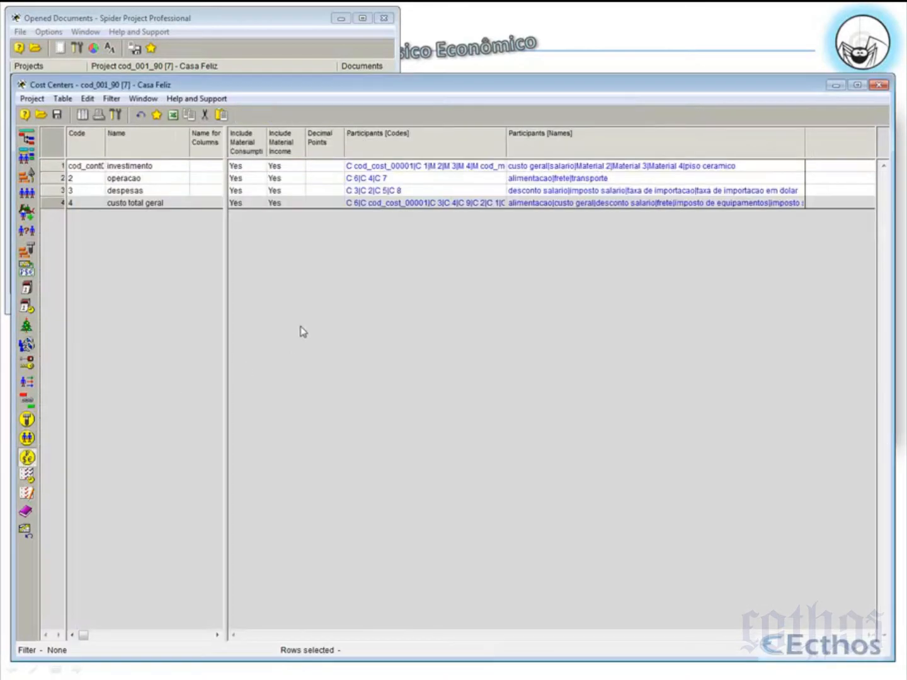
right_click(52, 203)
click(75, 211)
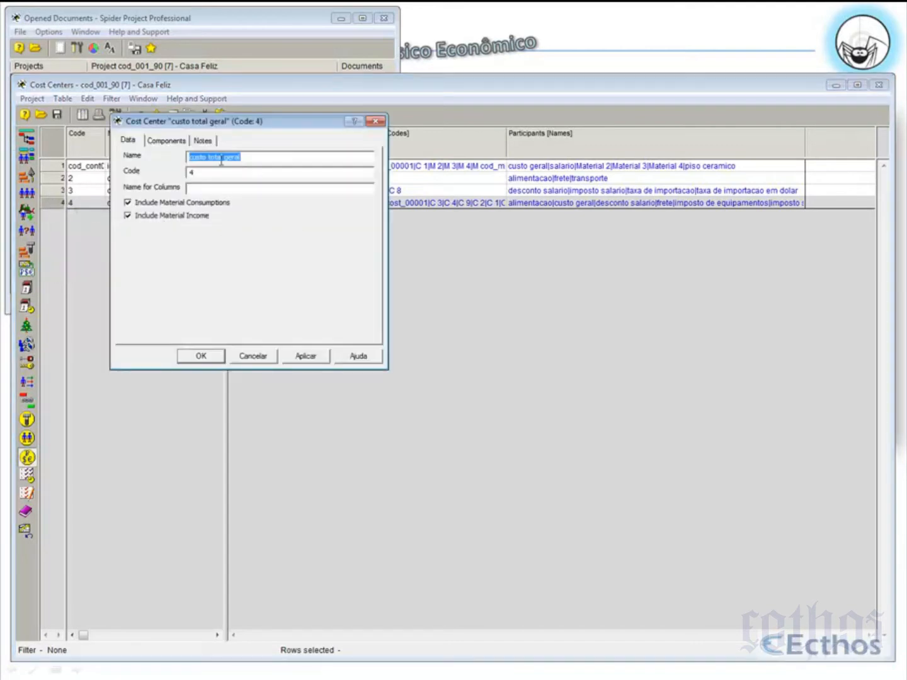
click(168, 141)
click(349, 165)
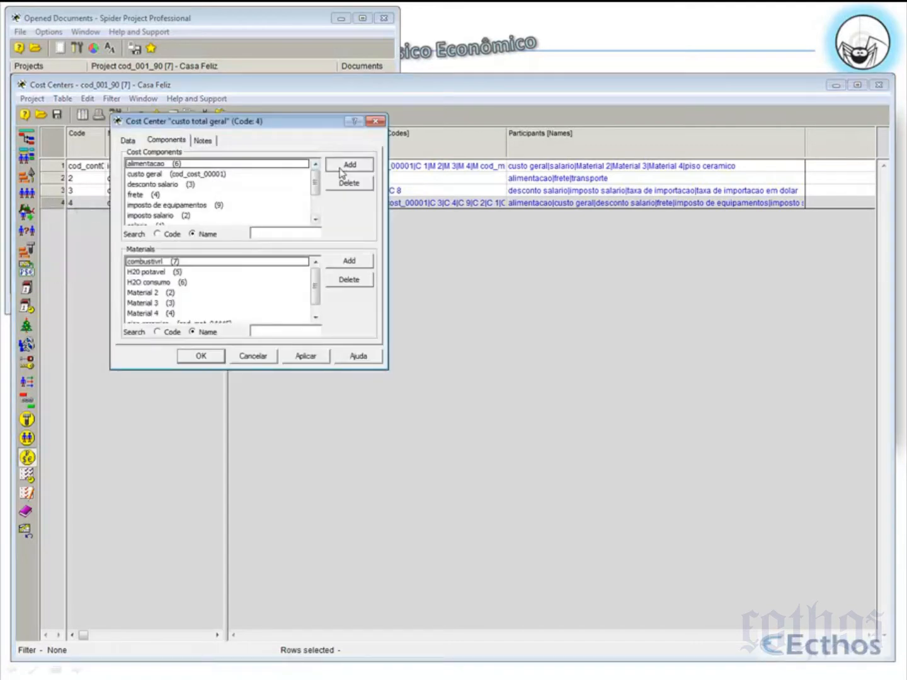
click(458, 213)
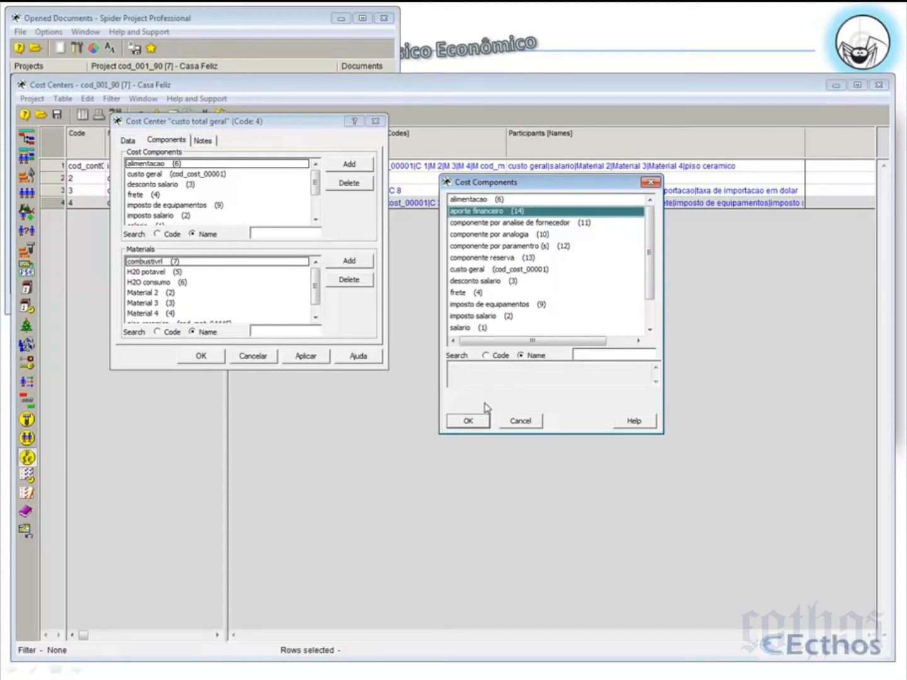
click(453, 421)
click(209, 354)
- Return to the Activity Gantt and recalculate the project costs
click(26, 137)
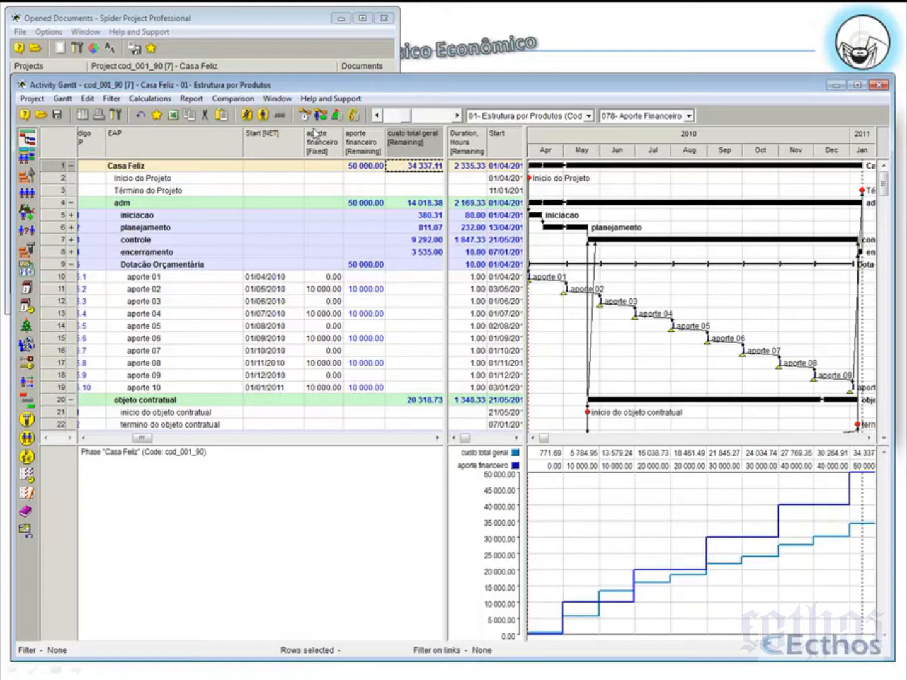
click(353, 117)
click(517, 474)
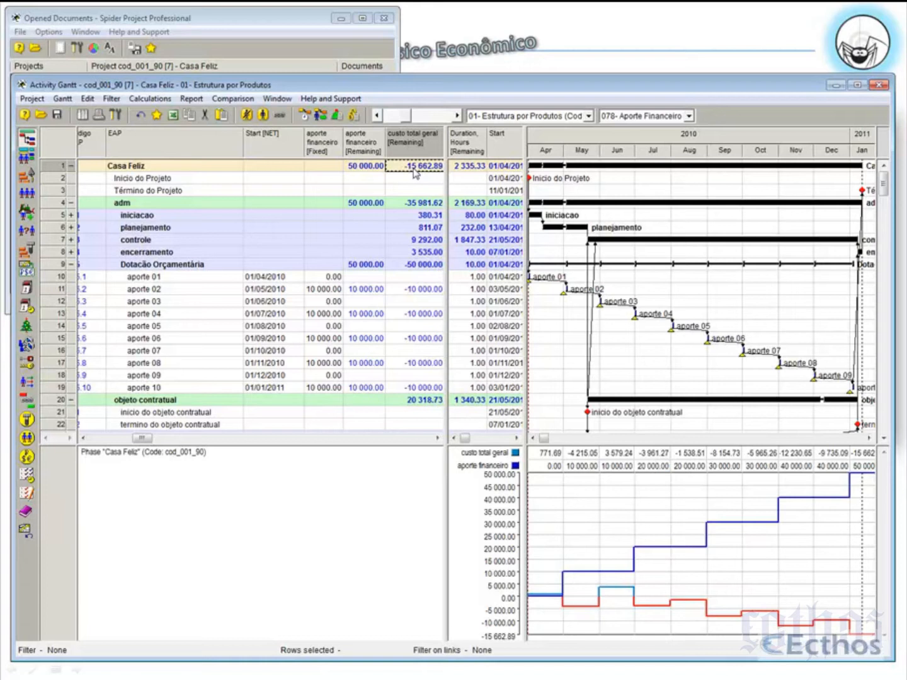
- Compare Casa Feliz's remaining aporte financeiro with the custo total geral values of aporte 02 and aporte 08
click(368, 170)
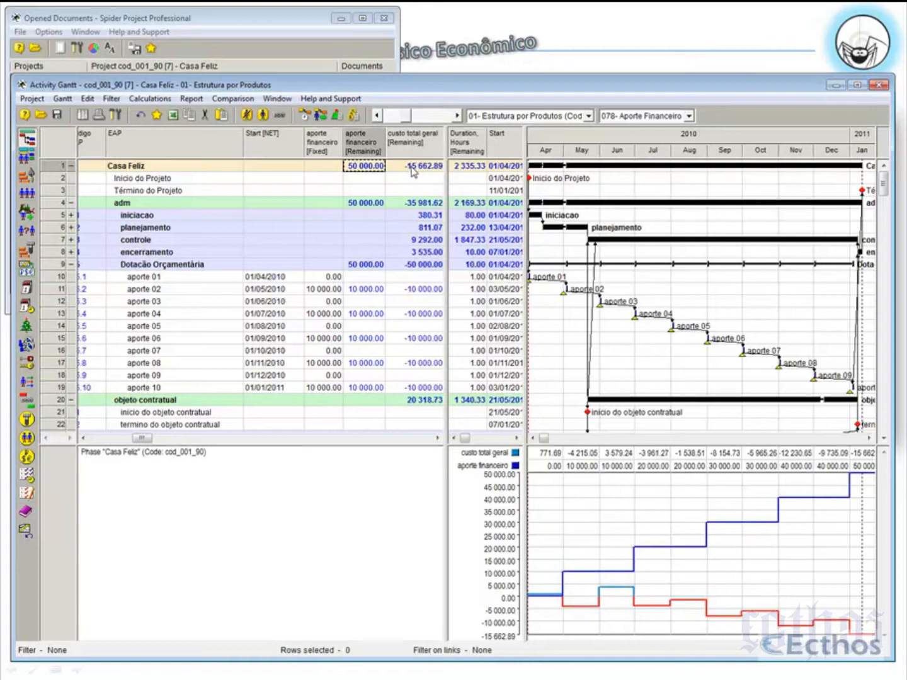
click(413, 289)
click(422, 366)
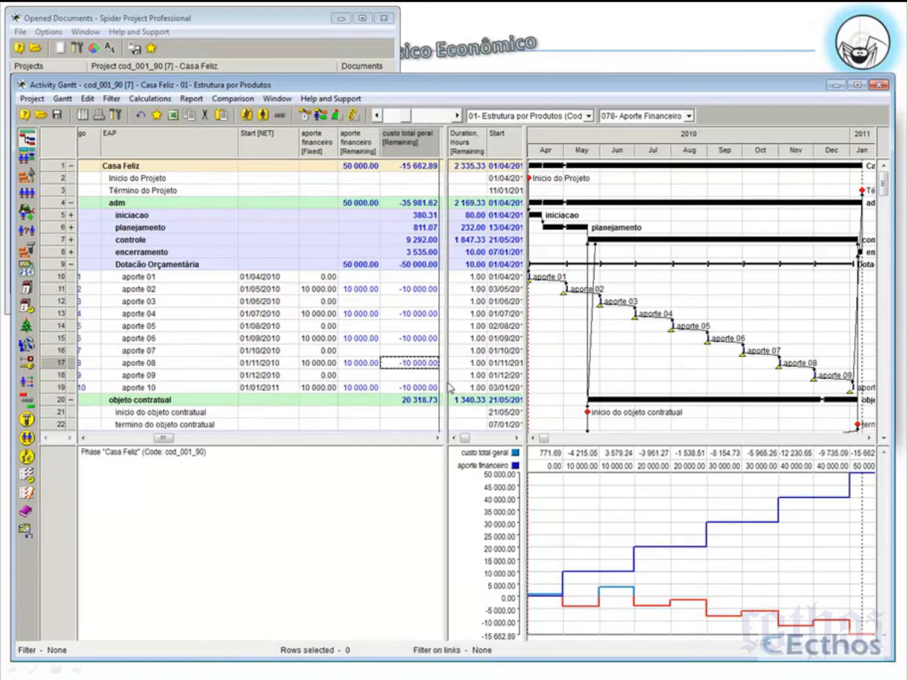
drag(449, 382, 446, 386)
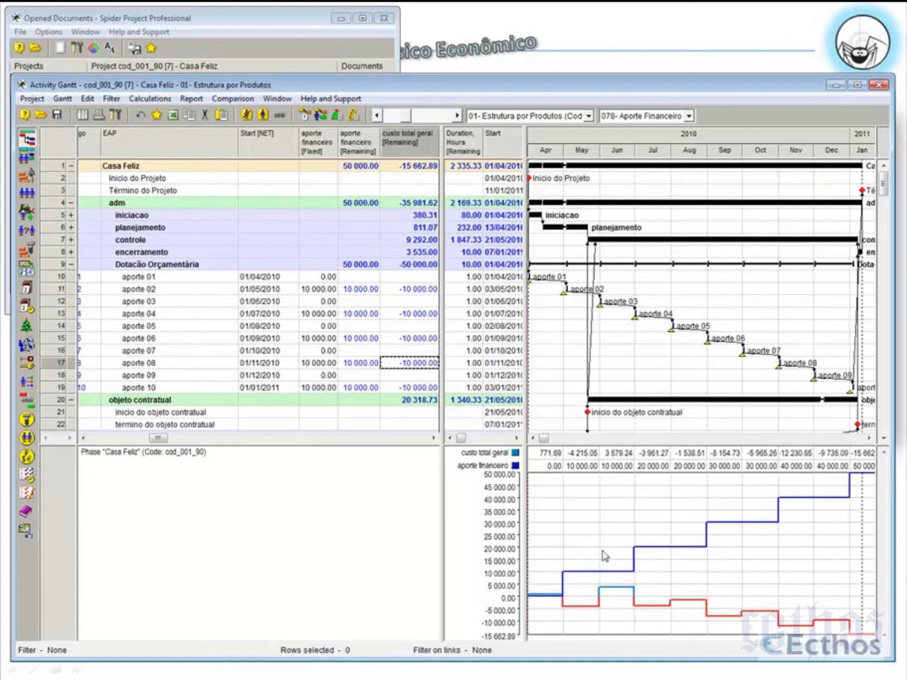
- Create a general diagram for the Casa Feliz phase showing the cumulative weekly total of the custo total geral cost center for the whole project
right_click(590, 506)
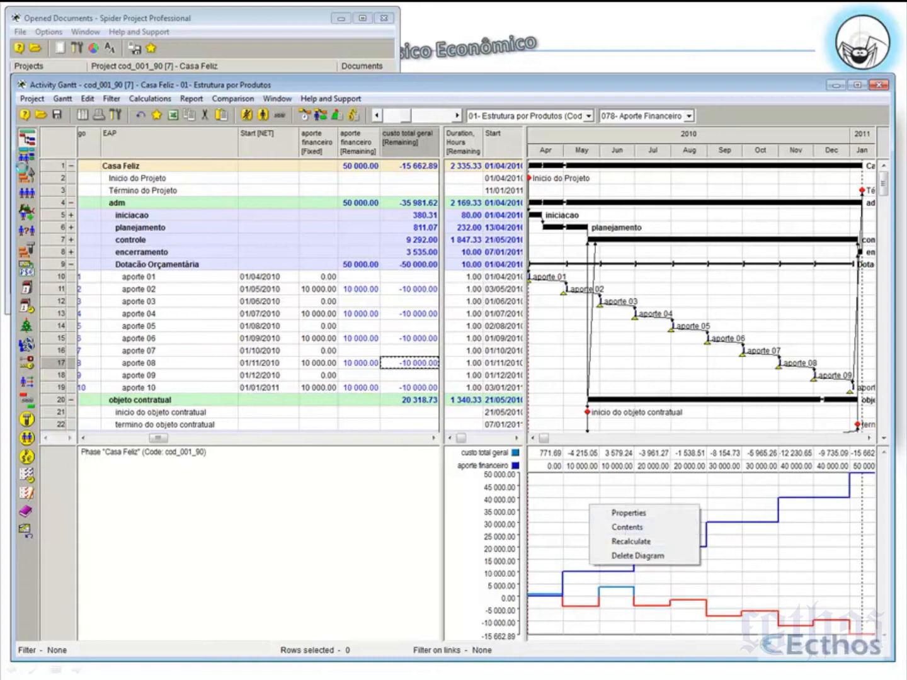
click(50, 168)
right_click(57, 170)
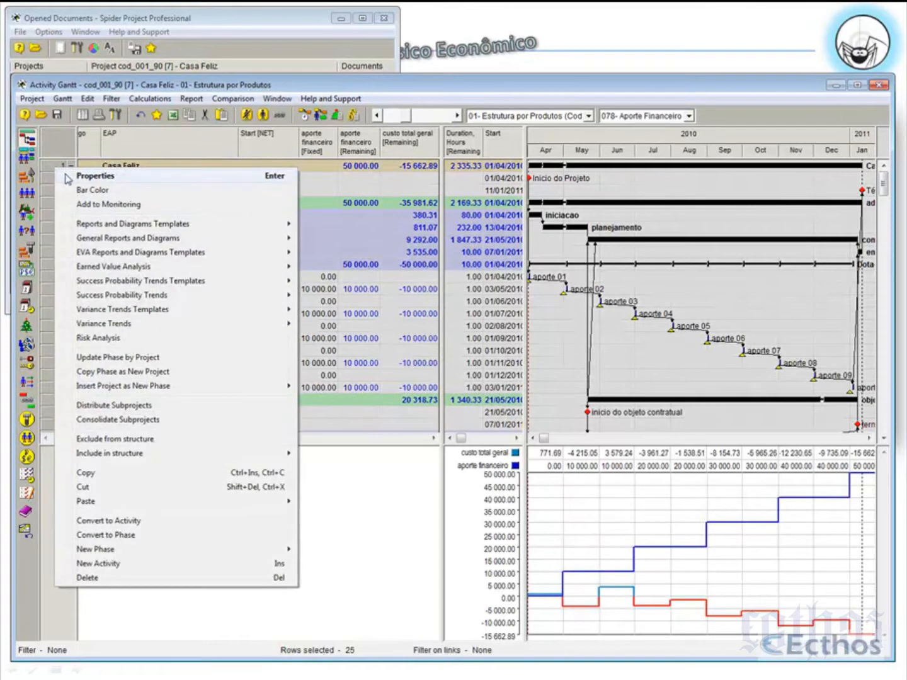
mouse_move(110, 244)
click(312, 254)
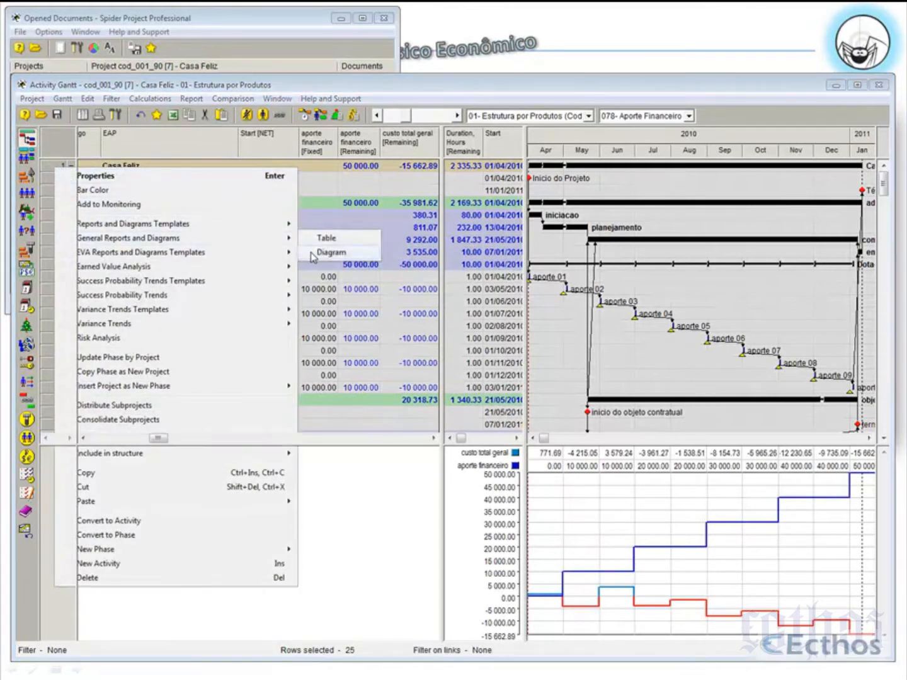
click(389, 251)
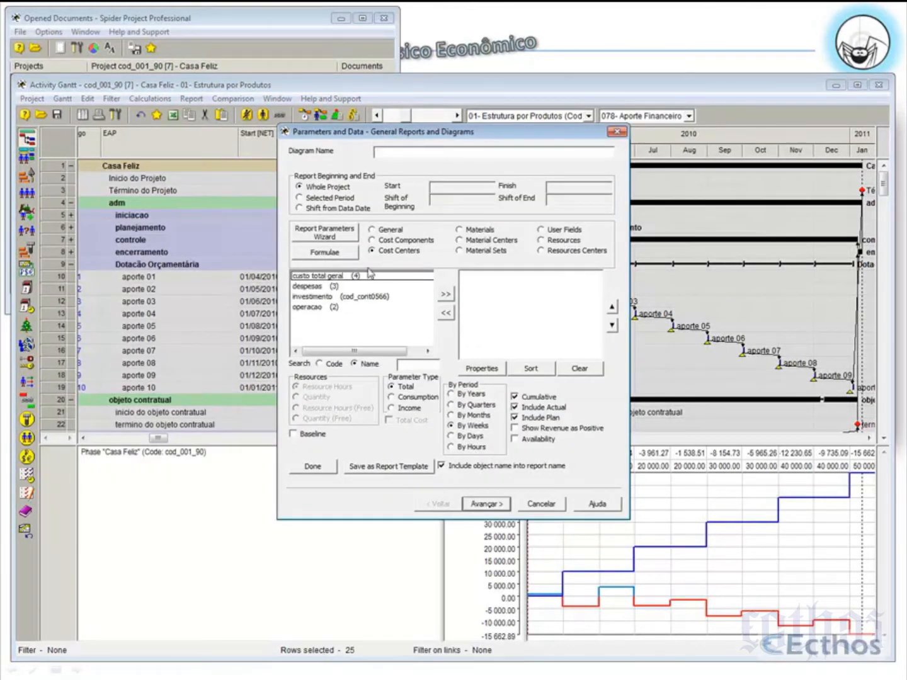
click(339, 277)
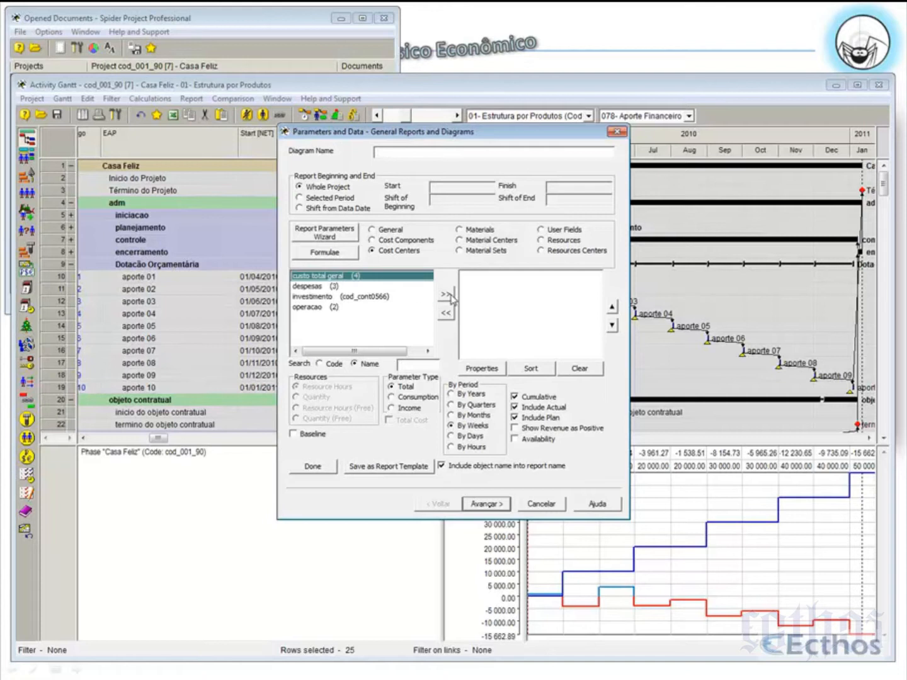
click(447, 296)
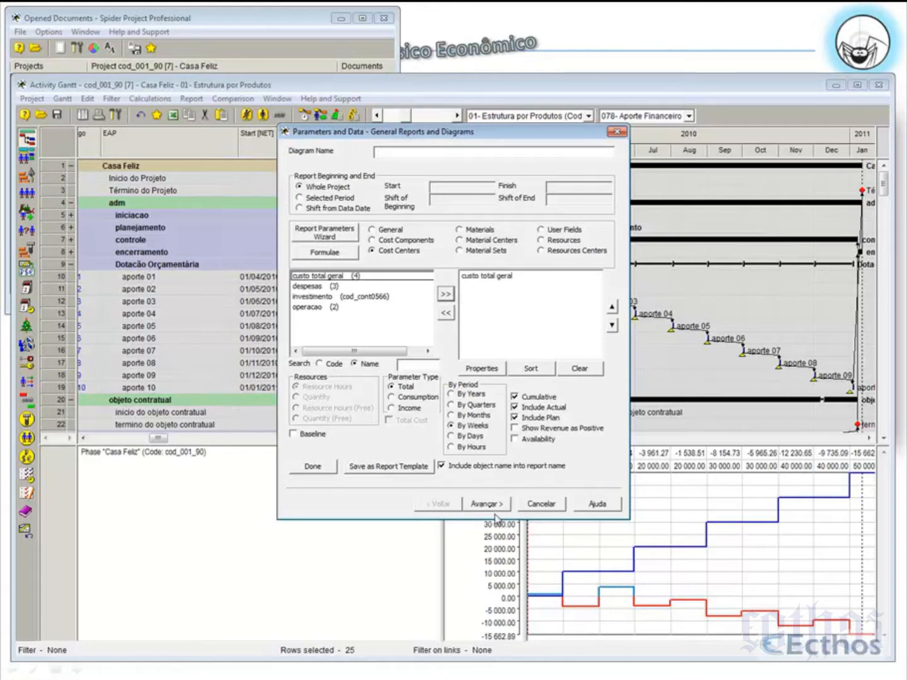
click(318, 469)
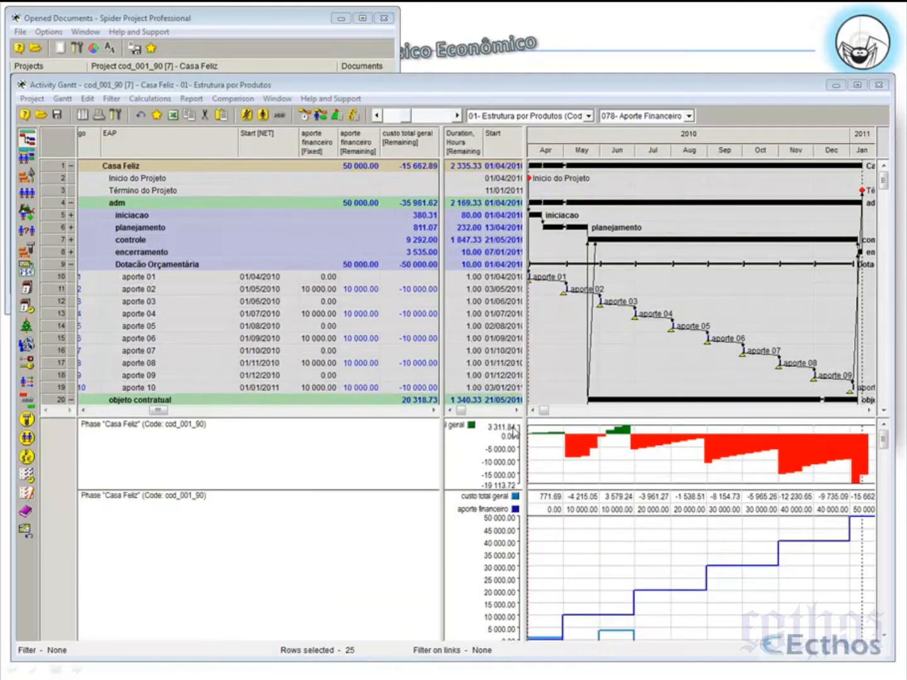
- Show revenue as positive in the weekly custo total geral diagram and color its values greater than 0 blue
right_click(558, 444)
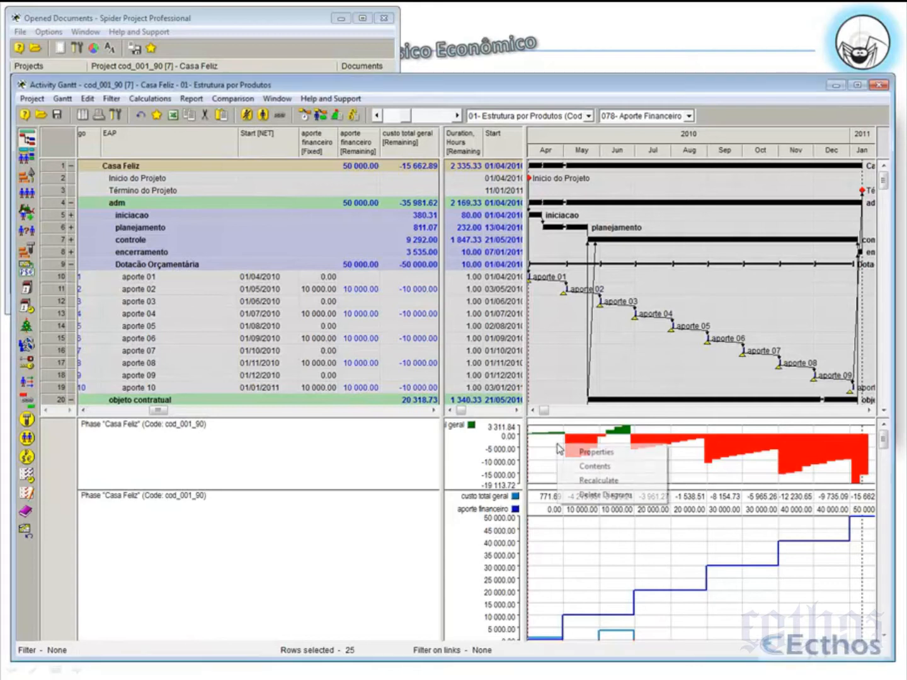
click(589, 453)
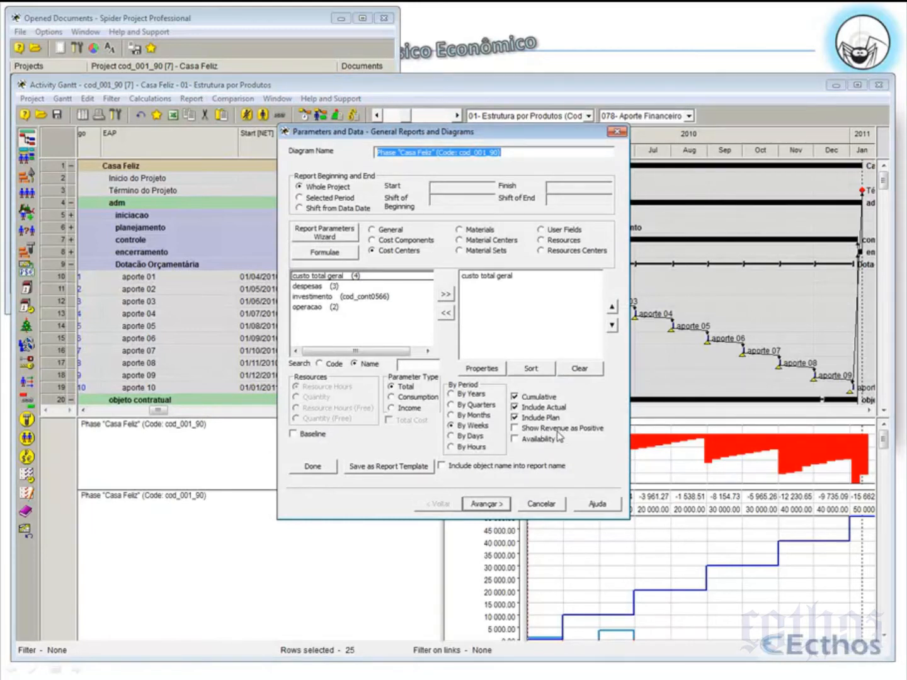
click(485, 504)
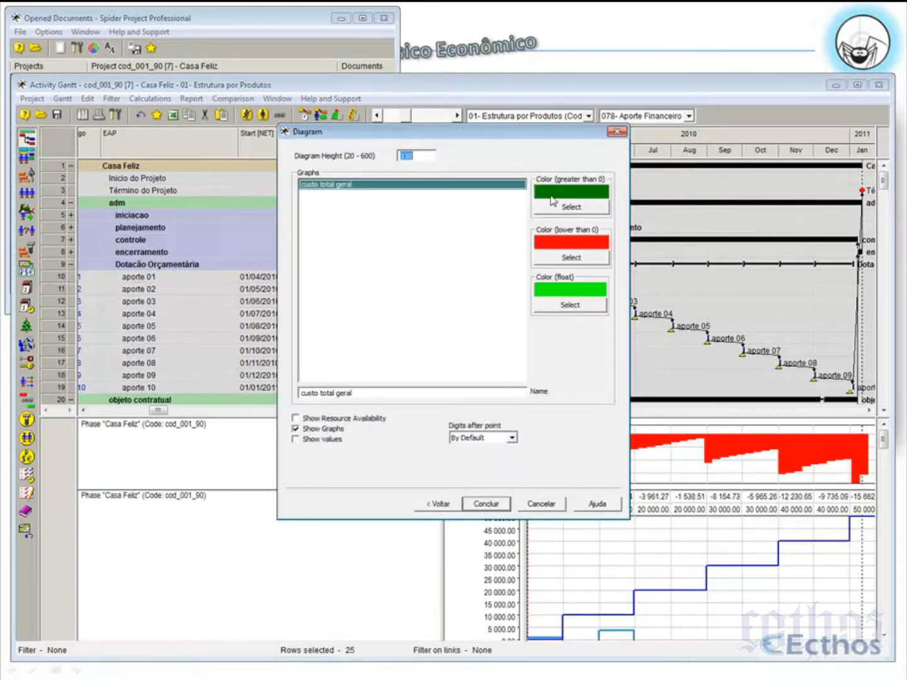
click(567, 210)
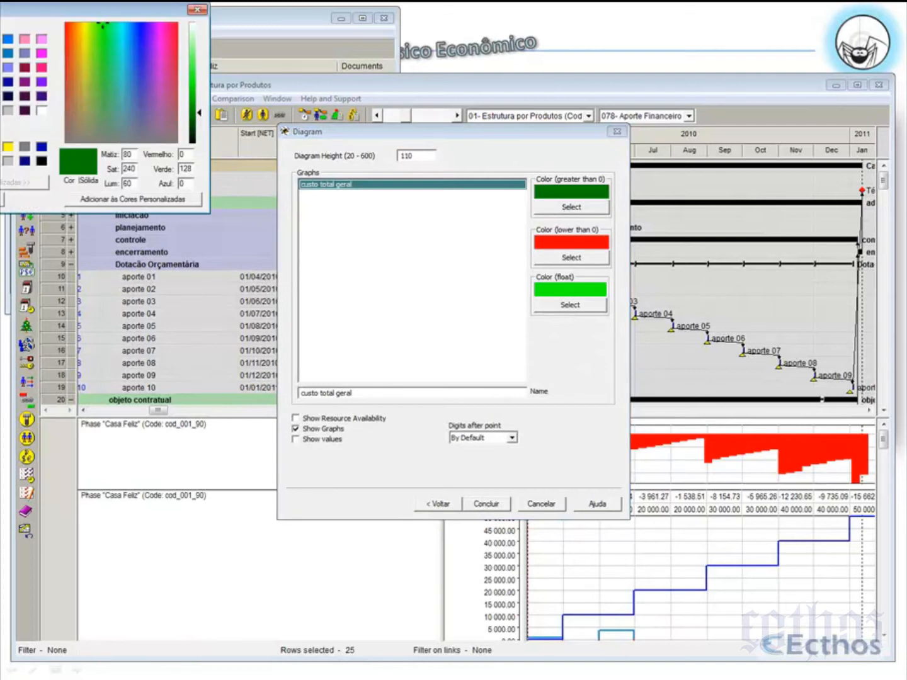
click(0, 82)
click(0, 199)
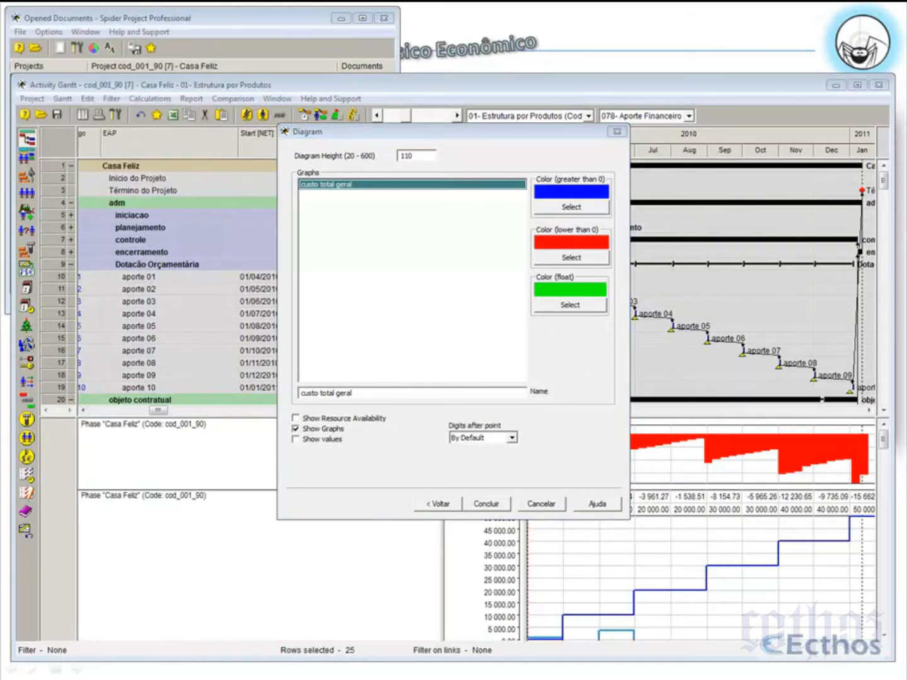
click(491, 505)
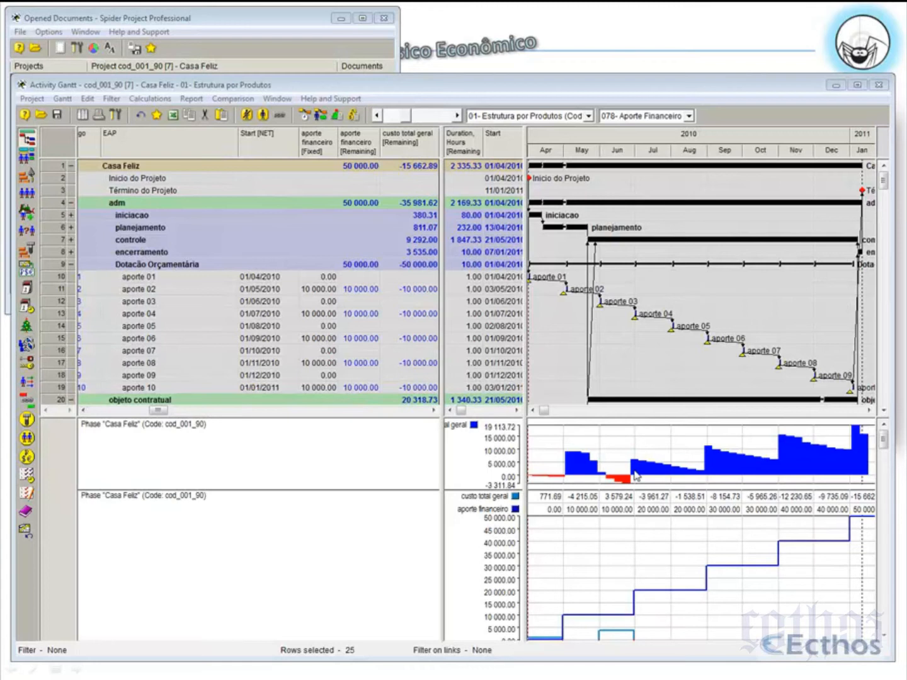
- Enlarge the diagram area and examine the aporte financeiro and custo total geral columns, including the fixed contributions of aporte 02, 04 and 06
click(633, 423)
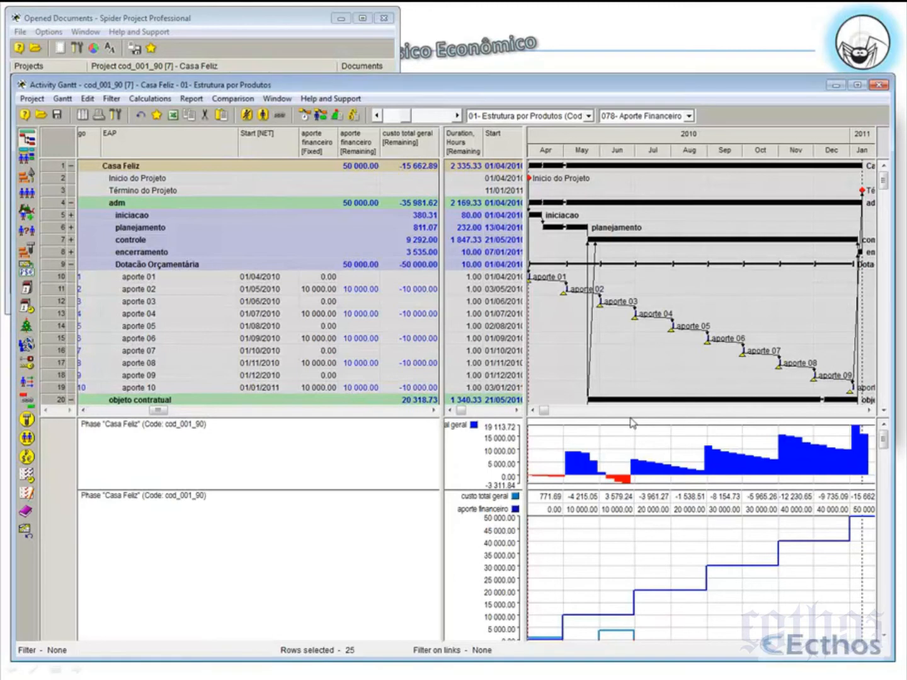
drag(632, 419, 631, 376)
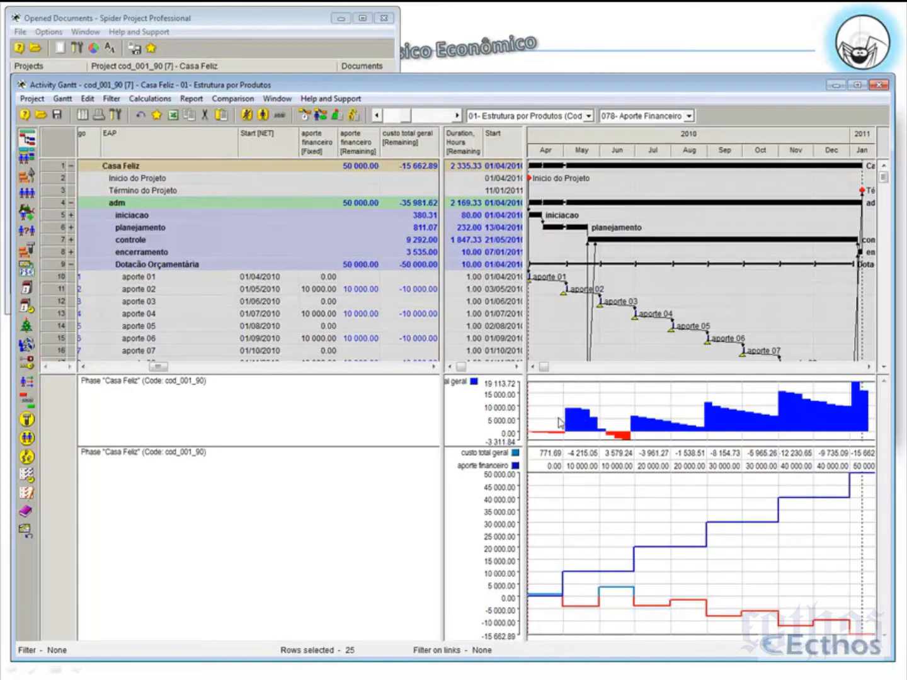
click(364, 151)
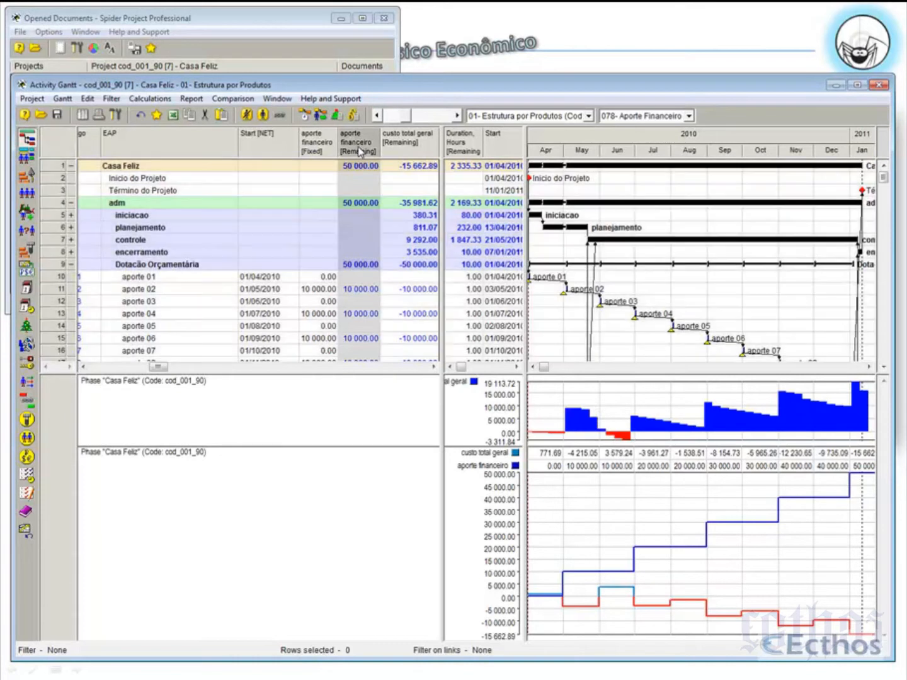
click(398, 140)
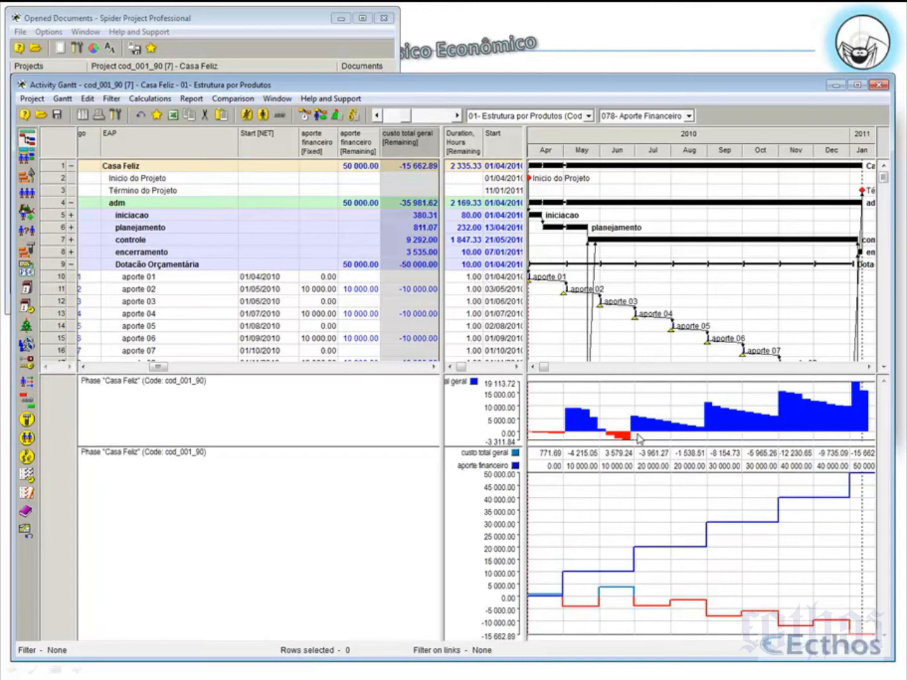
click(308, 291)
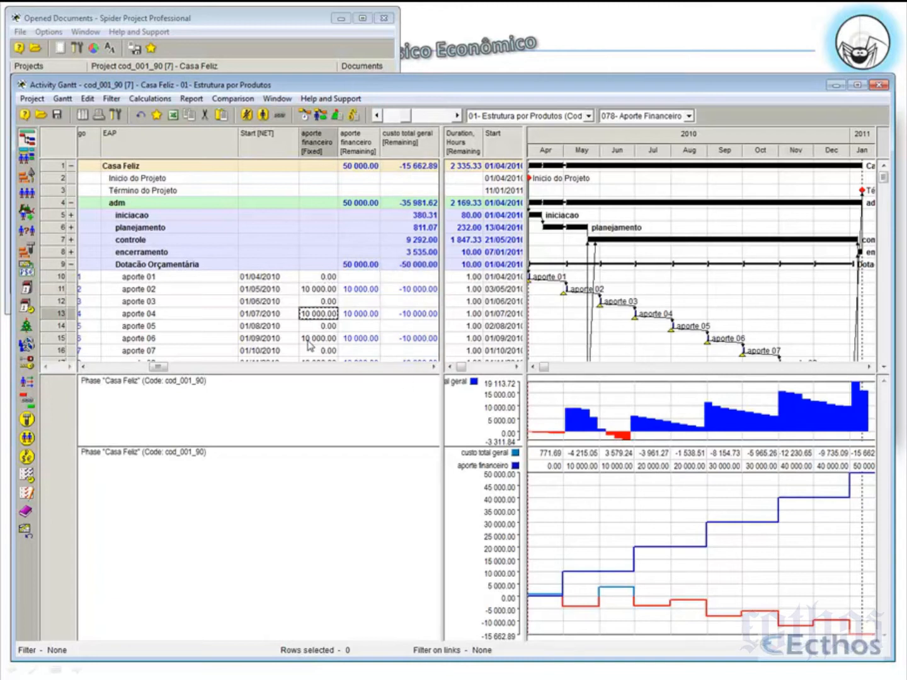
click(315, 317)
click(316, 340)
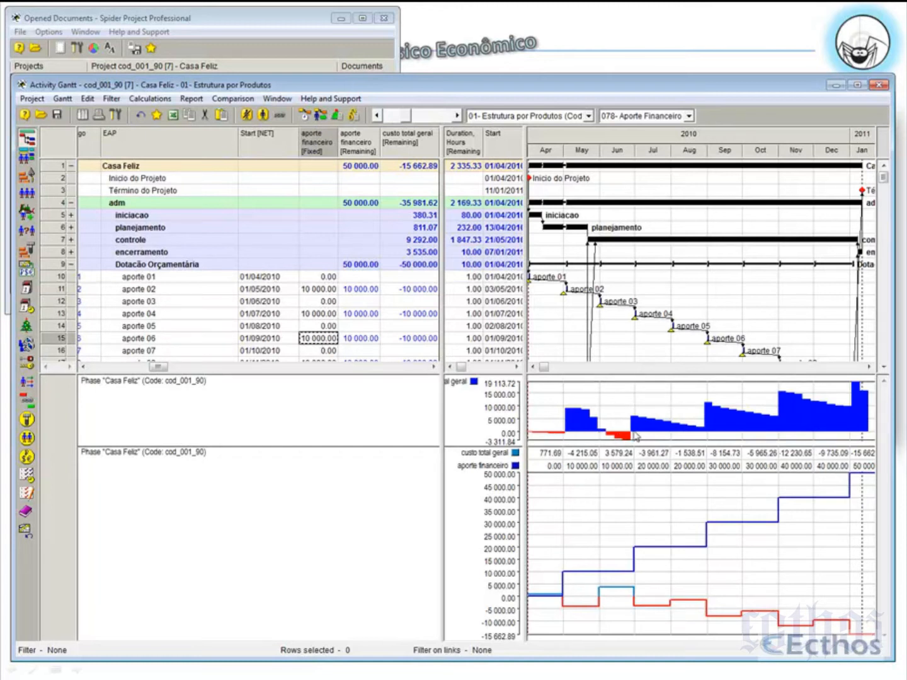
- Set the project's baseline to cod_001_90 version 7 and compare the current schedule with that baseline
click(33, 100)
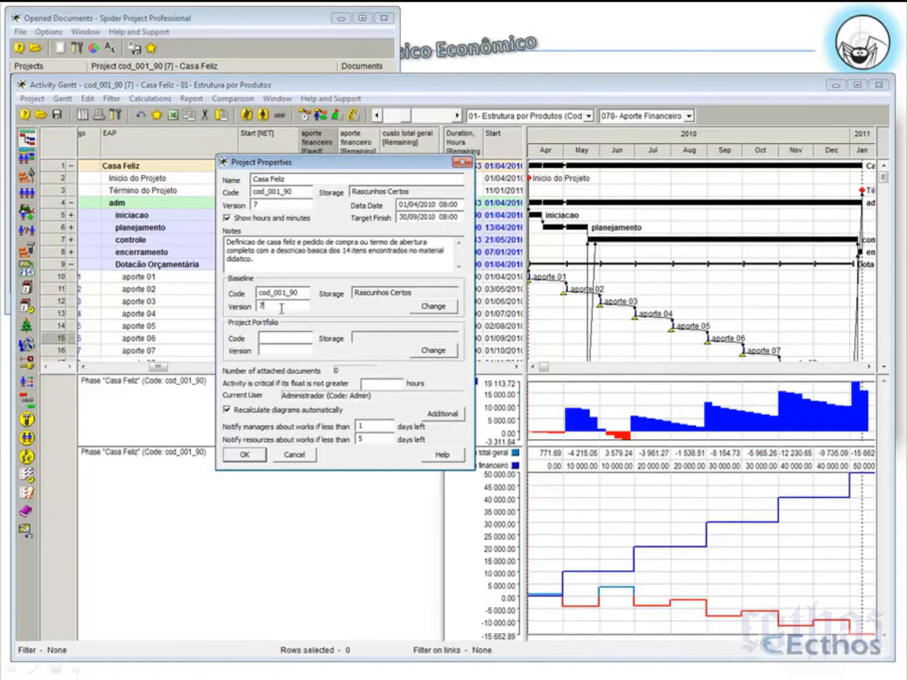
click(250, 458)
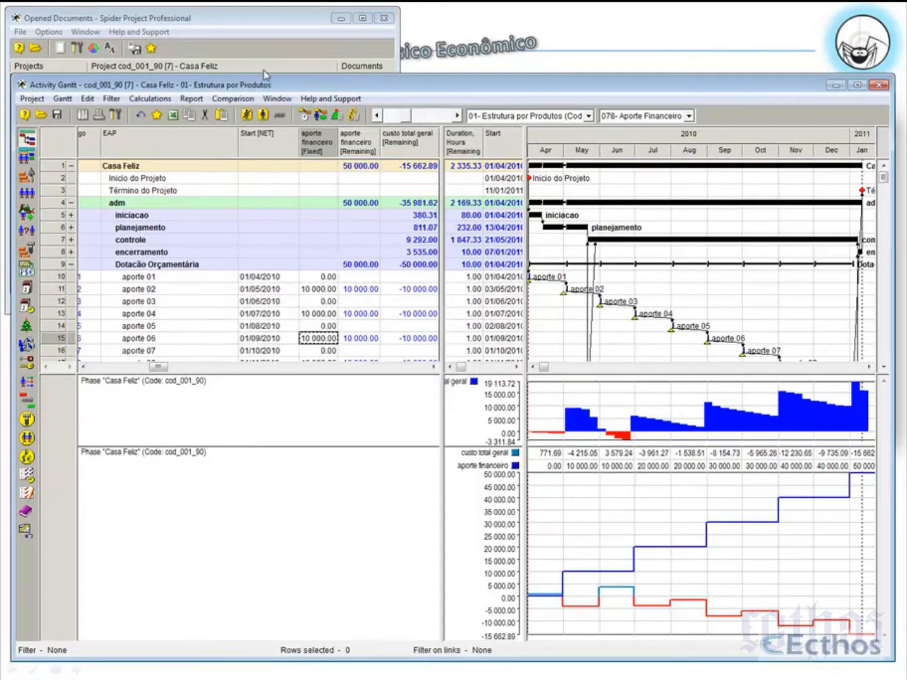
click(232, 99)
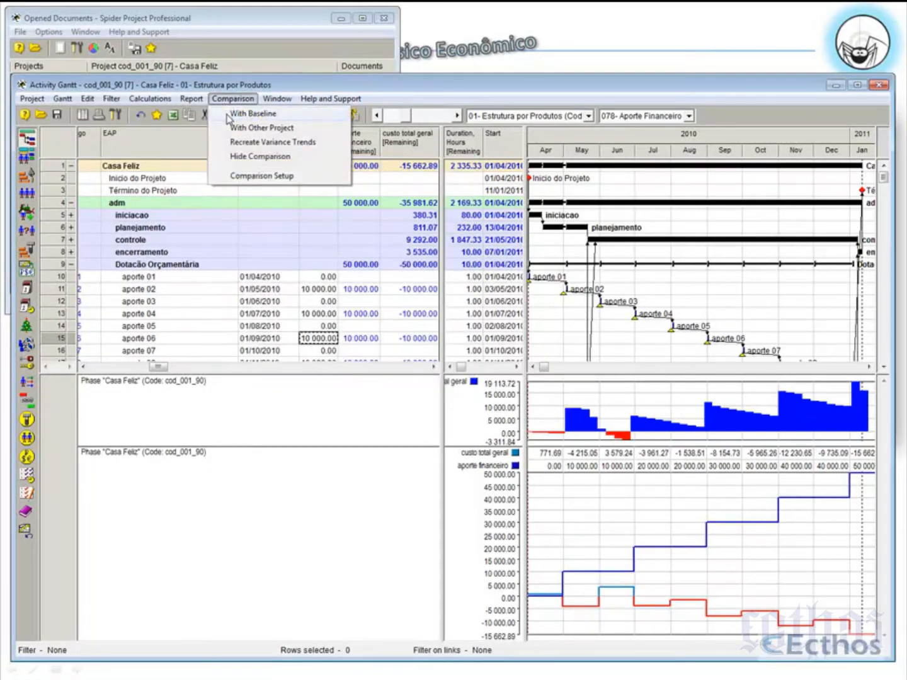
click(261, 176)
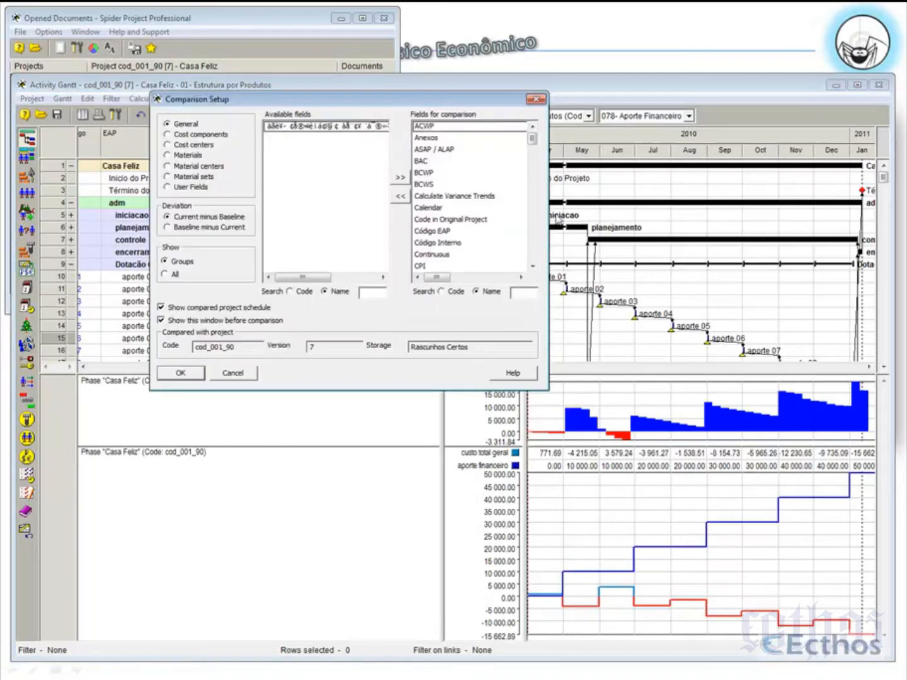
click(180, 373)
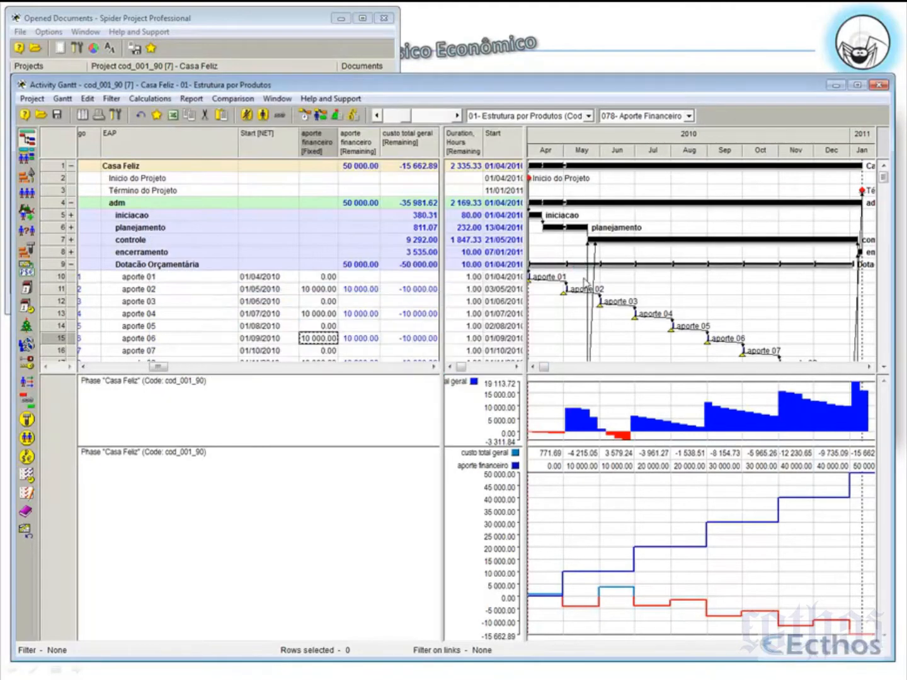
- Collapse Dotacão Orçamentária and level the schedule with the Standard method constrained by cost centers, declining further warnings and closing the scheduling report
click(71, 265)
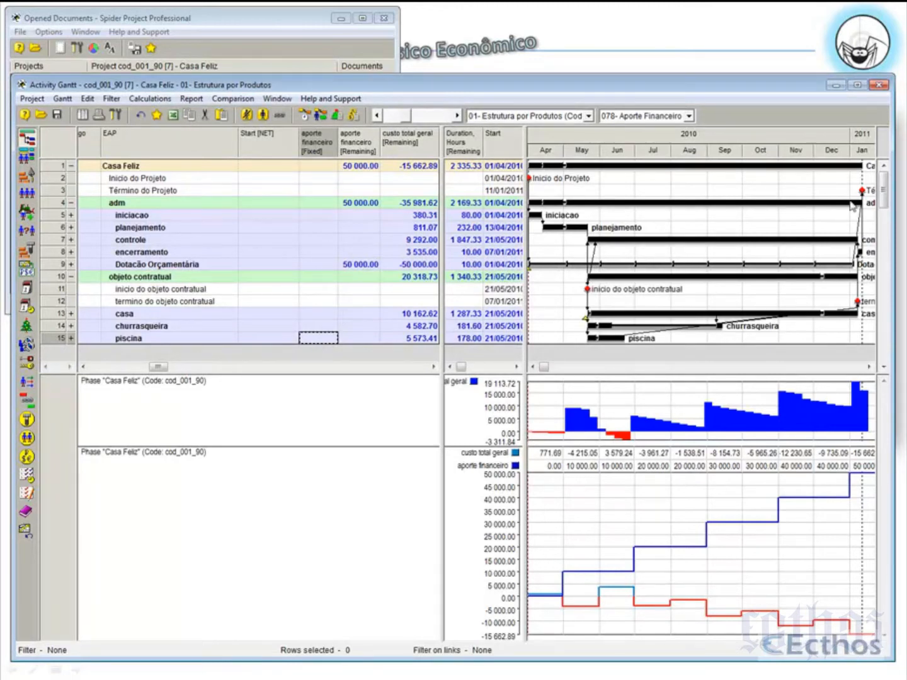
click(859, 154)
click(321, 115)
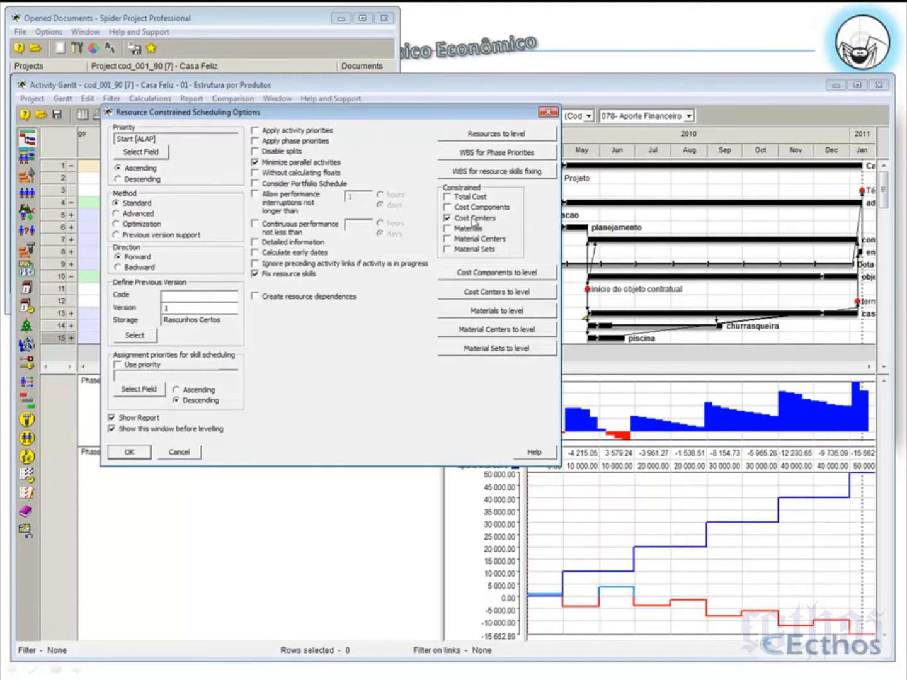
click(482, 292)
click(509, 243)
click(311, 353)
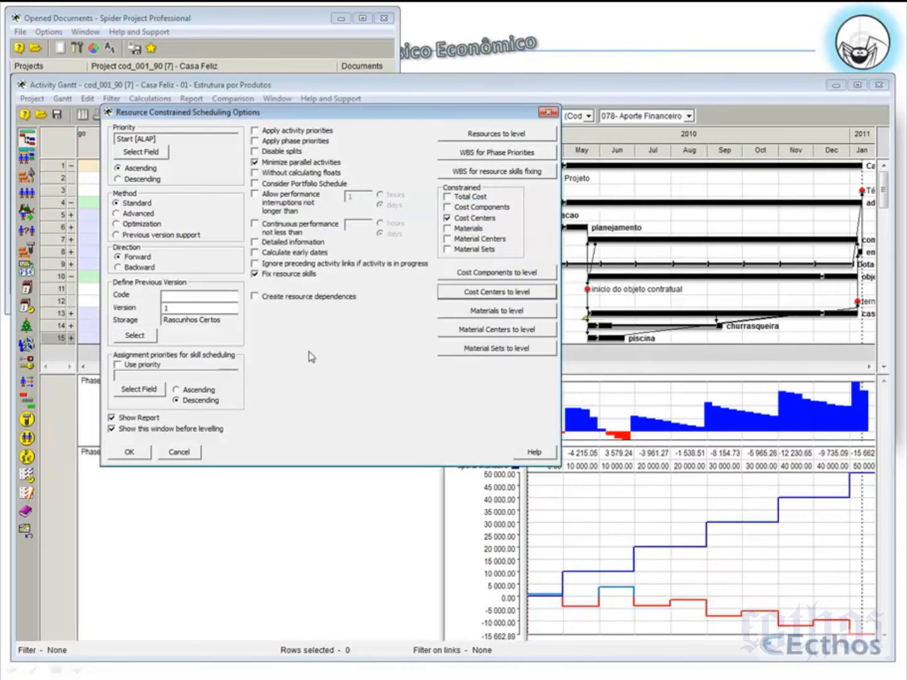
click(129, 453)
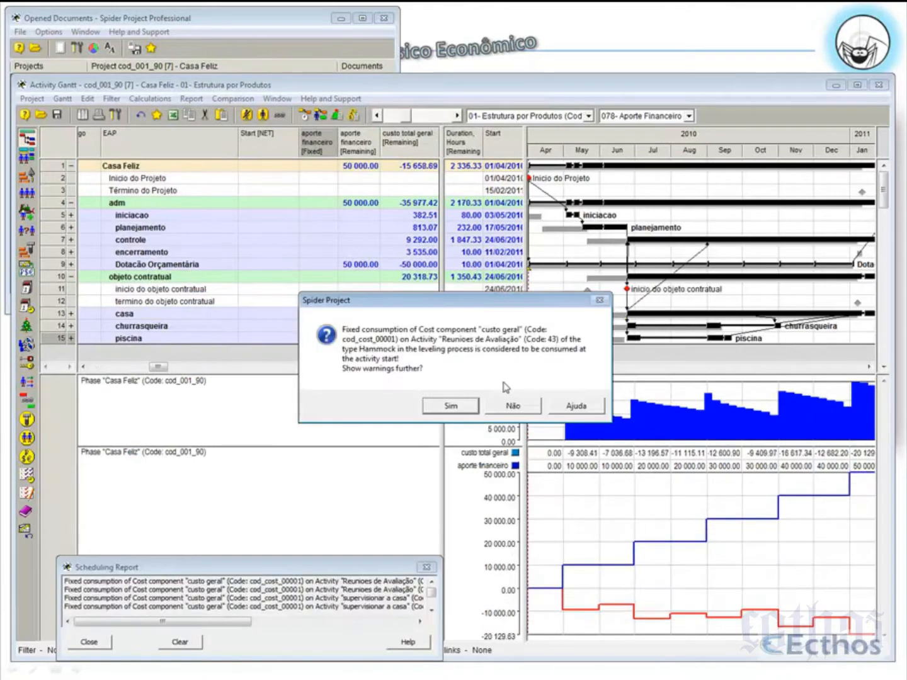
click(513, 405)
click(422, 566)
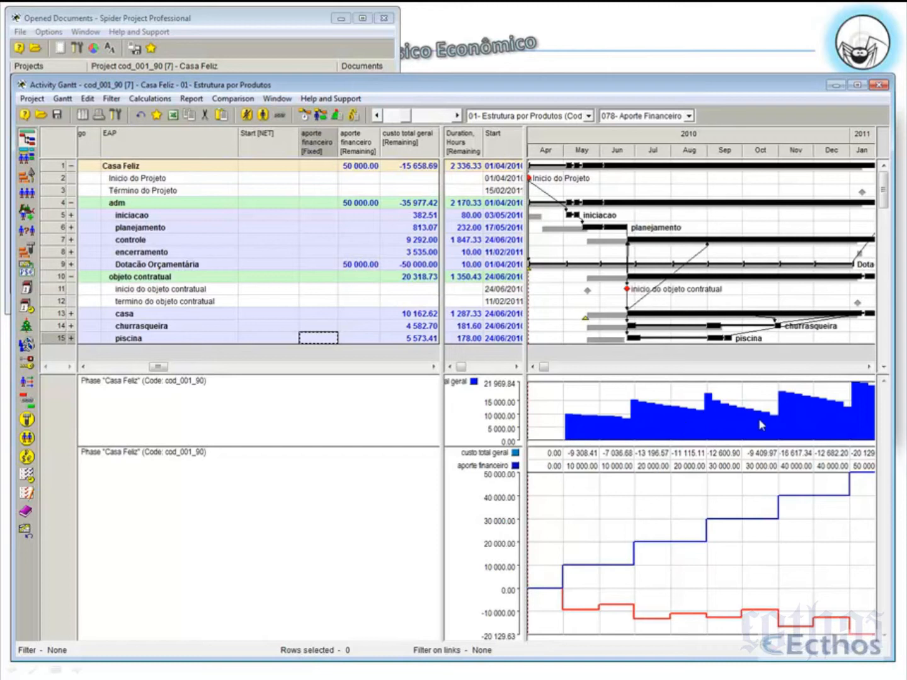
- Fit the timescale to the whole project, expand its phases, and examine how the leveled activities compare with the baseline bars
right_click(788, 158)
click(796, 162)
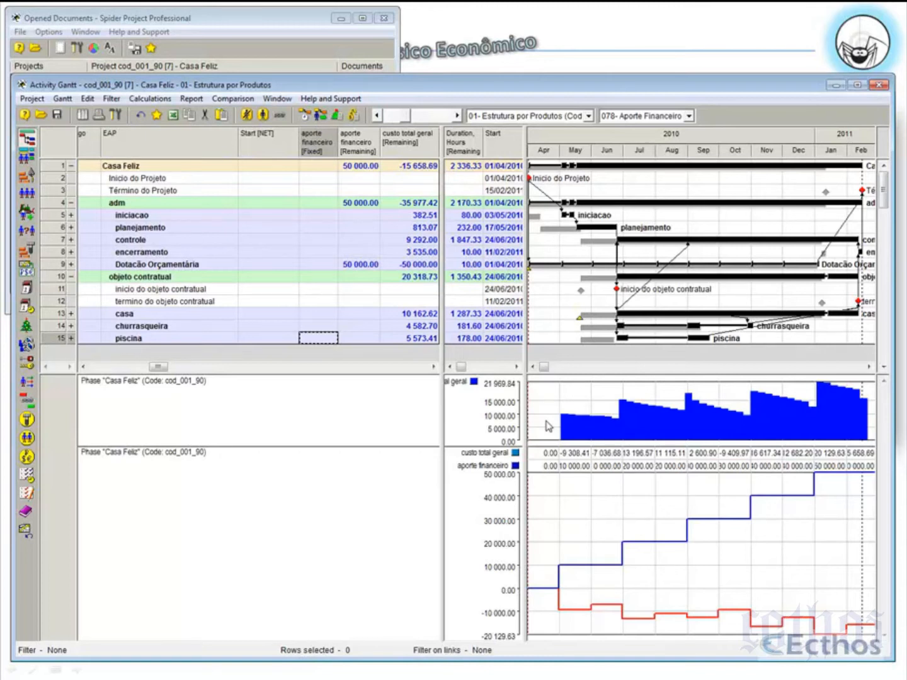
click(71, 314)
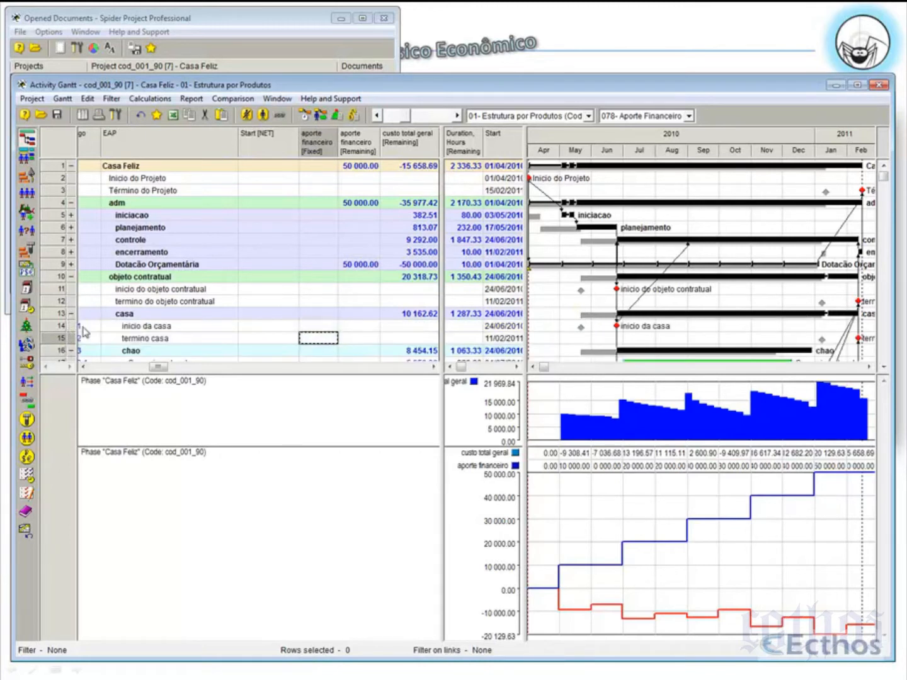
click(114, 337)
scroll(115, 338, down, 4)
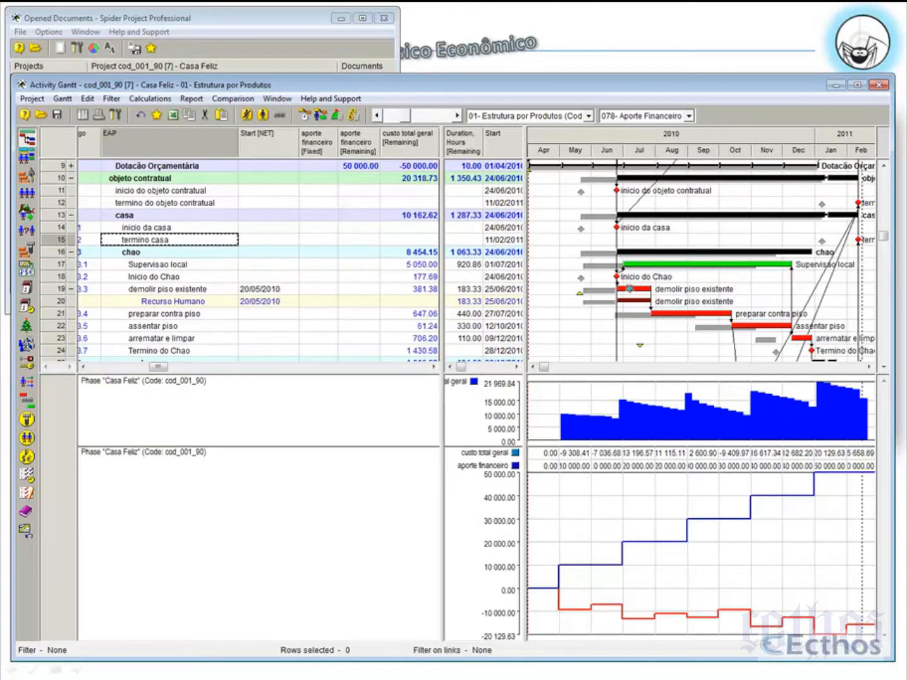
click(246, 116)
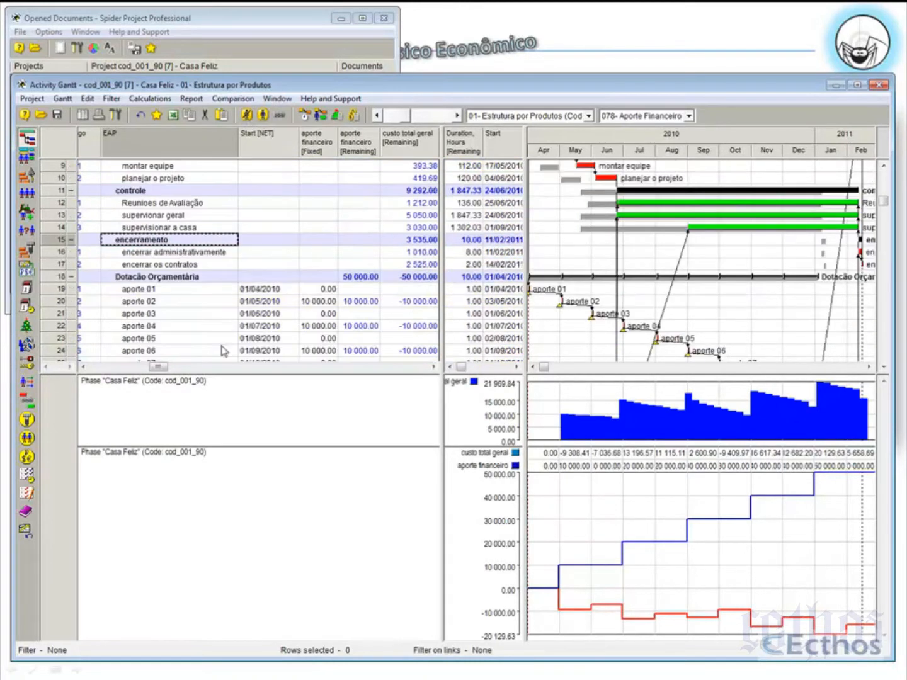
click(174, 339)
scroll(174, 338, down, 4)
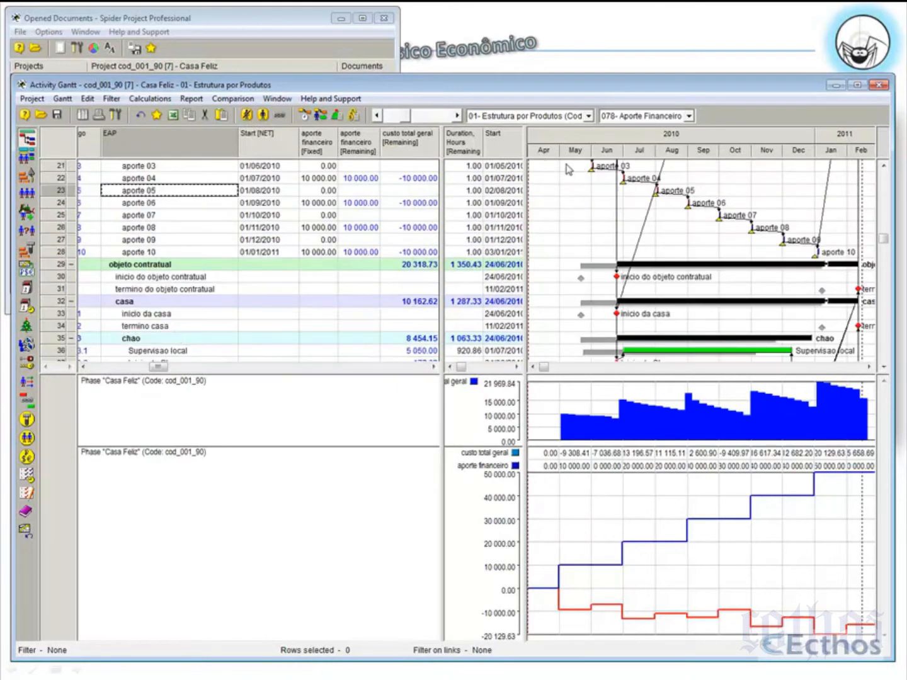
scroll(626, 332, up, 7)
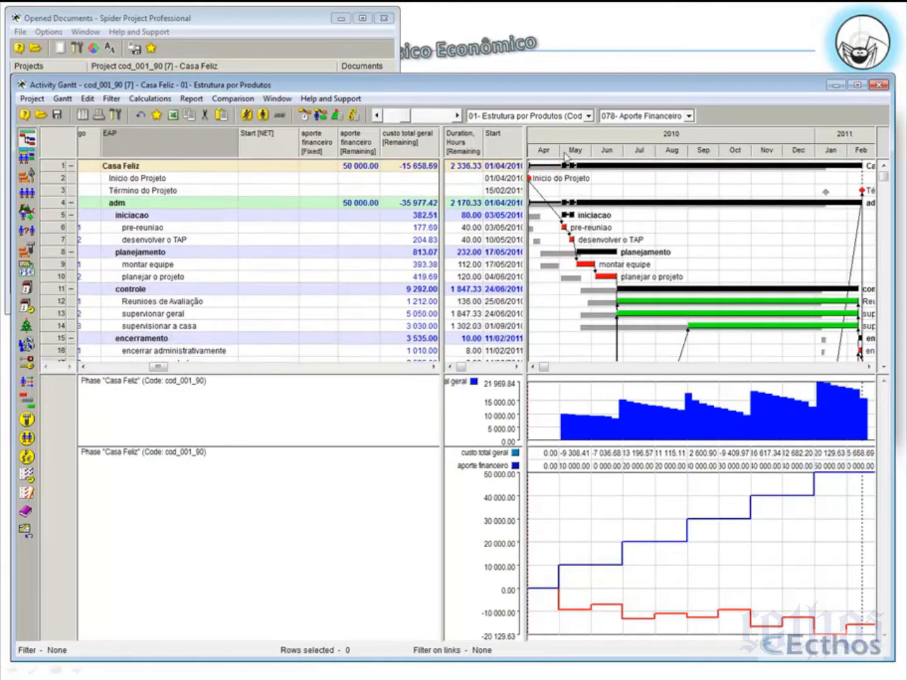
scroll(580, 189, down, 8)
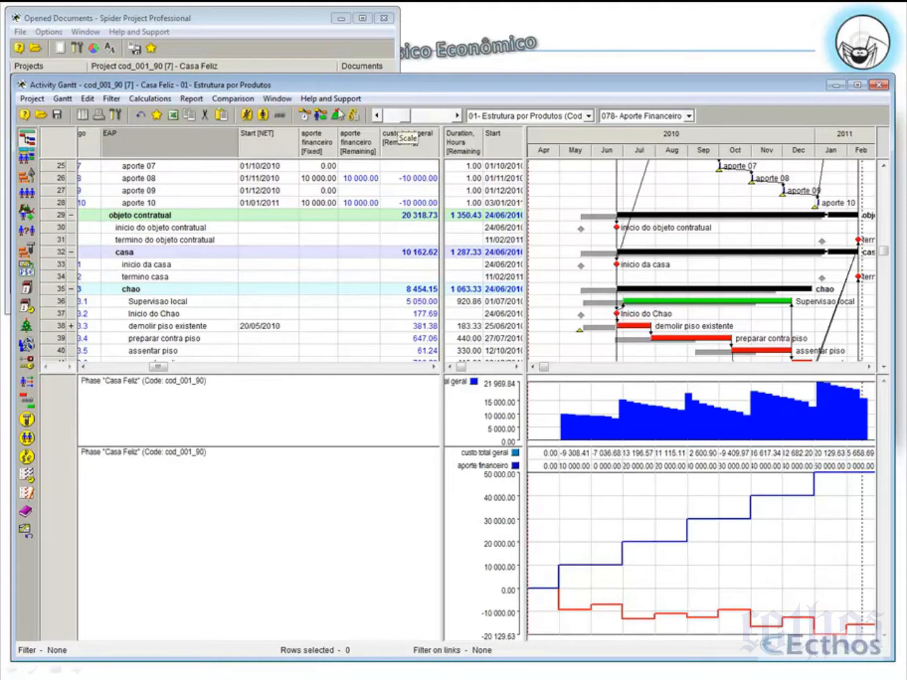
- Reschedule the project forward without cost constraints, collapse objeto contratual, and review the aporte start dates and controle costs
click(304, 116)
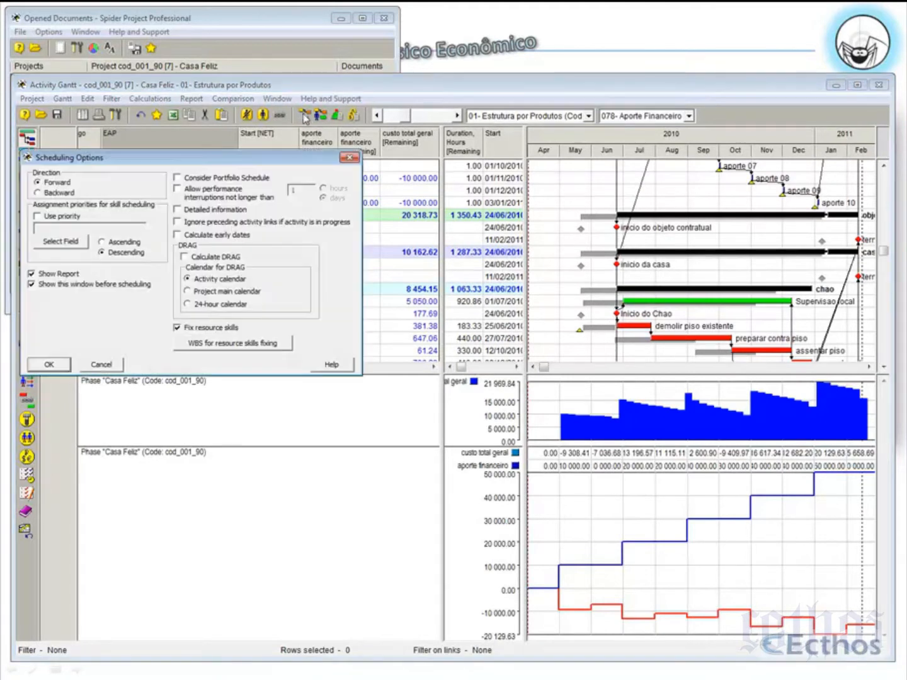
click(55, 365)
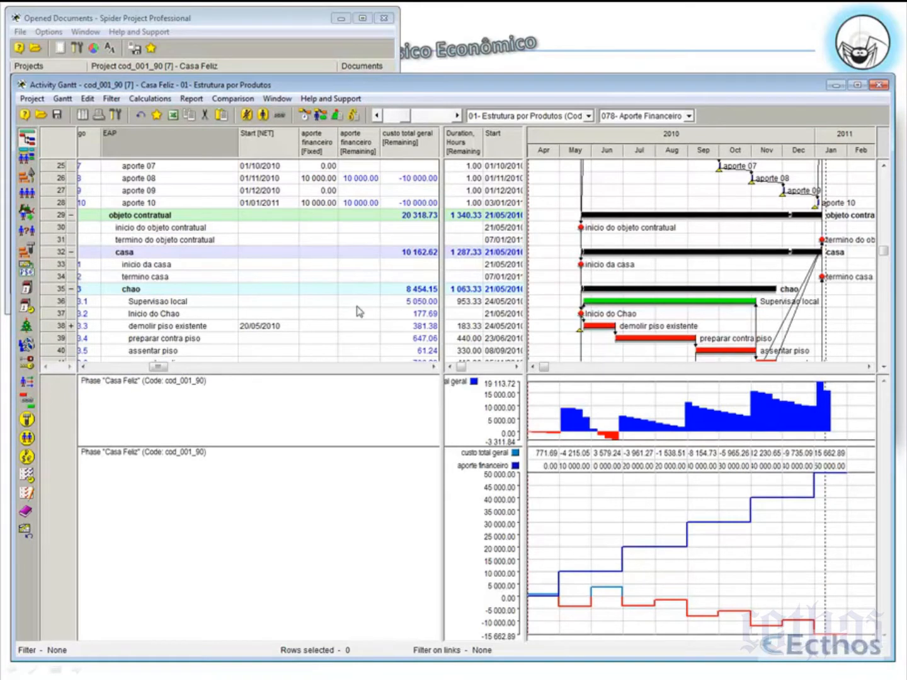
click(71, 216)
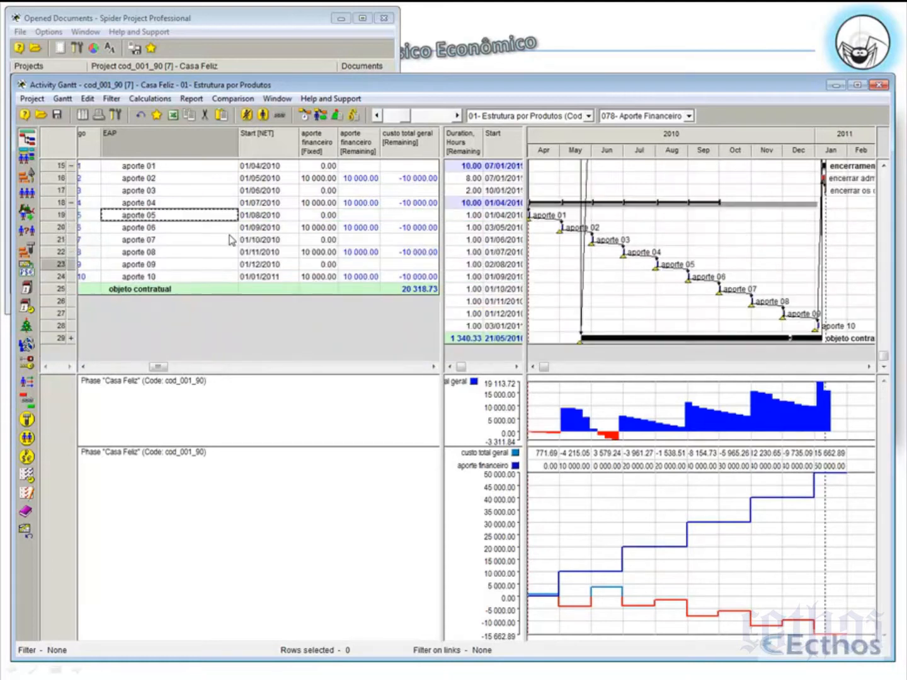
scroll(230, 240, up, 2)
click(229, 265)
click(257, 278)
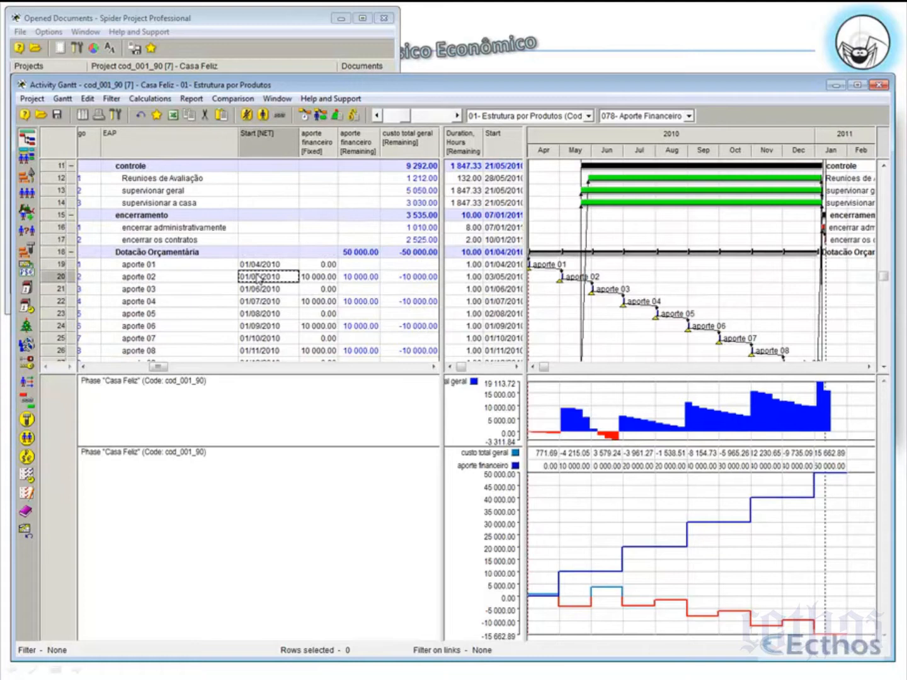
click(408, 202)
scroll(412, 205, up, 5)
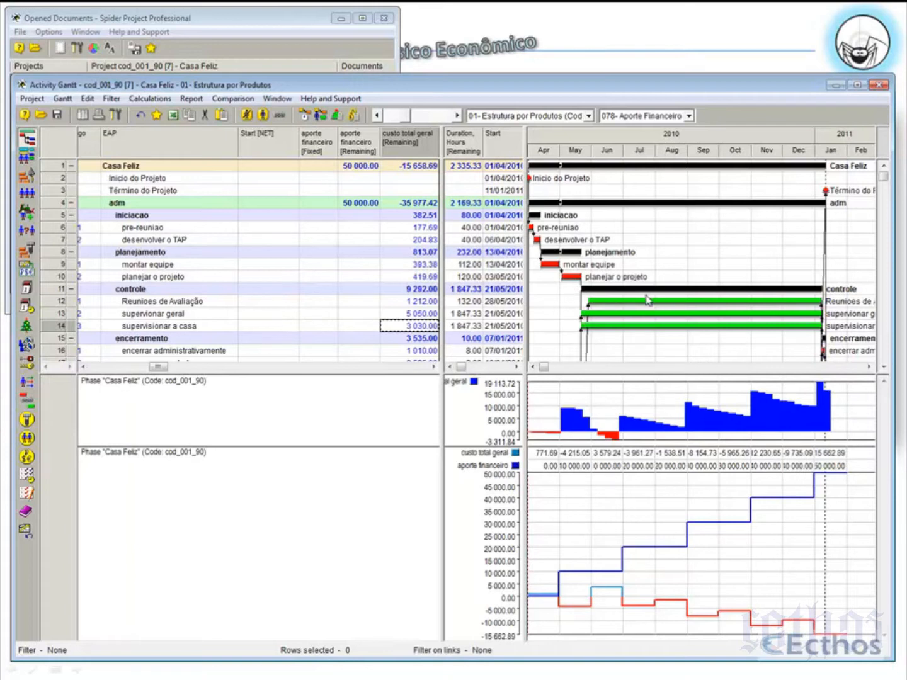
- Level the schedule under the cost center constraint with the Optimization method, declining further warnings and closing the report
click(320, 116)
click(116, 225)
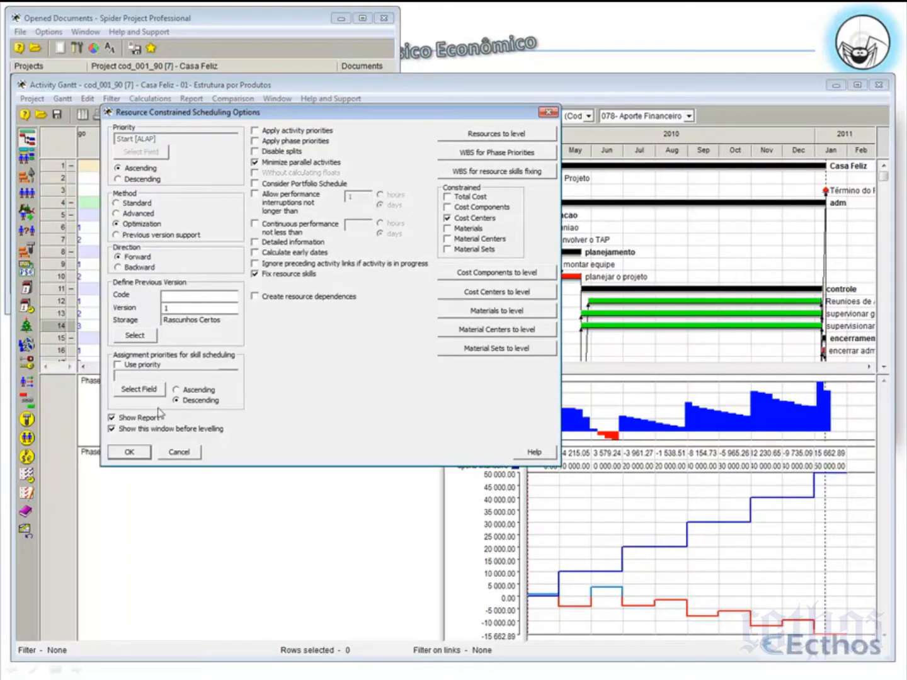
click(139, 453)
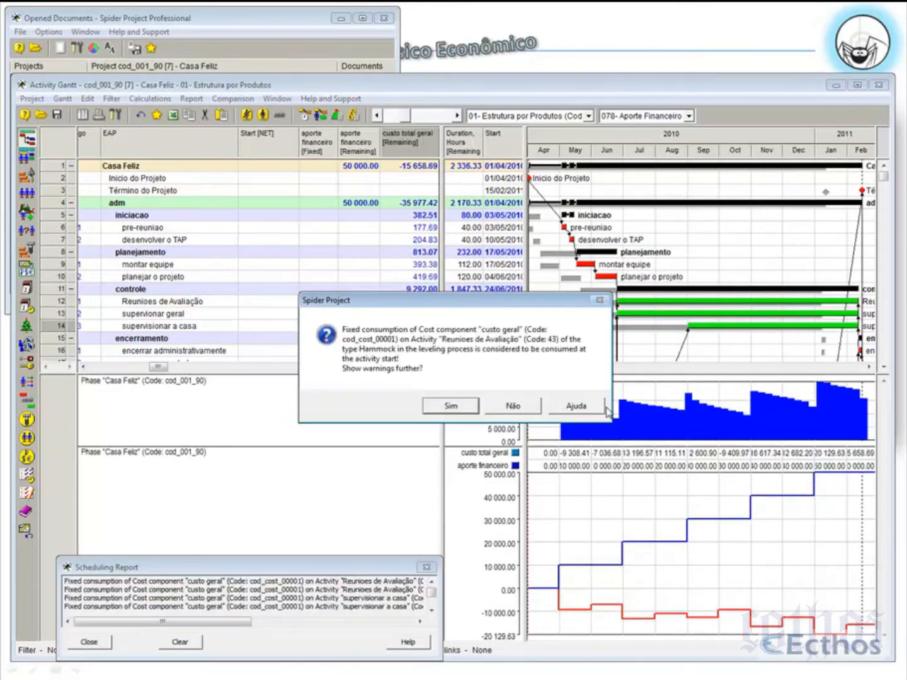
click(513, 408)
click(428, 568)
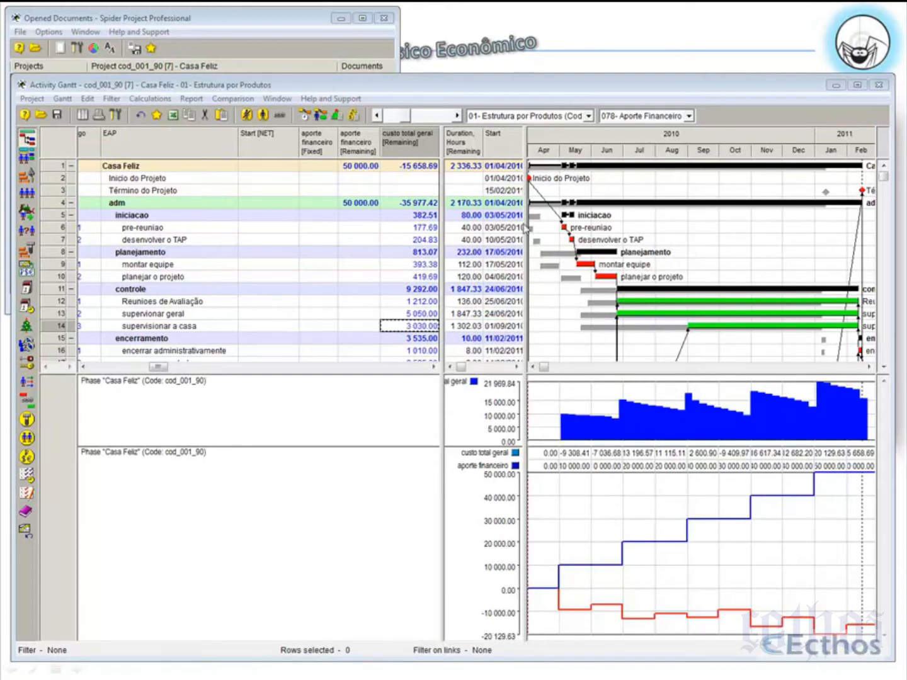
- Reveal the Finish column in the Gantt table and recalculate the forward schedule without cost constraints
drag(524, 228, 595, 228)
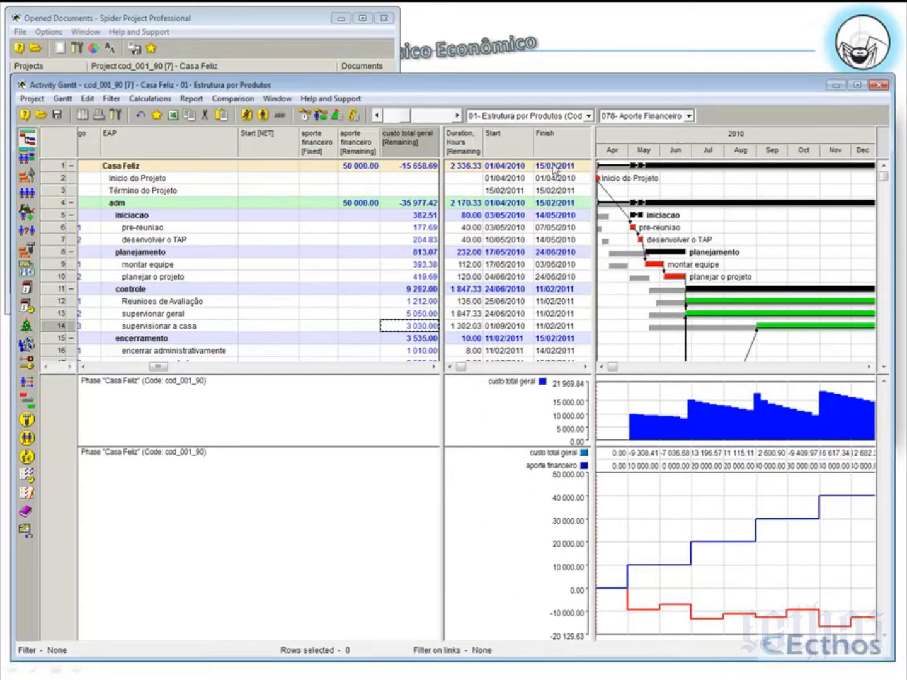
click(353, 116)
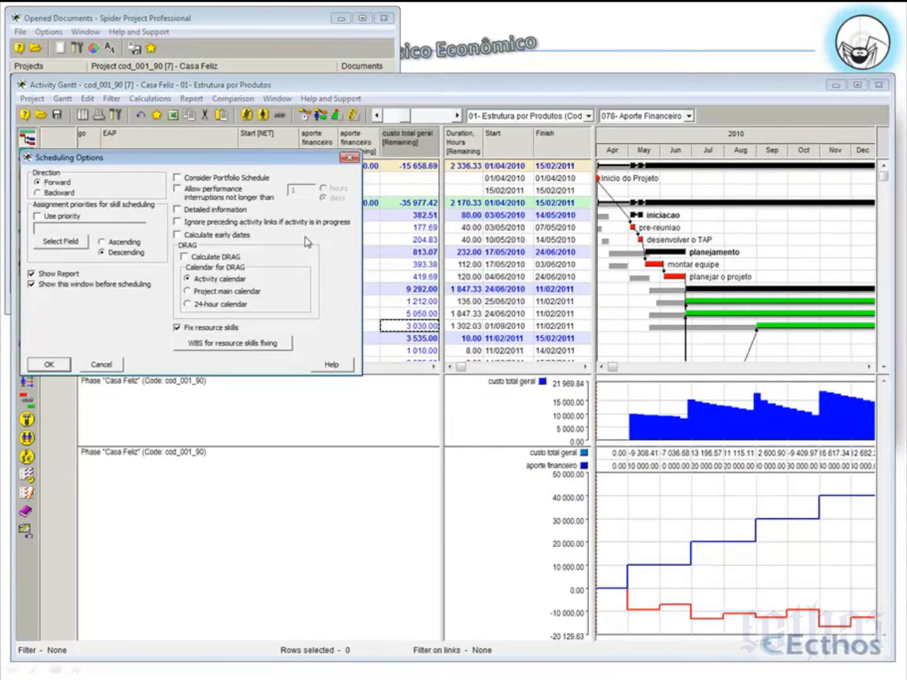
click(57, 368)
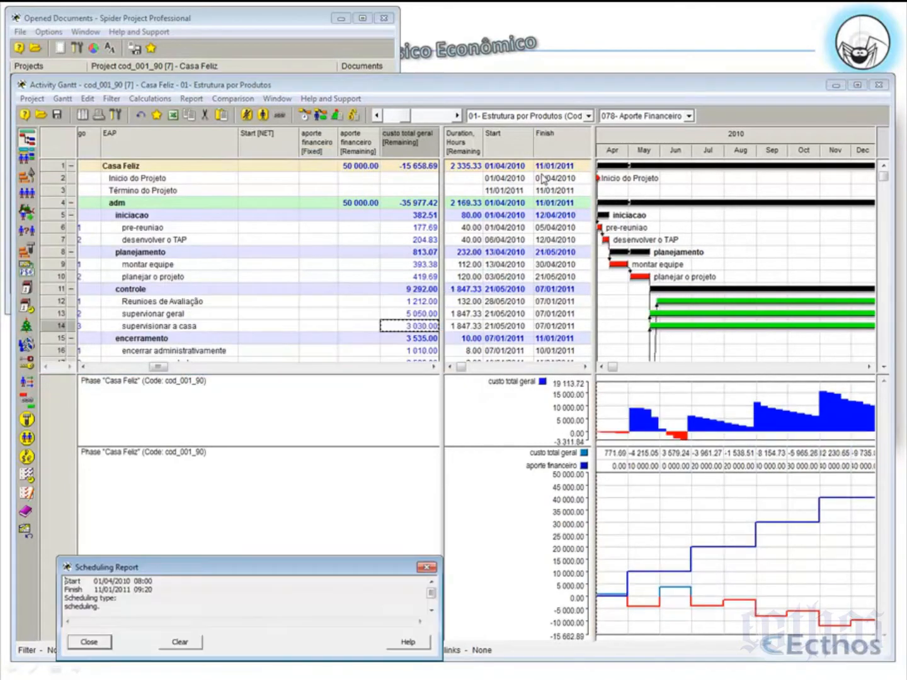
click(429, 568)
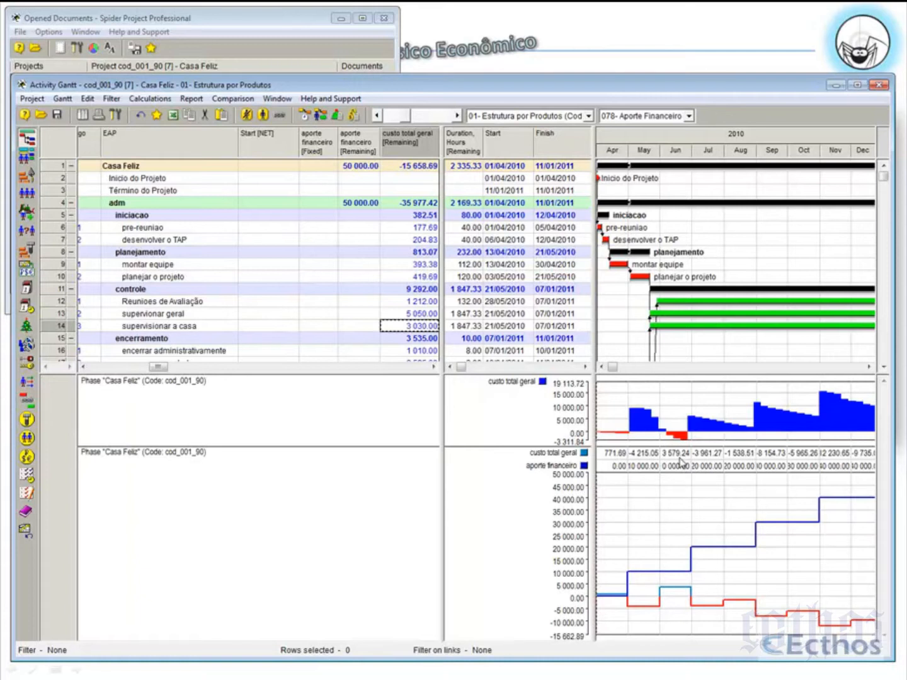
- Collapse the iniciacao, planejamento, controle and encerramento phases and select the fixed aporte financeiro of aporte 02
click(366, 278)
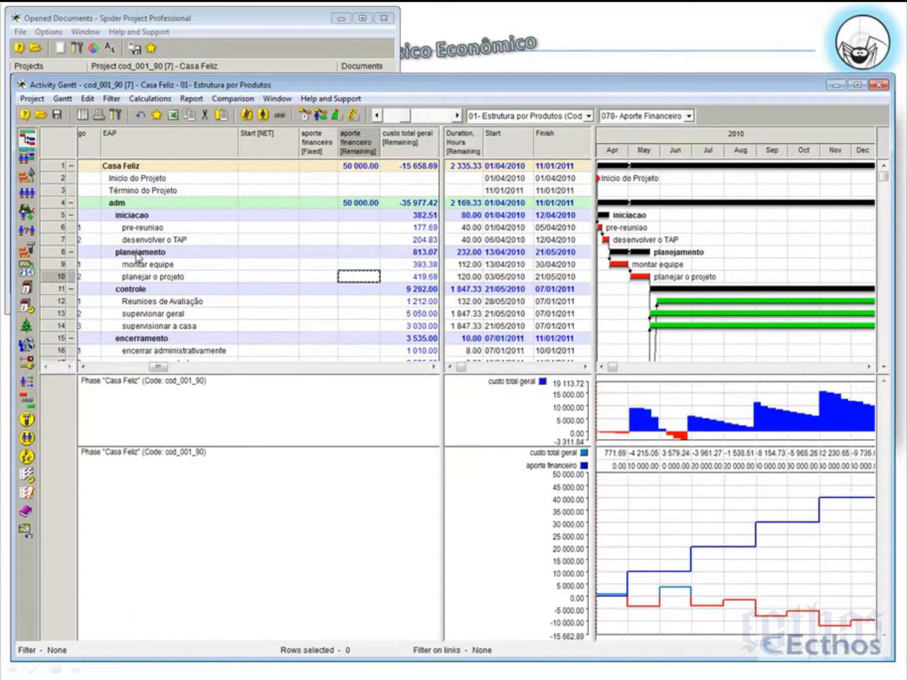
click(71, 215)
click(71, 228)
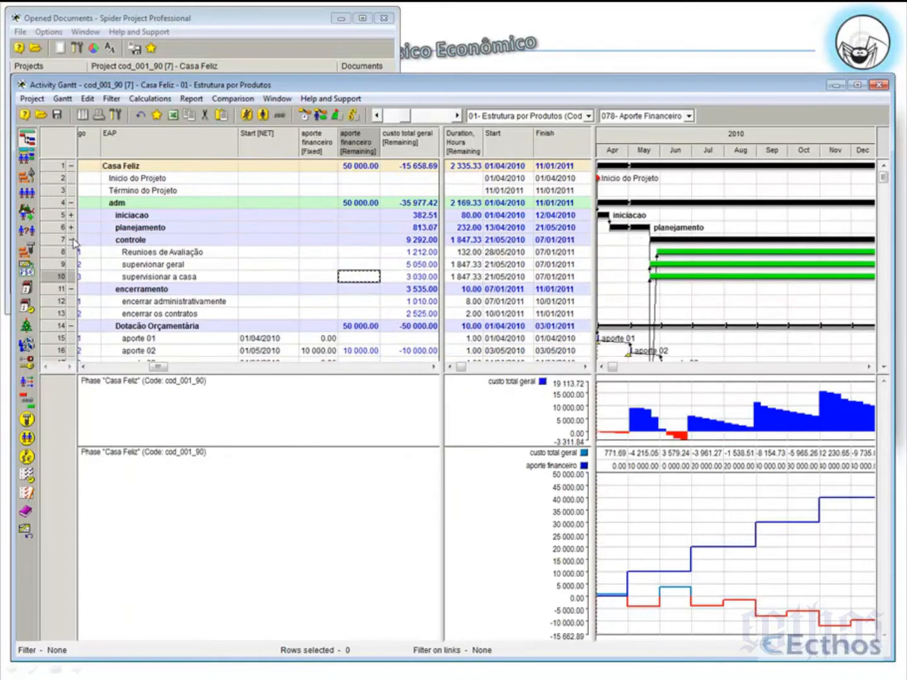
click(72, 240)
click(71, 253)
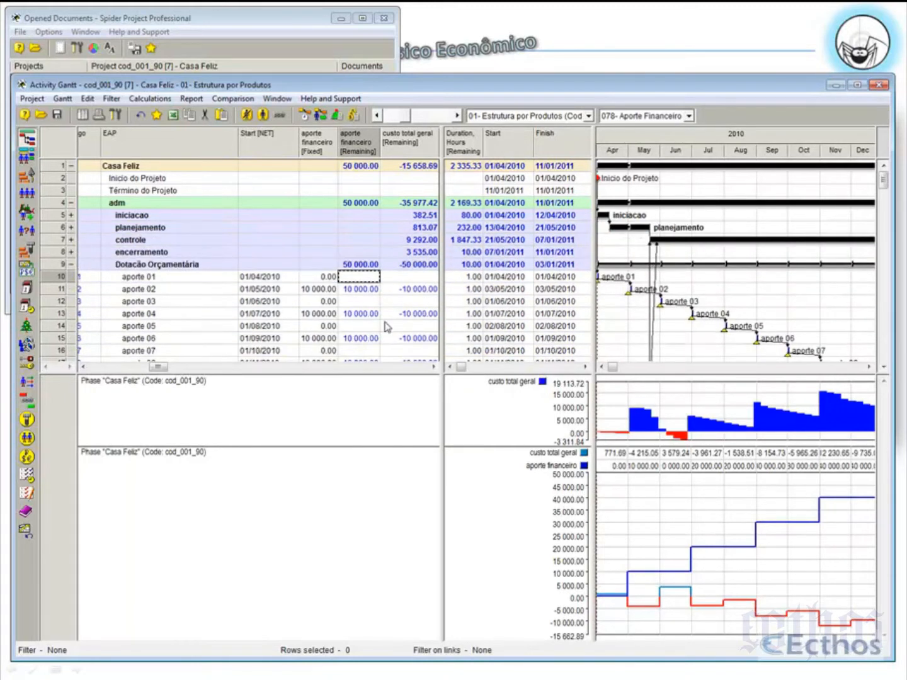
click(314, 291)
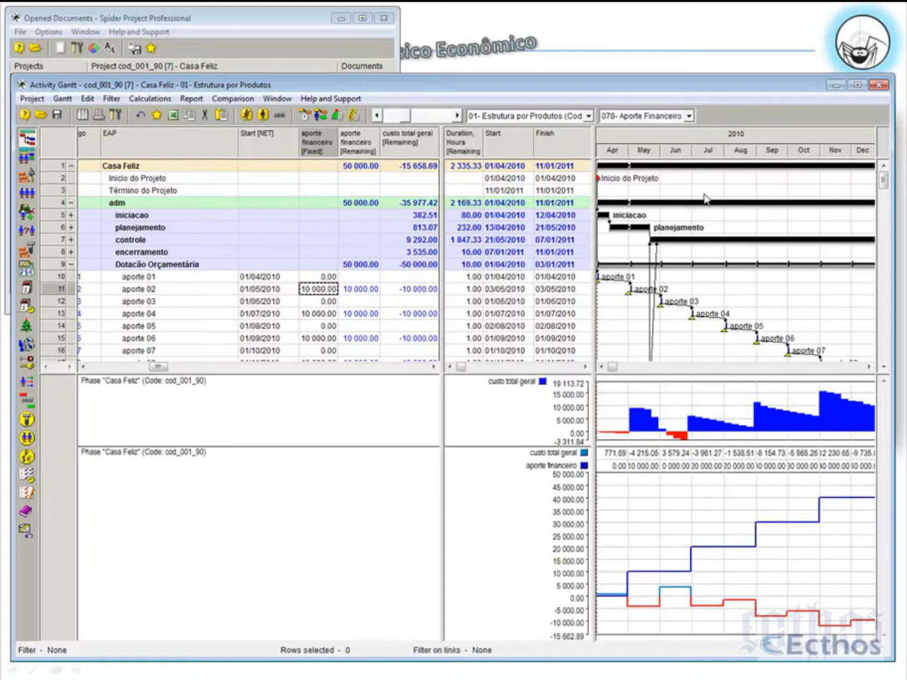
- Reapply Optimization leveling constrained by cost centers, declining further warnings, and check the finish date of Casa Feliz
click(320, 116)
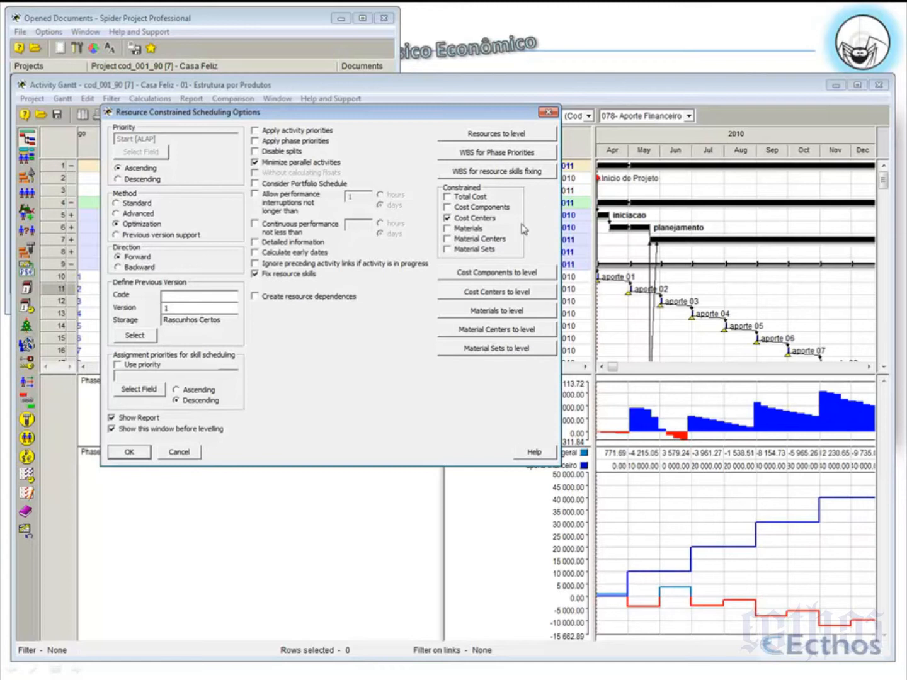
click(128, 452)
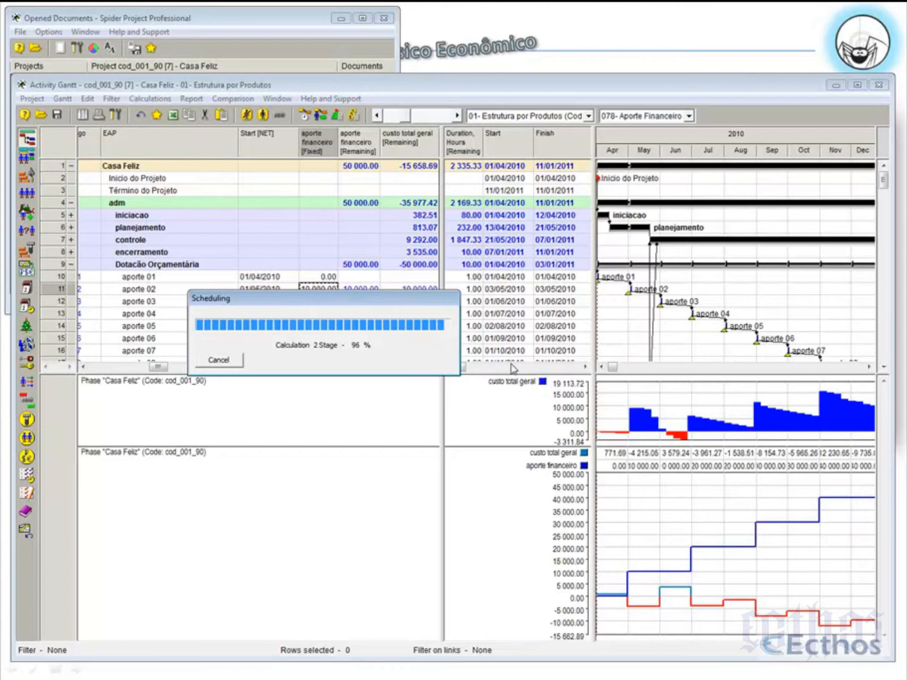
click(512, 407)
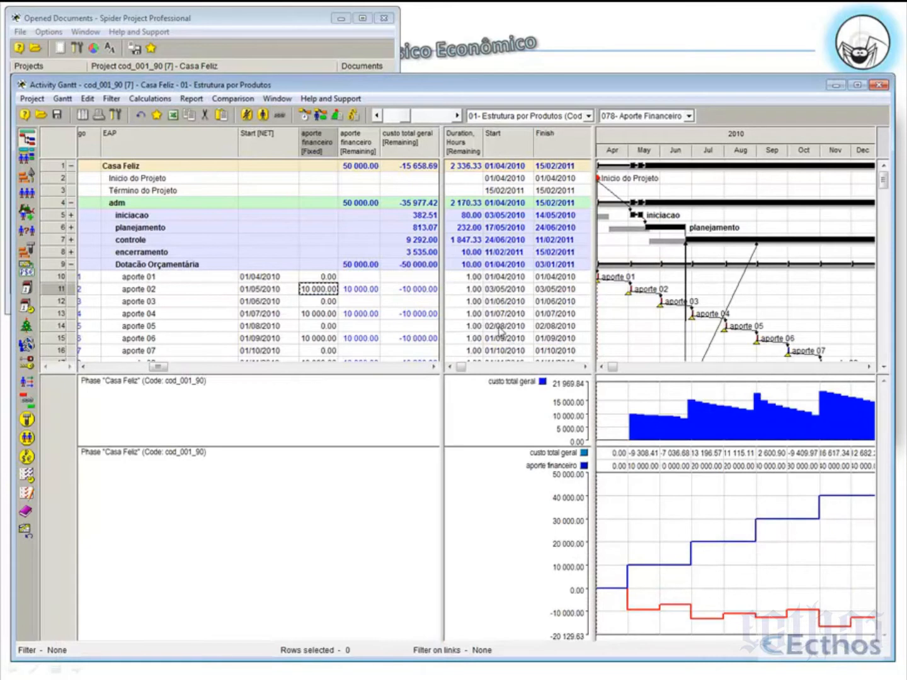
click(552, 167)
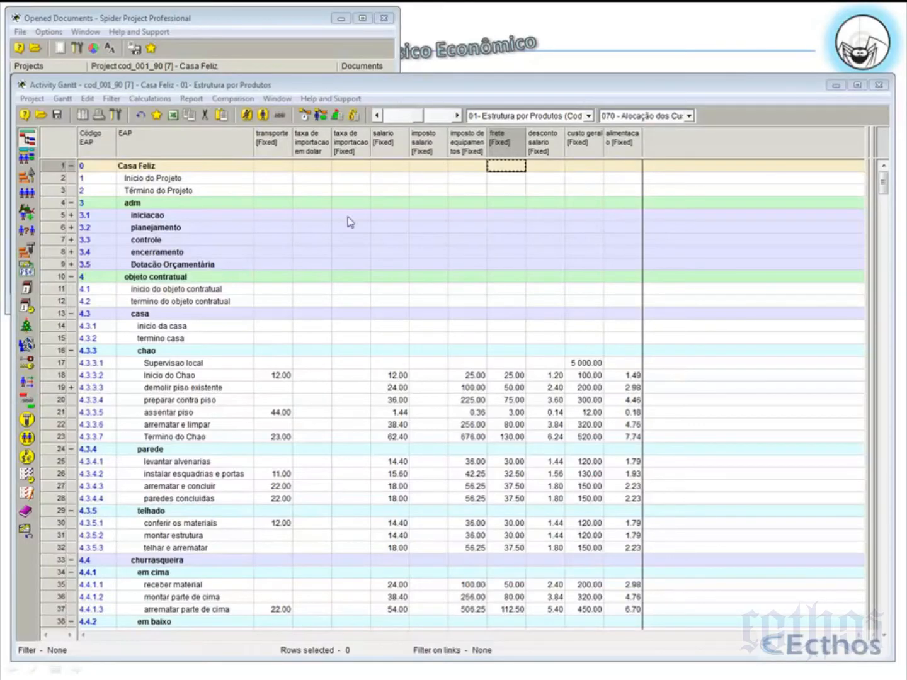
click(654, 116)
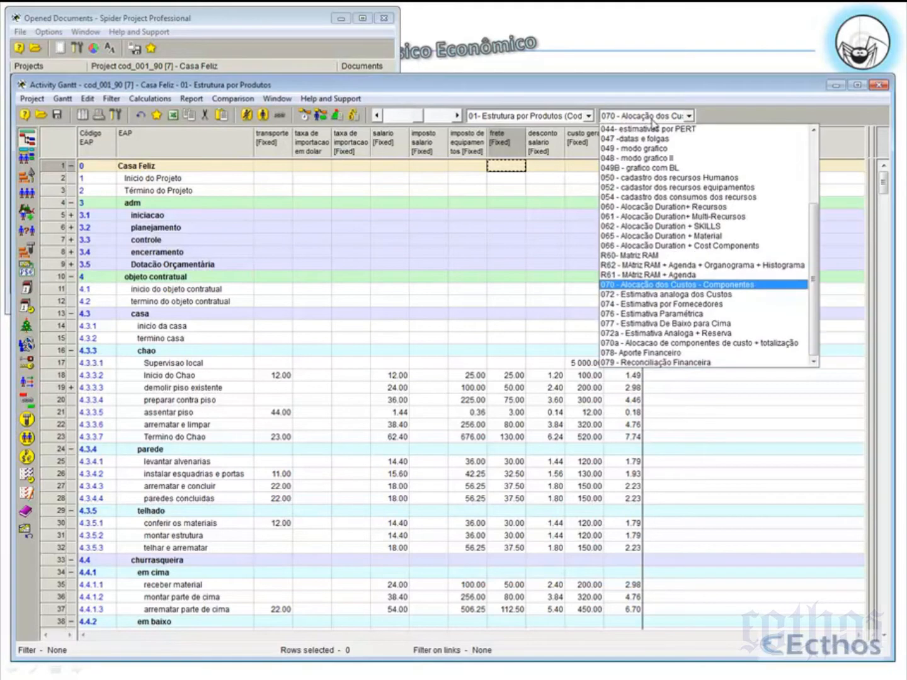
scroll(652, 303, up, 2)
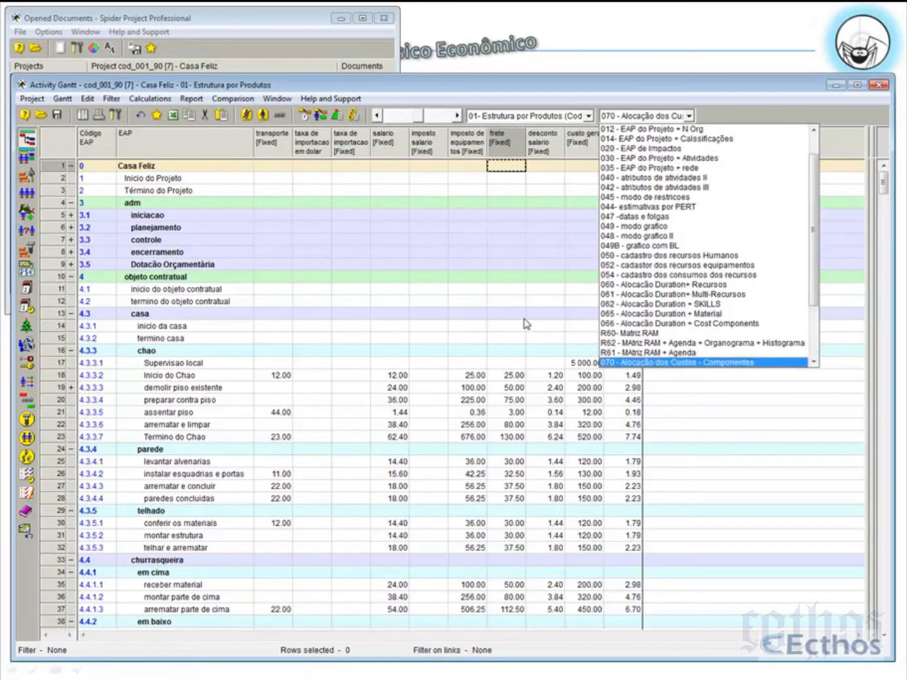
click(512, 315)
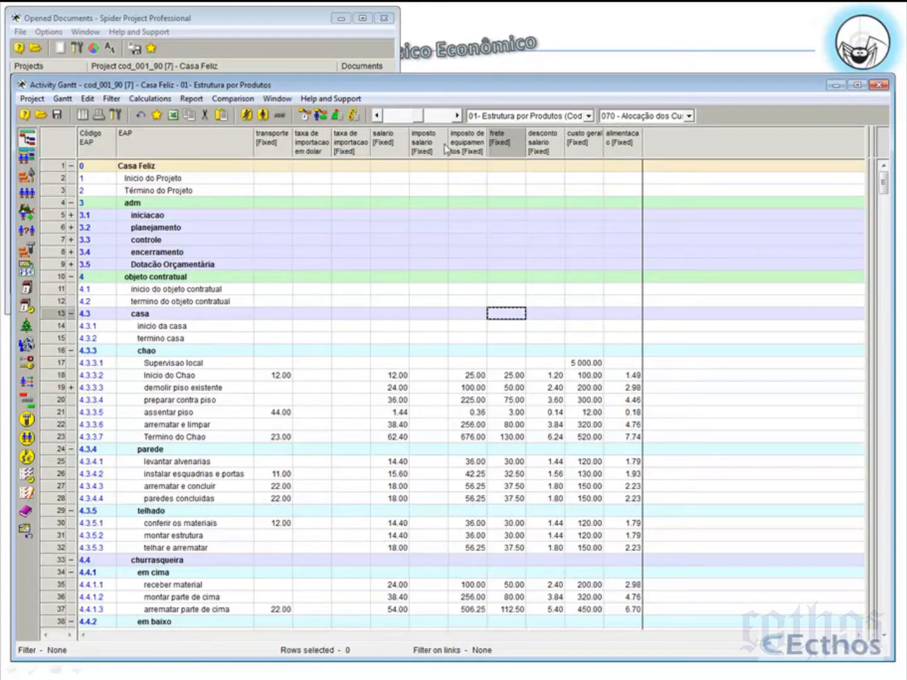
- Enter taxa de importacao em dolar as 322 for assentar piso, 356 for Termino do Chao and instalar esquadrias e portas, and 455 for paredes concluidas
click(363, 155)
click(315, 154)
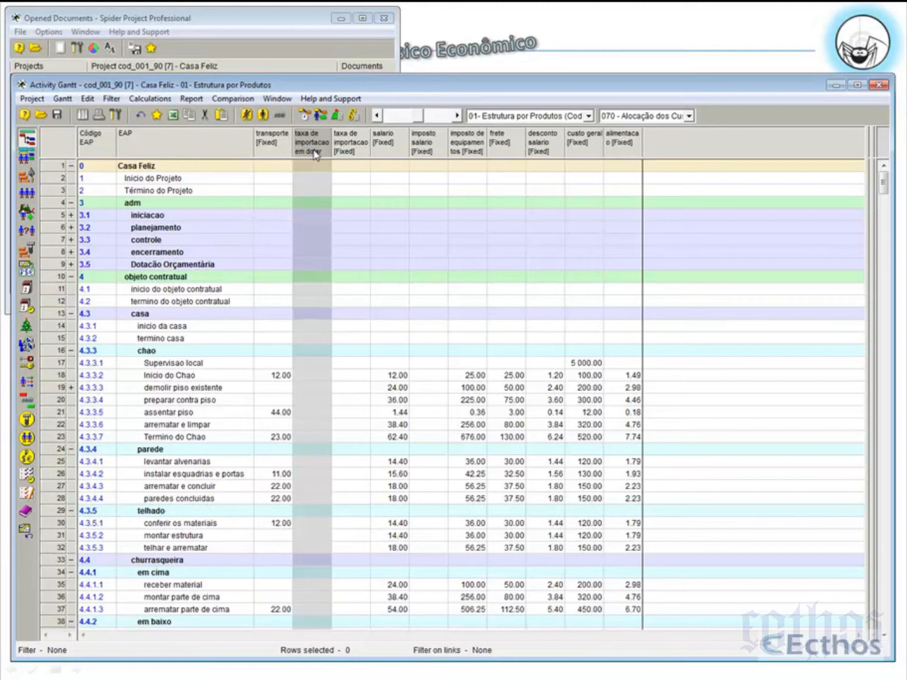
click(310, 413)
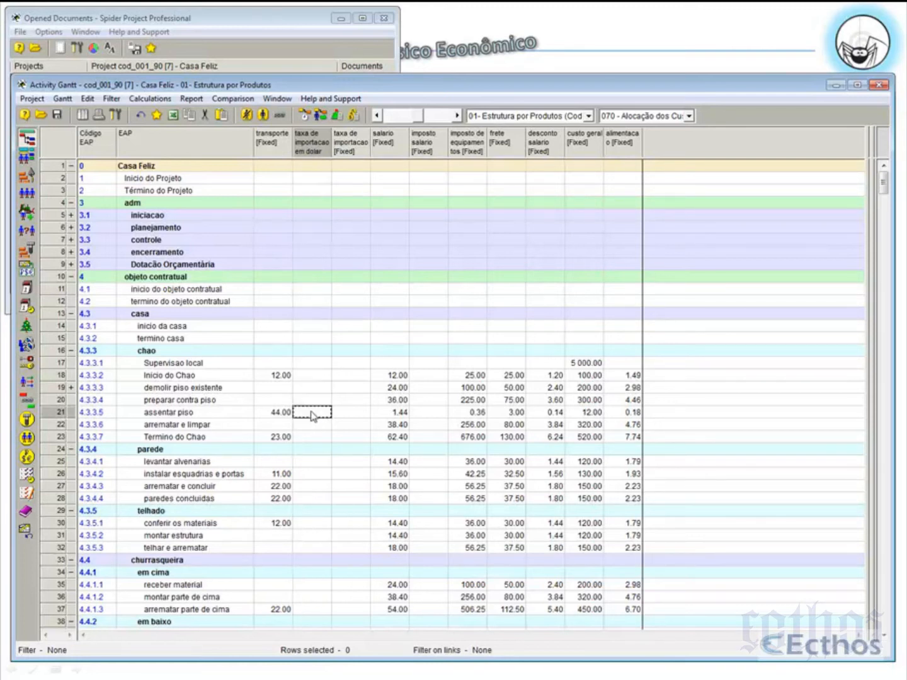
text(322)
click(307, 438)
text(356)
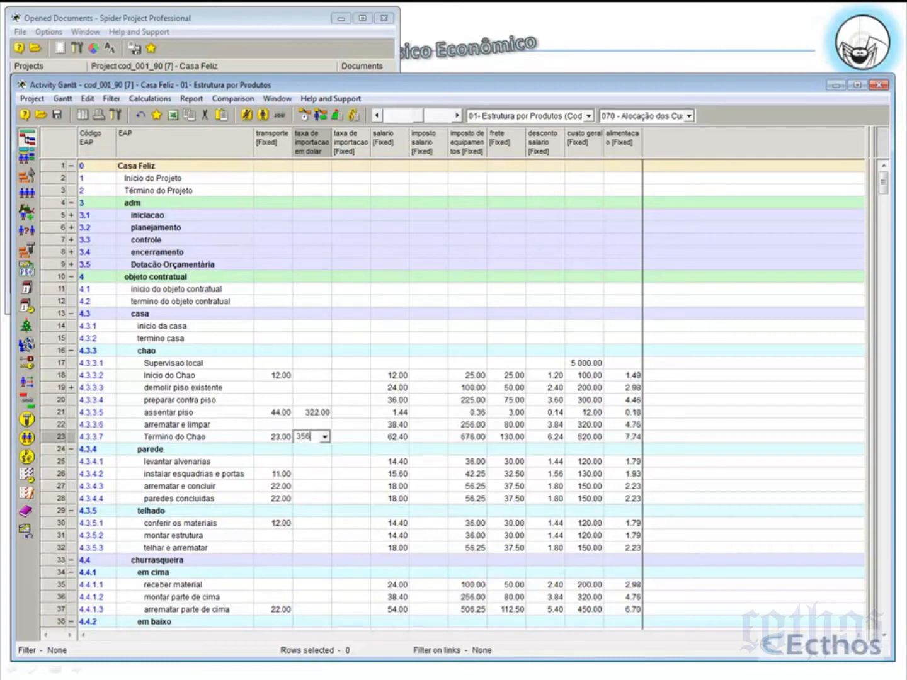
click(313, 479)
text(356)
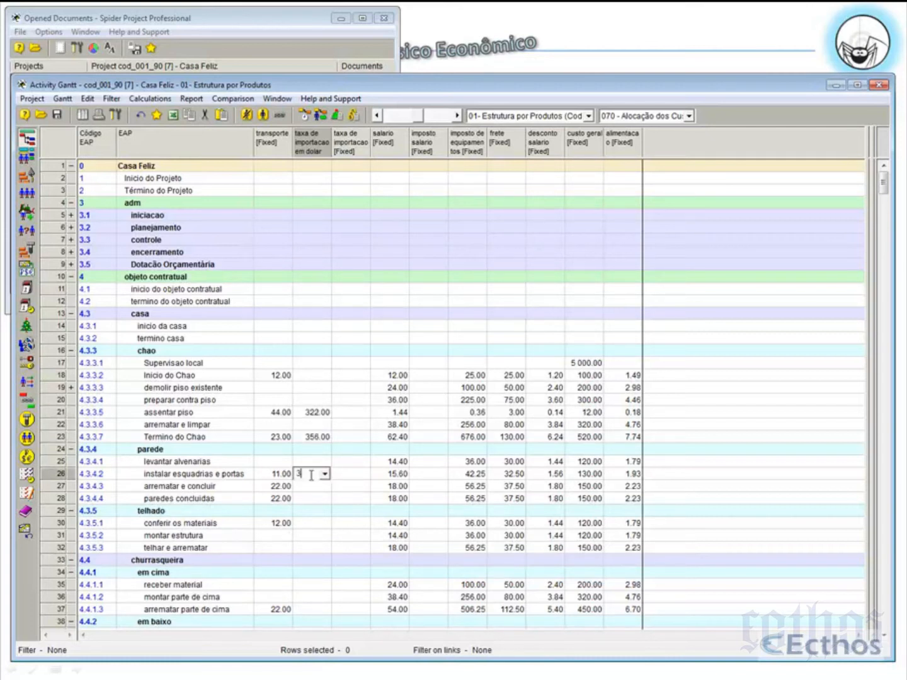
click(326, 501)
text(455)
click(349, 453)
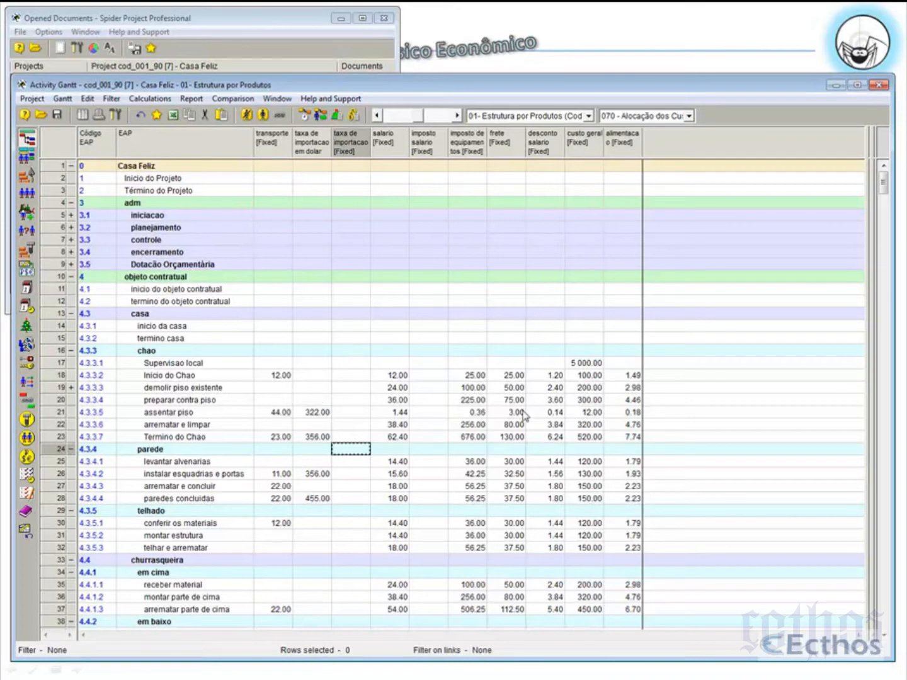
- Add the remaining custo total geral cost center column before transporte and widen it to show full values
click(281, 377)
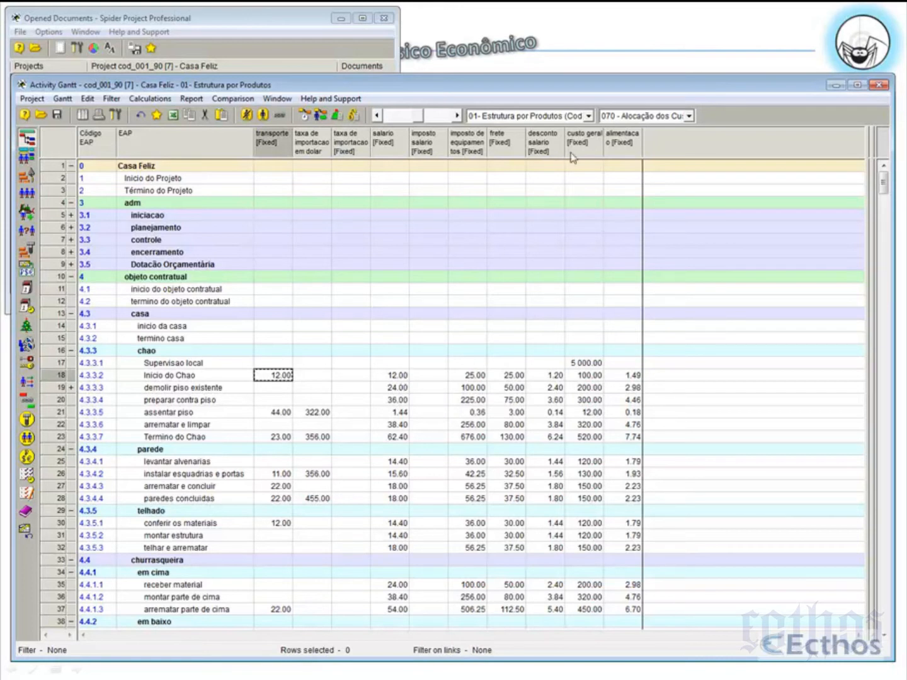
right_click(277, 142)
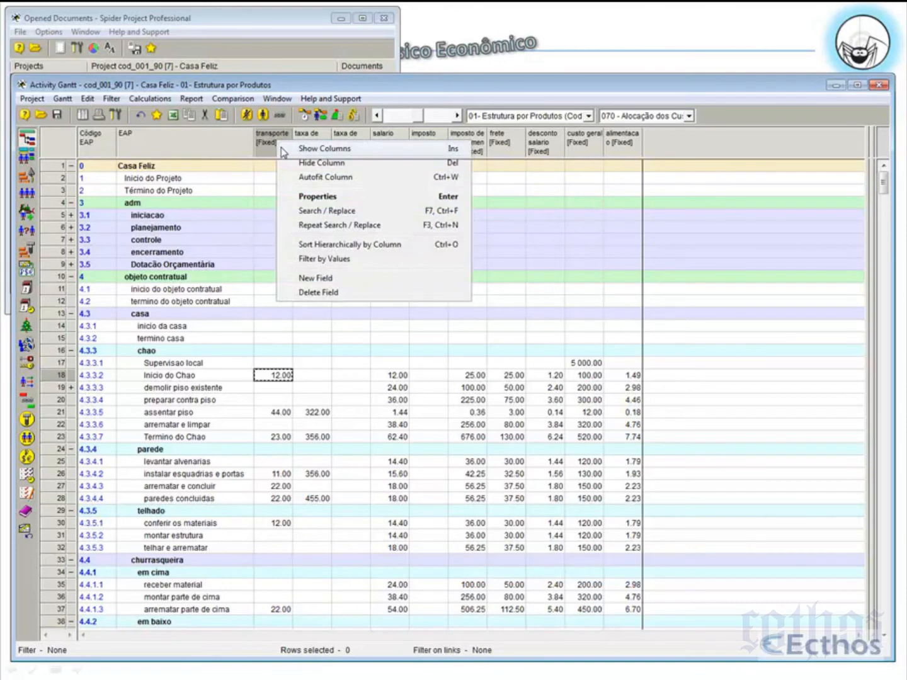
click(281, 150)
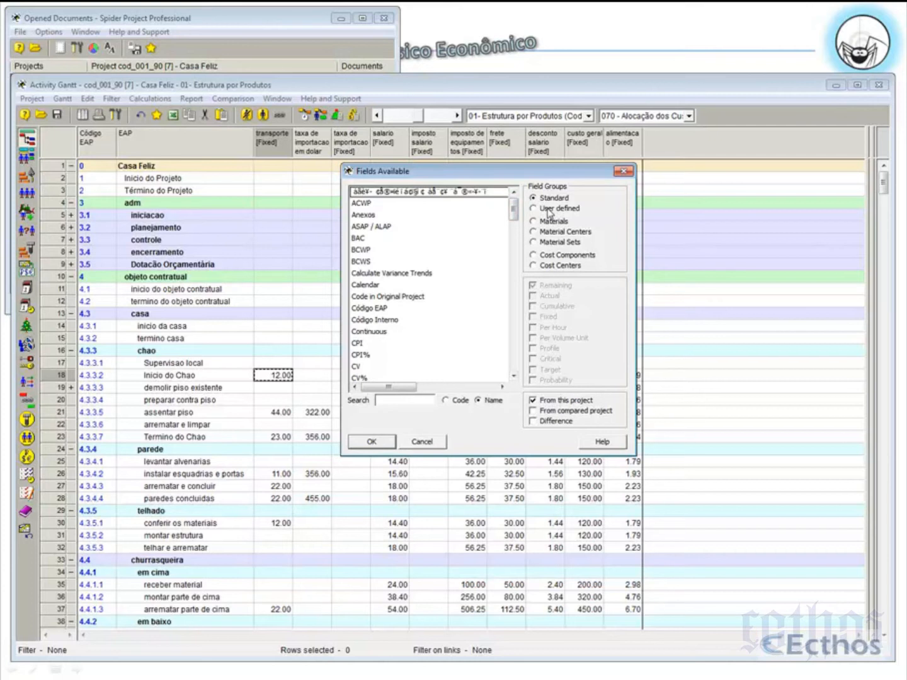
click(553, 257)
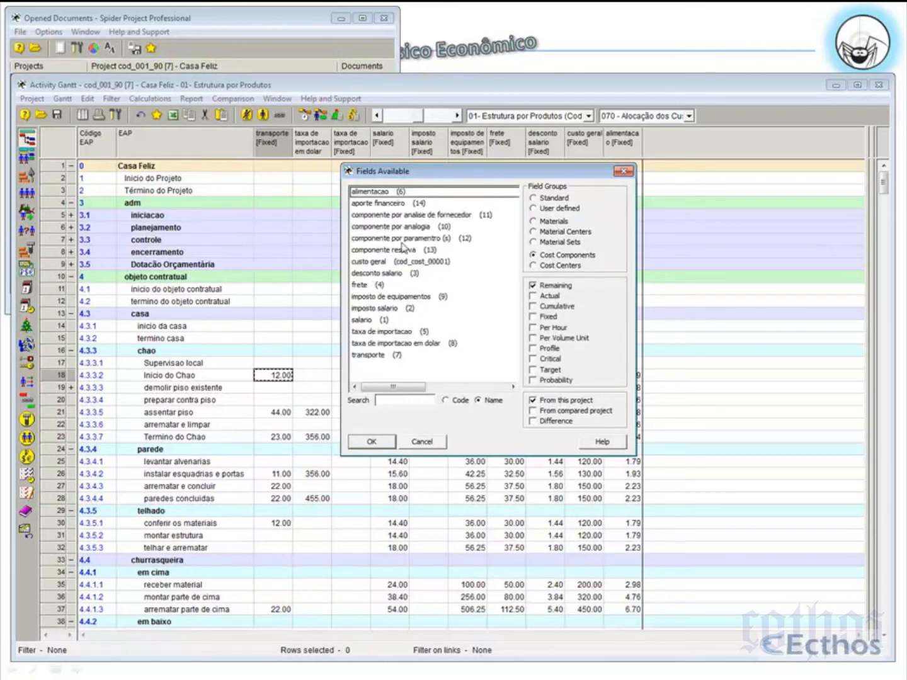
click(537, 266)
click(386, 192)
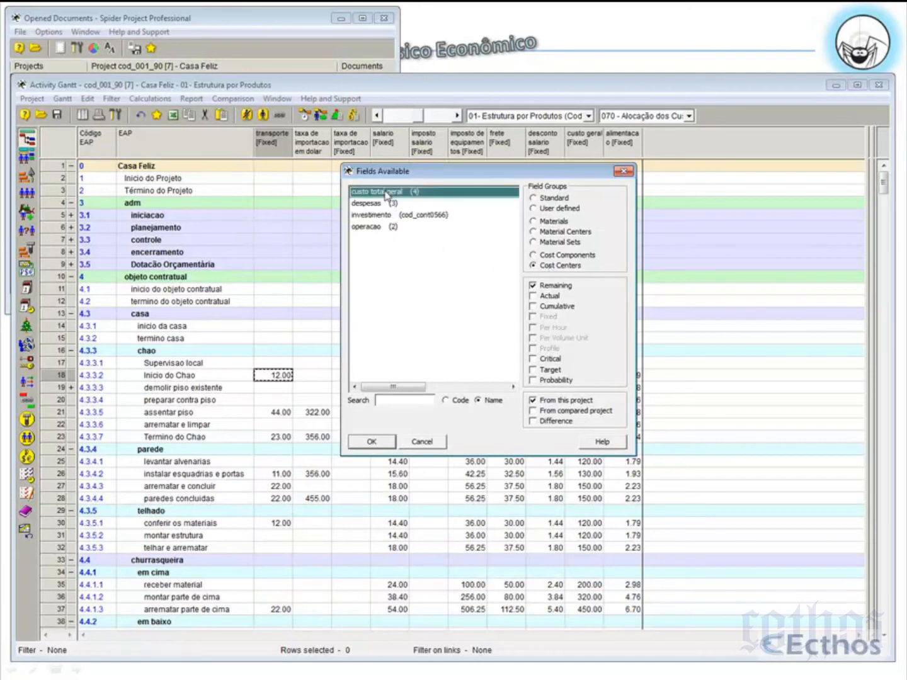
click(372, 441)
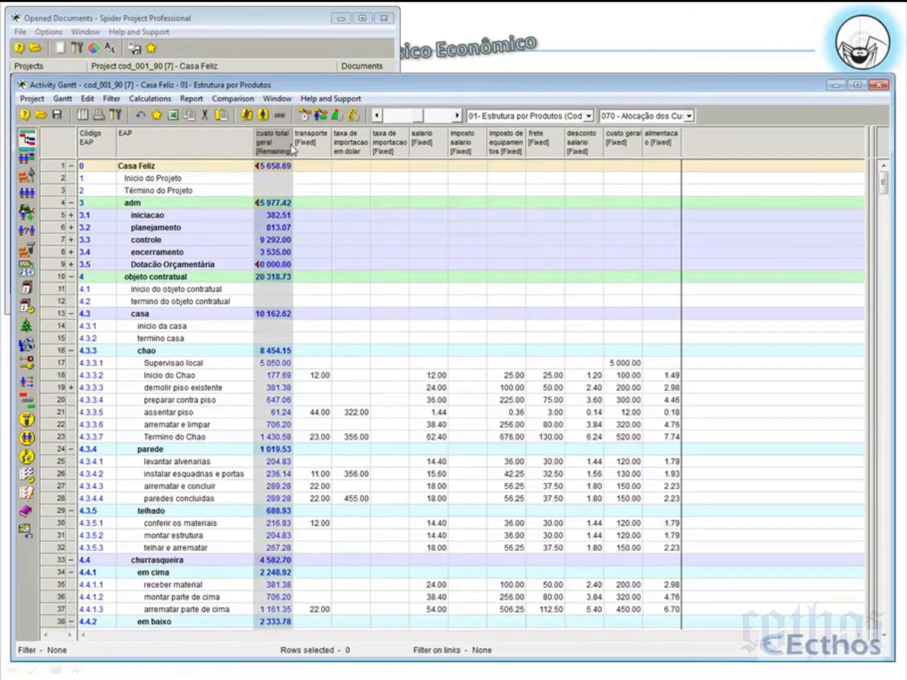
drag(293, 148, 318, 149)
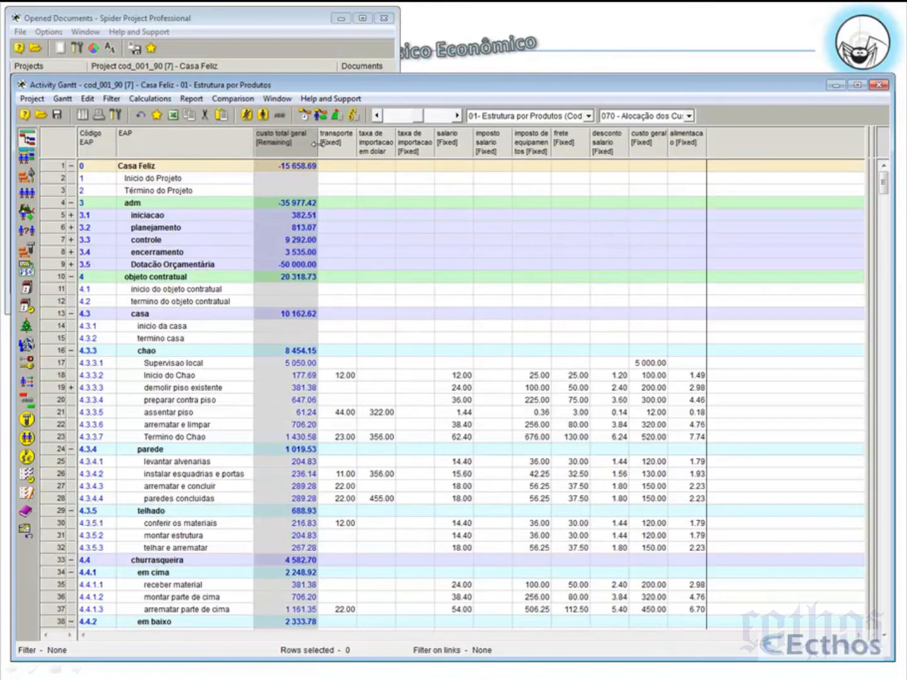
- Check the unit cost of taxa de importacao em dolar in Cost Components and return to the activity Gantt
click(386, 503)
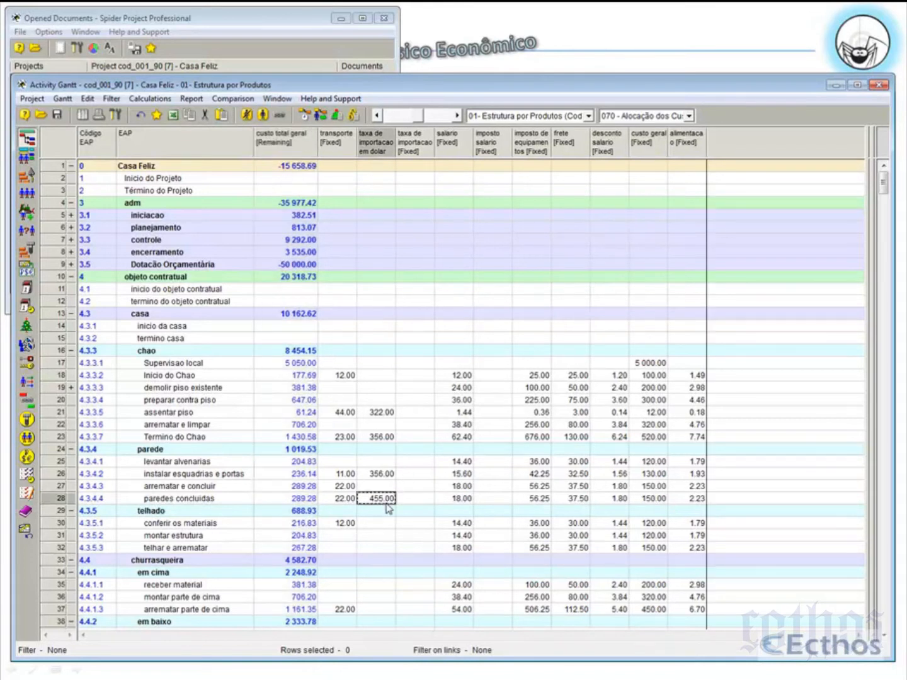
click(353, 501)
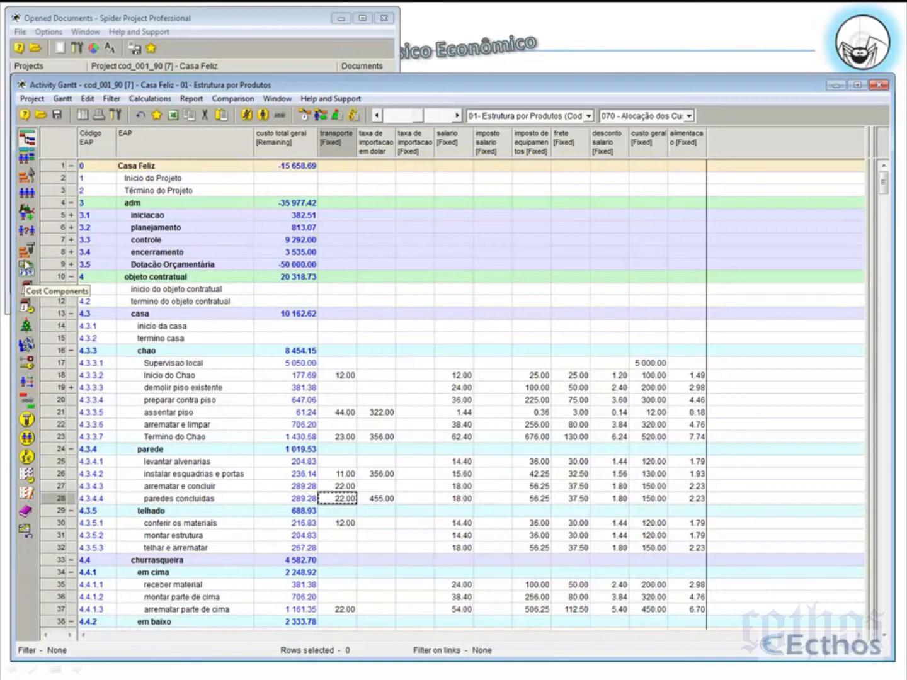
click(26, 270)
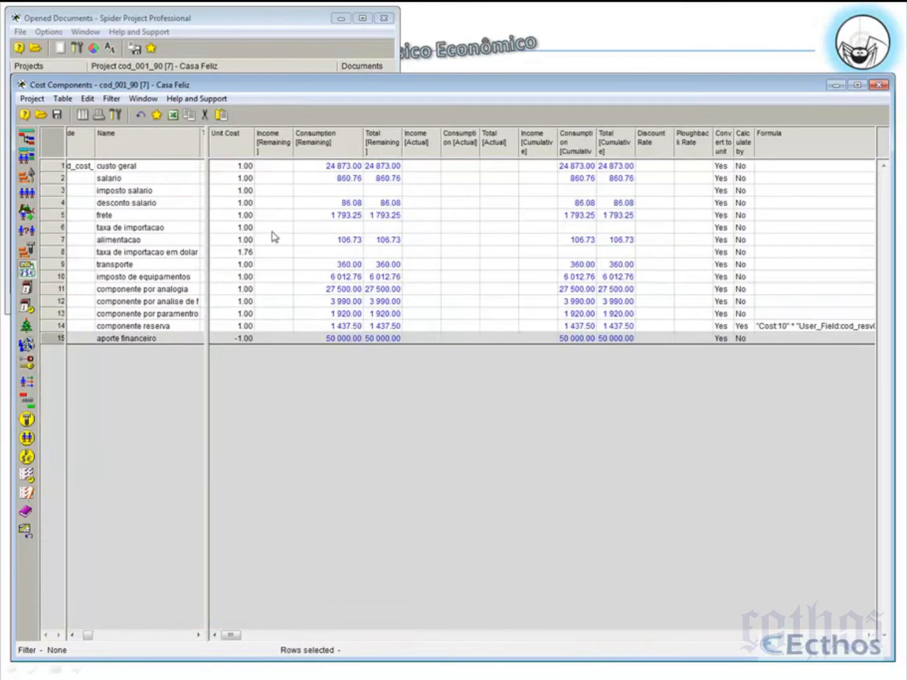
click(173, 254)
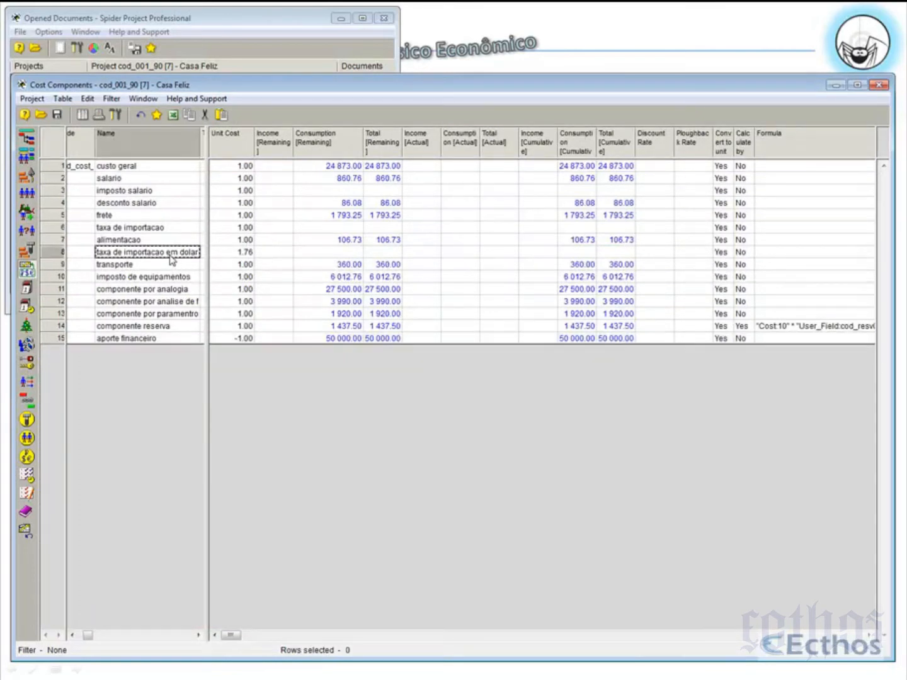
click(237, 255)
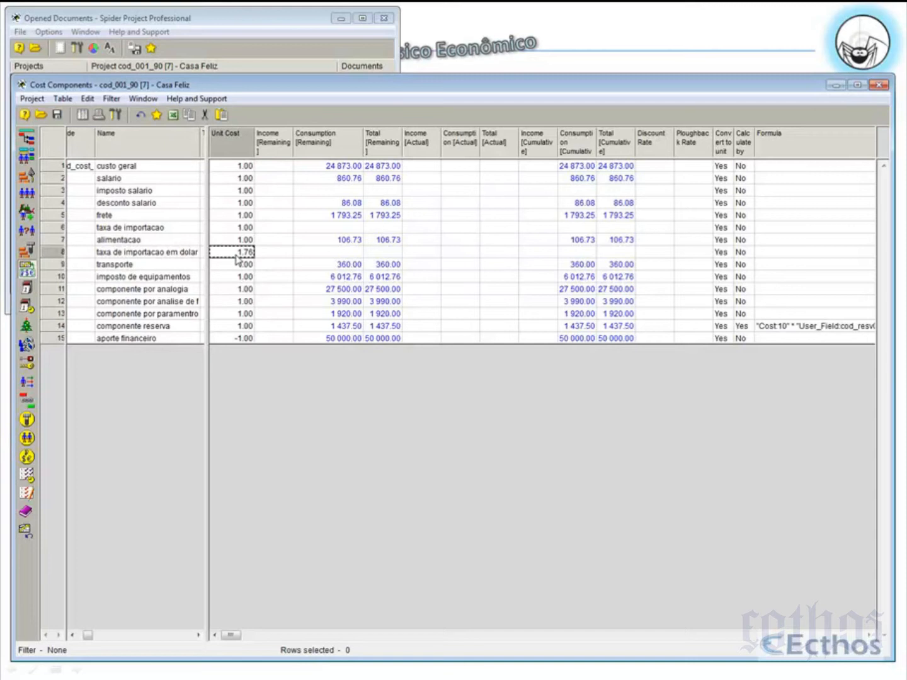
click(26, 139)
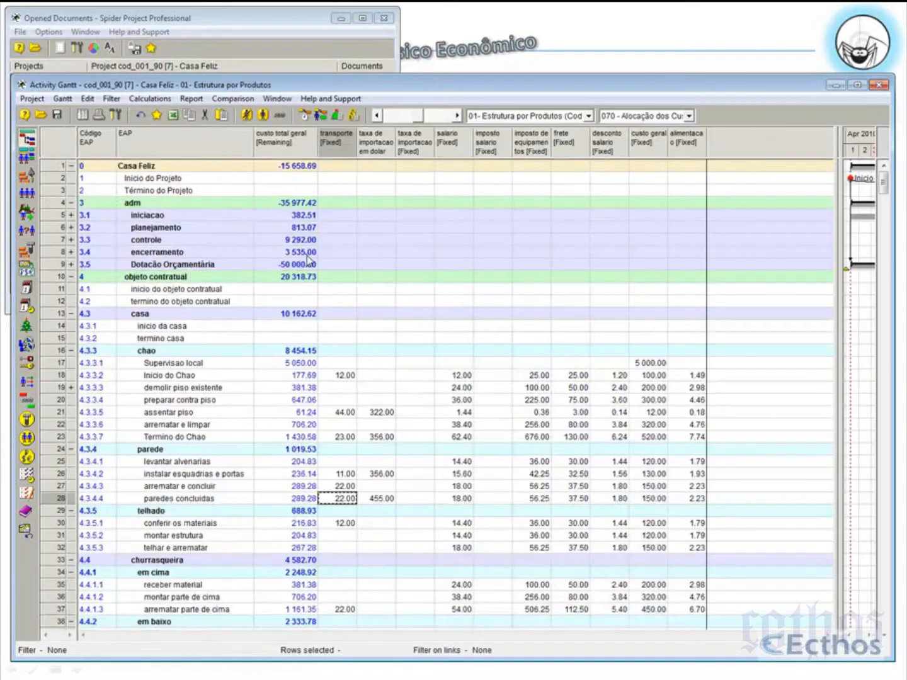
- Set taxa de importacao em dolar to 100 for assentar piso and 0 for the other three filled activities, and recalculate the costs
click(382, 414)
double_click(382, 414)
text(100)
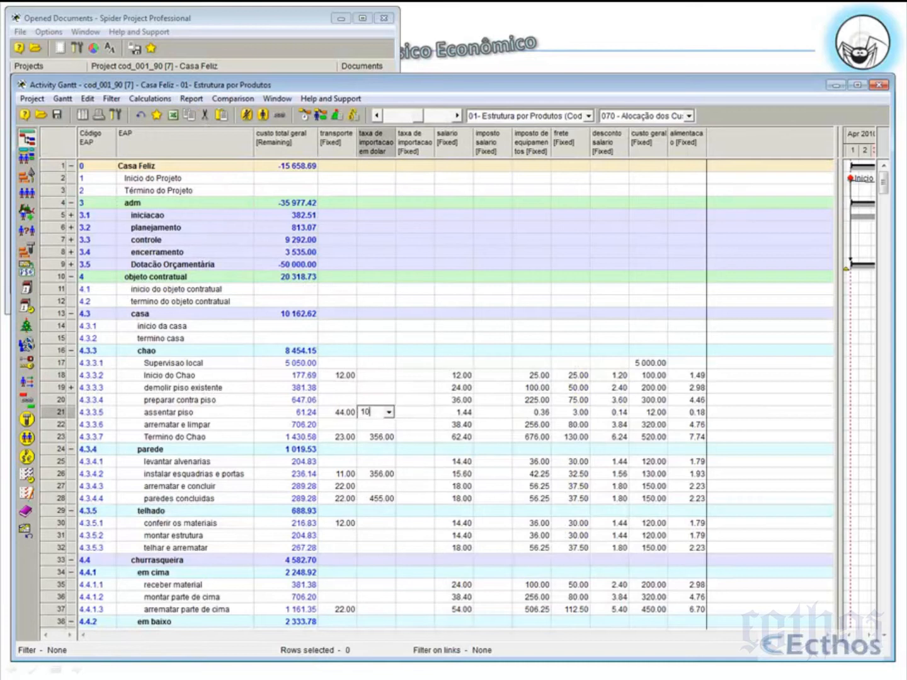
click(381, 437)
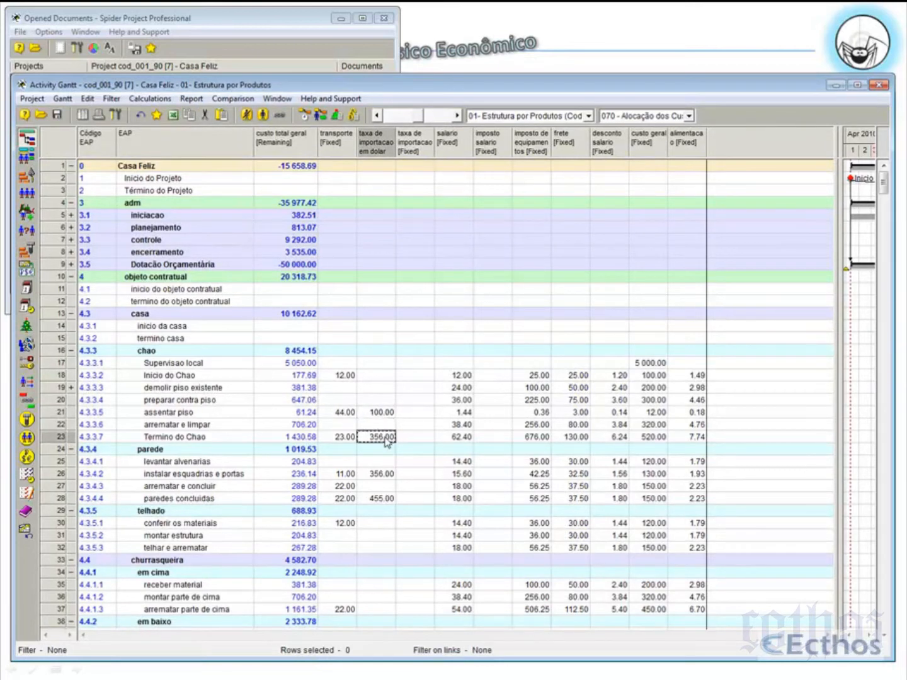
text(0)
click(382, 473)
text(0)
click(382, 499)
text(0)
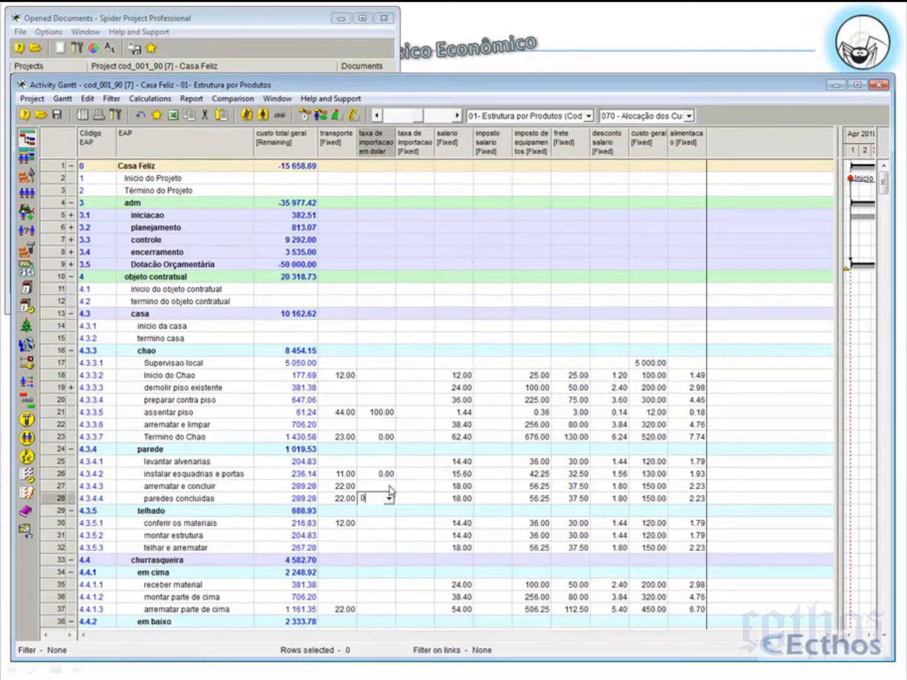
click(378, 462)
click(351, 115)
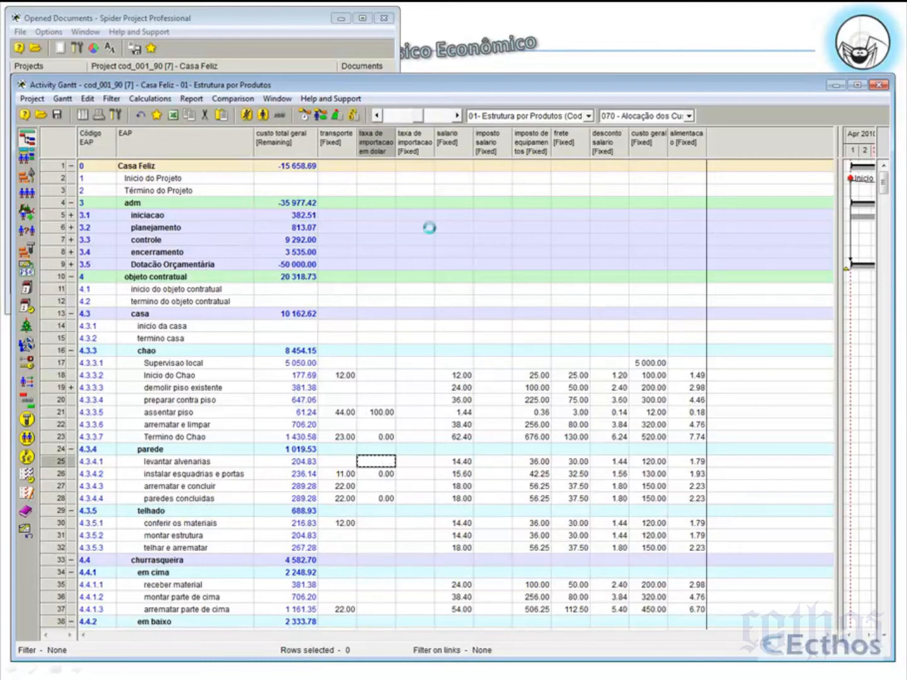
click(524, 474)
- Set assentar piso's taxa de importacao em dolar to 0 and recalculate the costs
click(384, 412)
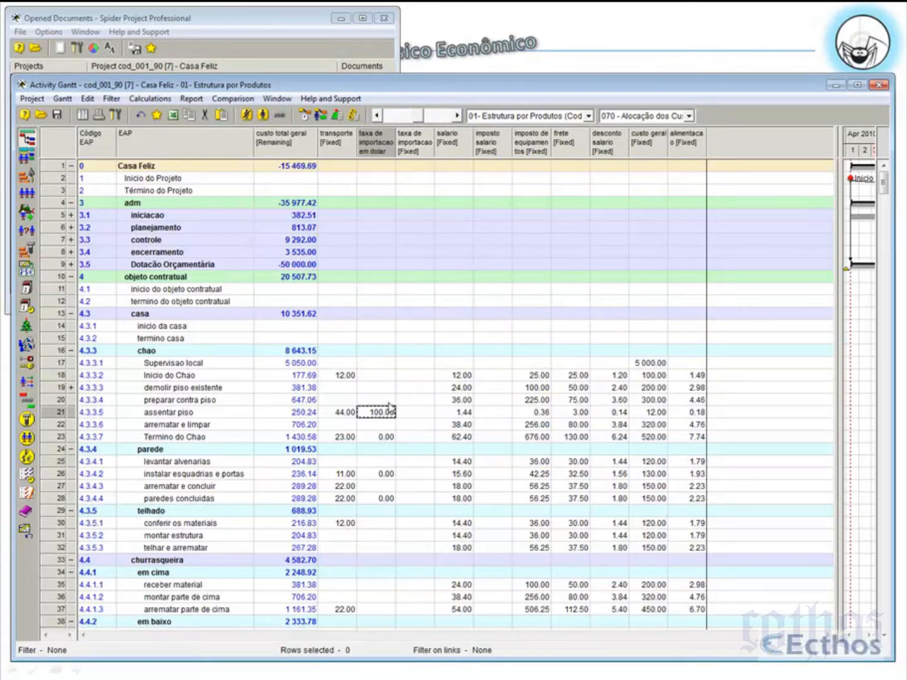
text(0)
key(Tab)
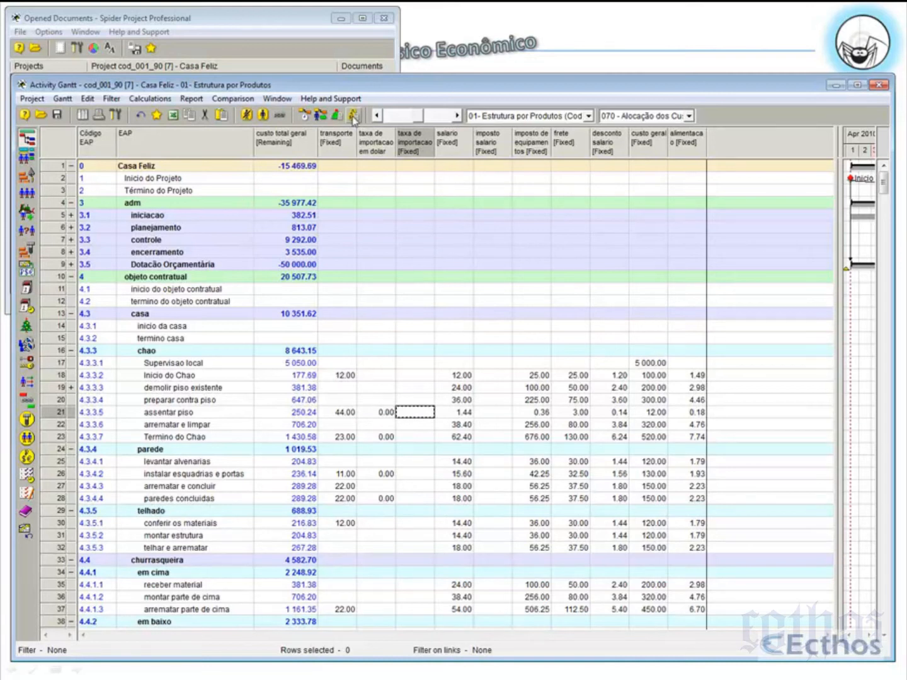
click(353, 115)
click(525, 473)
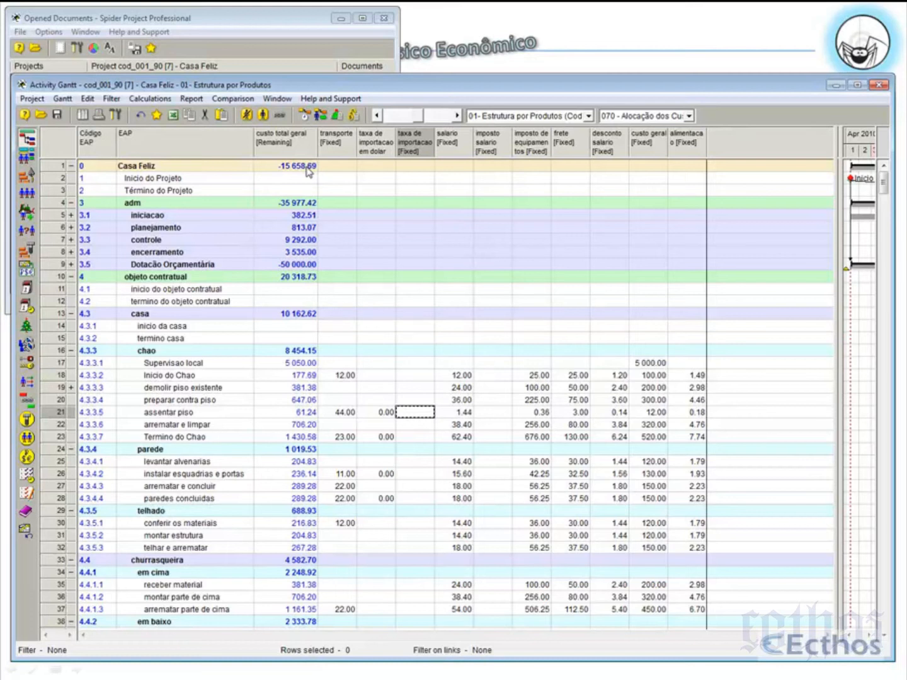
- Set assentar piso's taxa de importacao em dolar to 100, recalculate the costs and select the custo total geral column
click(375, 412)
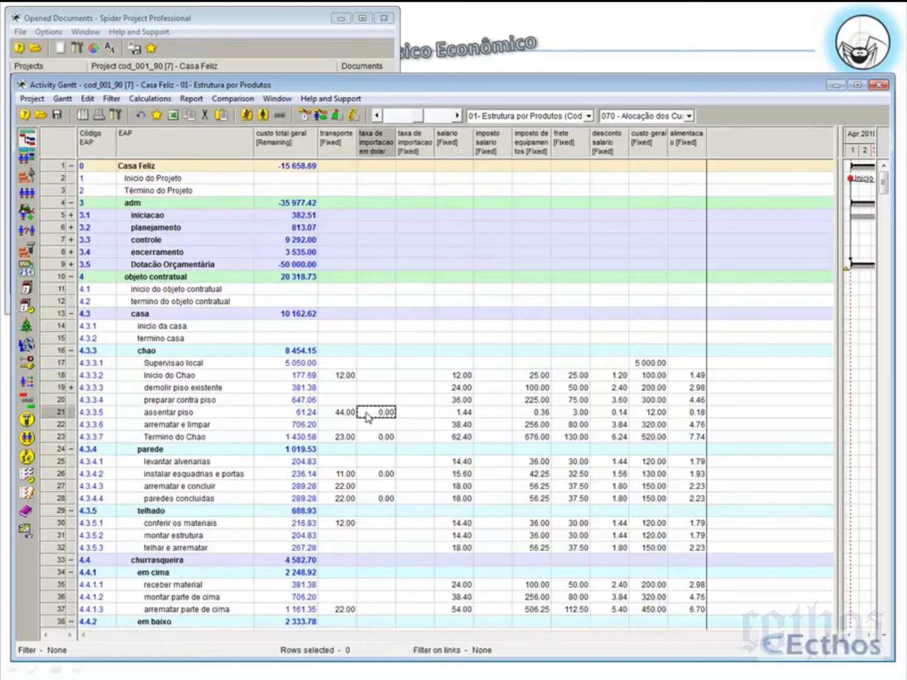
text(100)
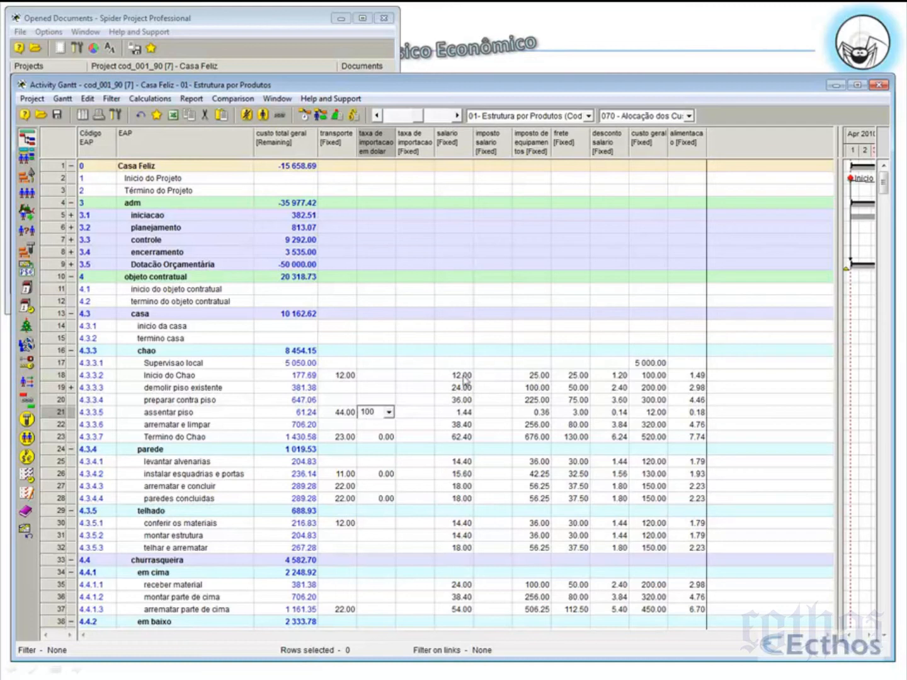
click(406, 377)
click(378, 416)
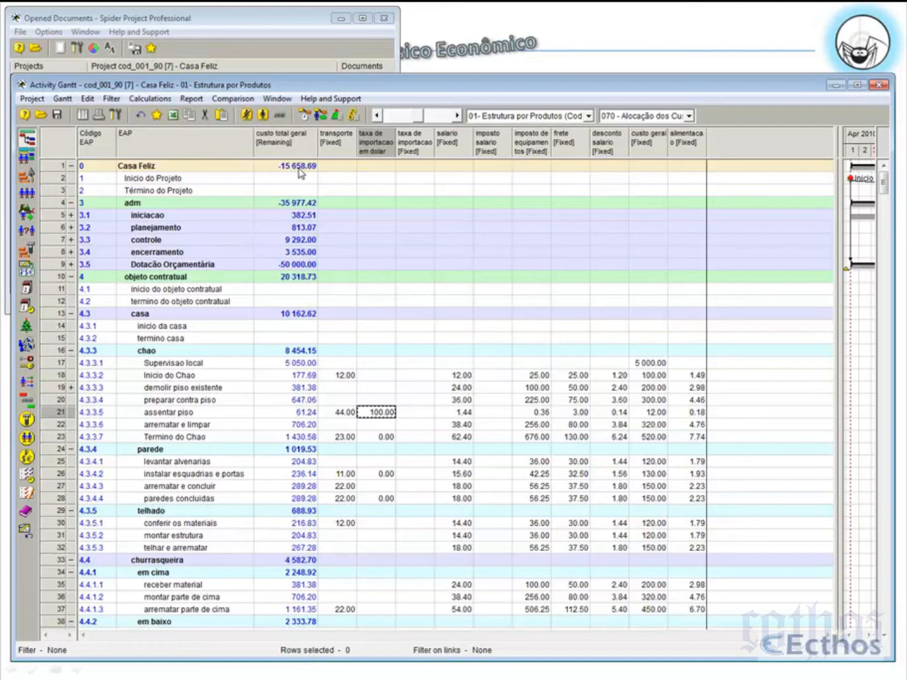
click(352, 116)
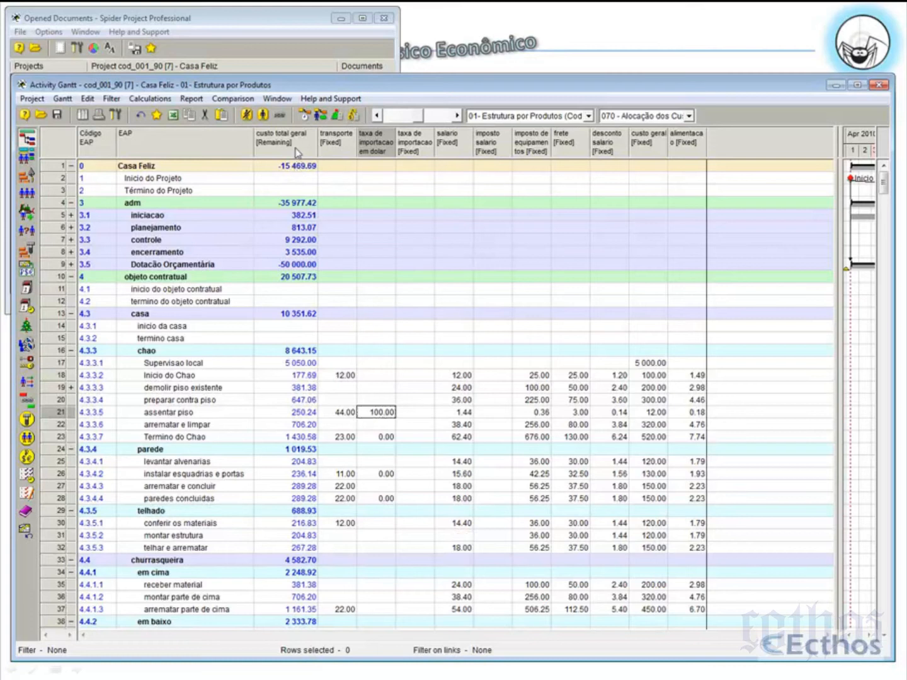
click(296, 150)
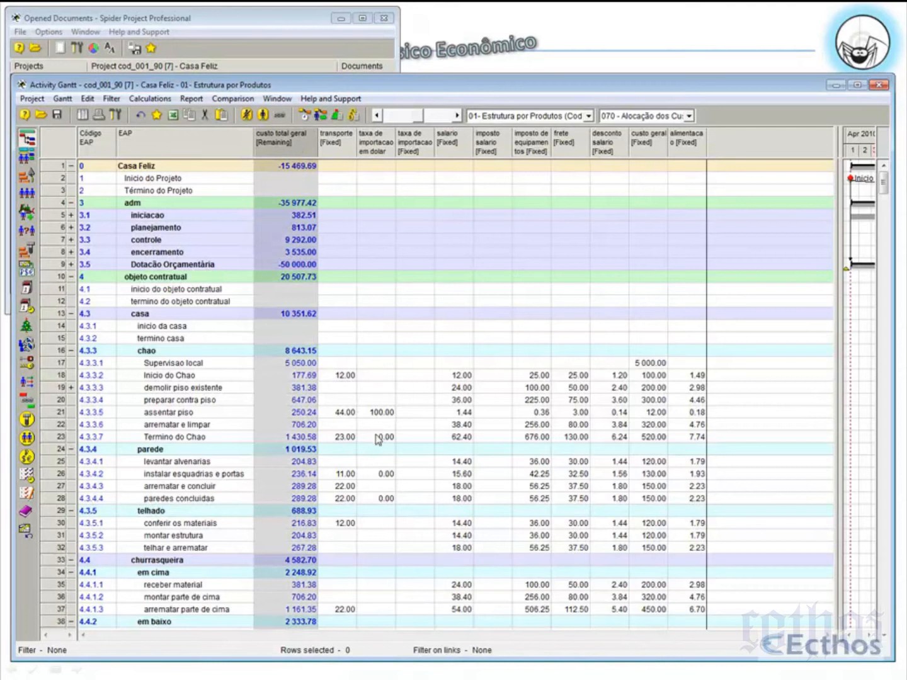
- Set taxa de importacao em dolar to 200 for Termino do Chao, 235 for instalar esquadrias e portas and 246 for paredes concluidas
click(379, 437)
text(200)
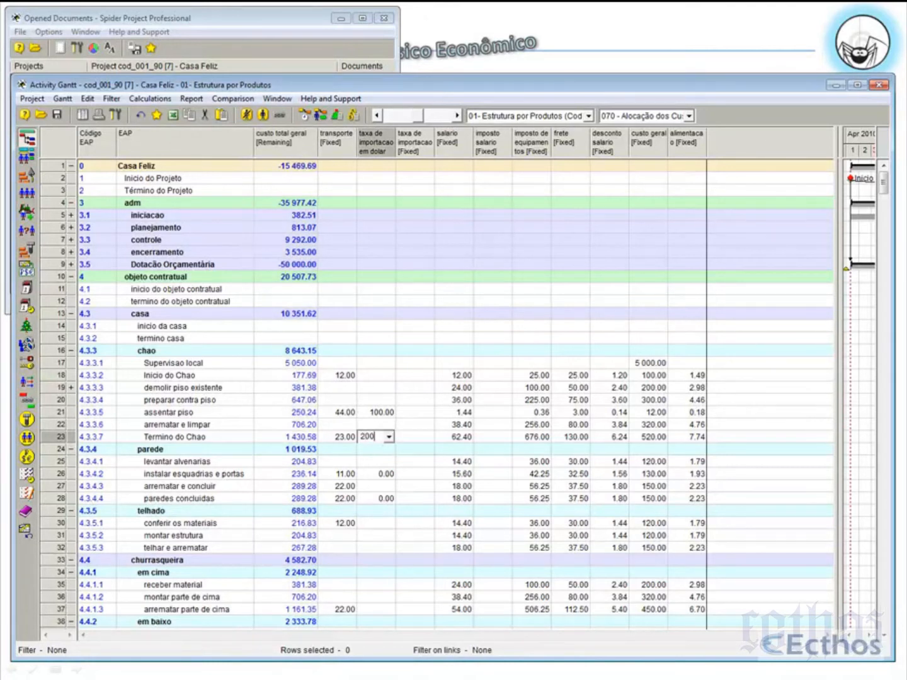
click(387, 478)
text(235)
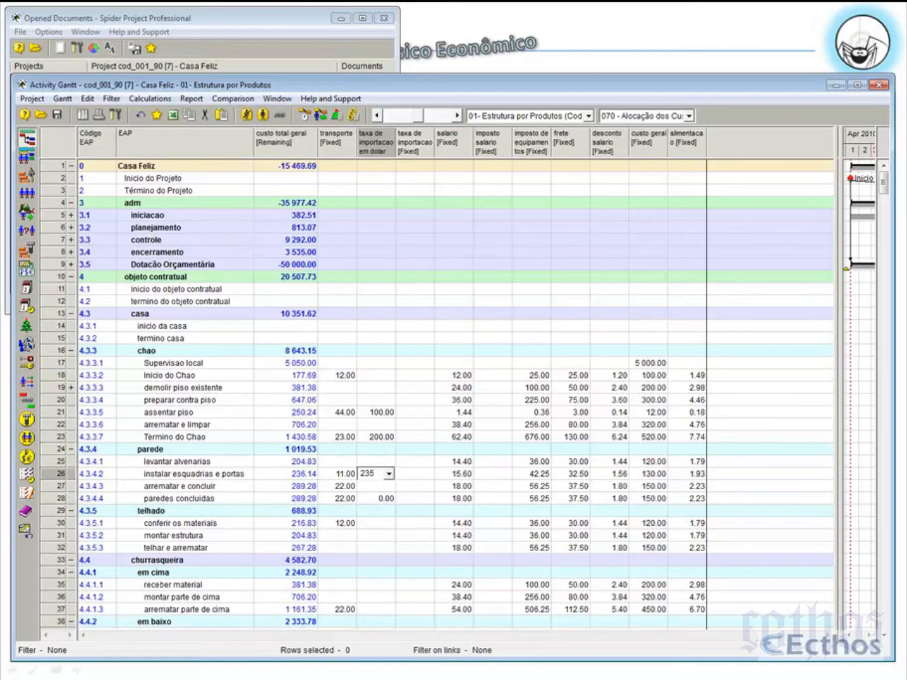
click(386, 501)
text(24)
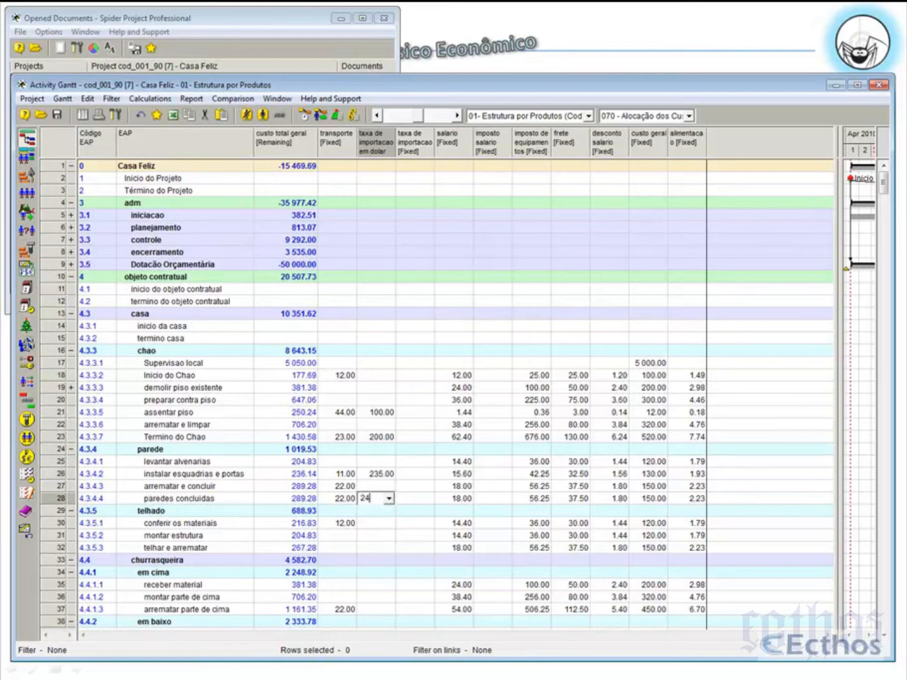
text(6)
click(400, 450)
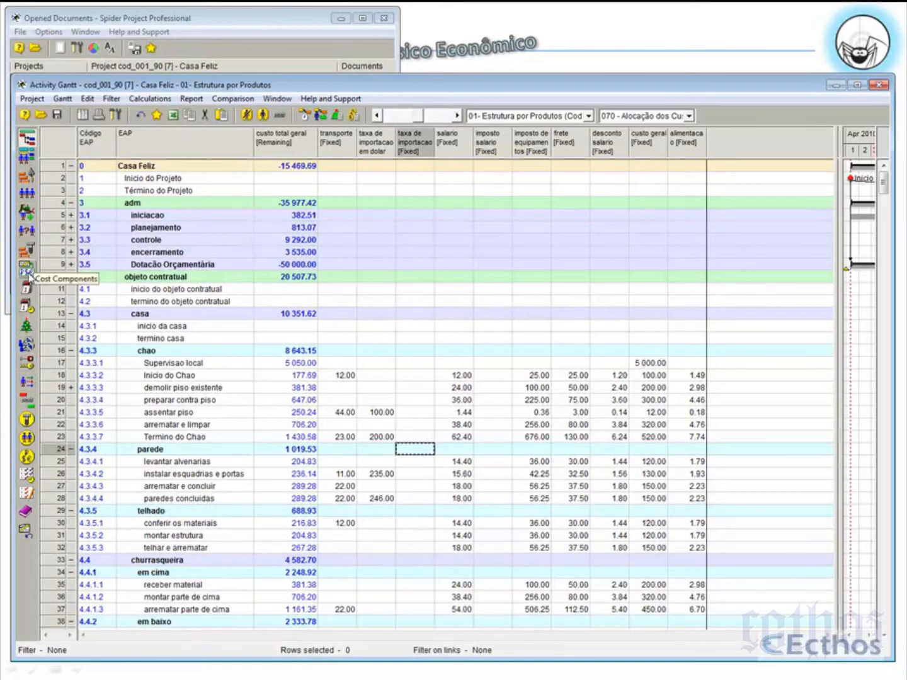
- Examine the unit cost and the cost periods of the taxa de importacao em dolar cost component
click(26, 270)
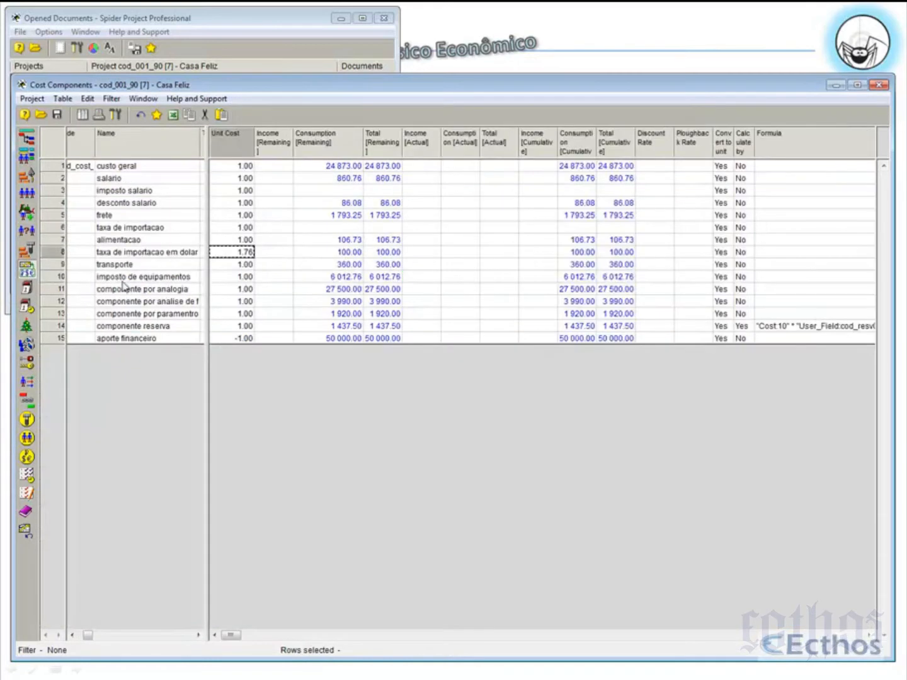
right_click(54, 252)
key(Return)
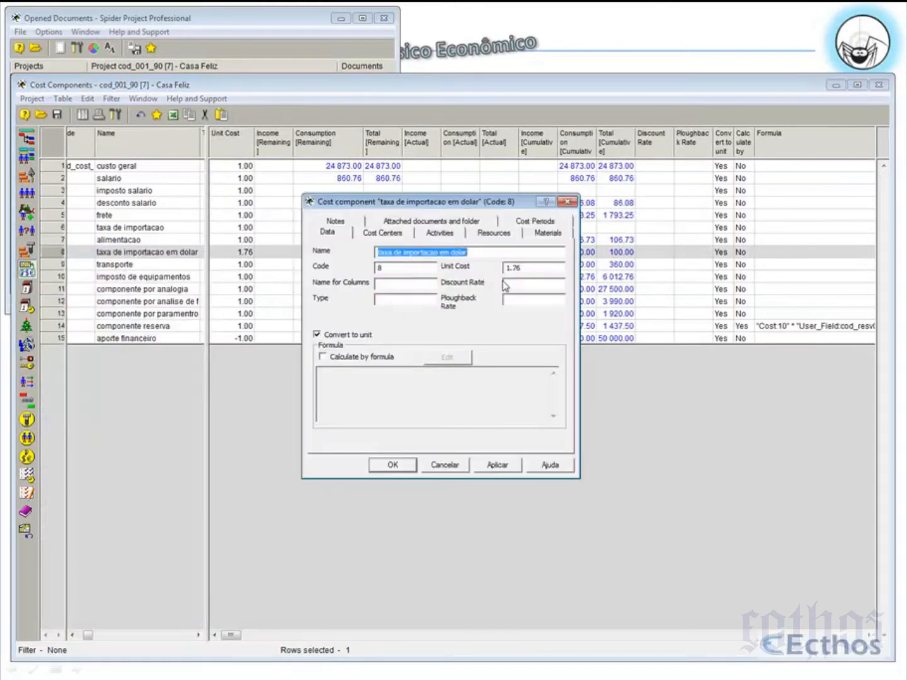
click(537, 269)
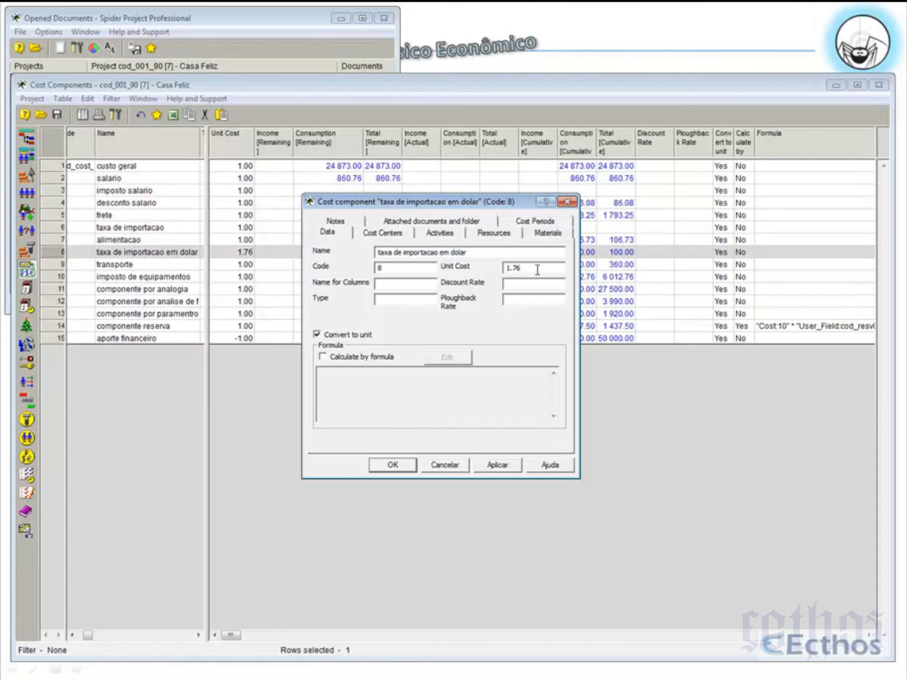
click(538, 224)
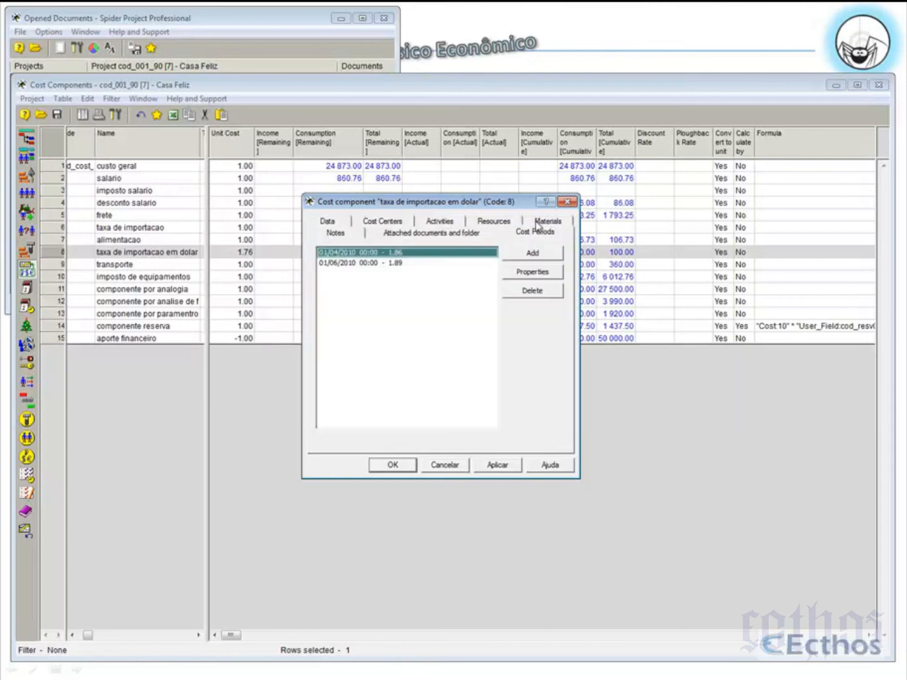
click(385, 264)
click(381, 255)
click(382, 262)
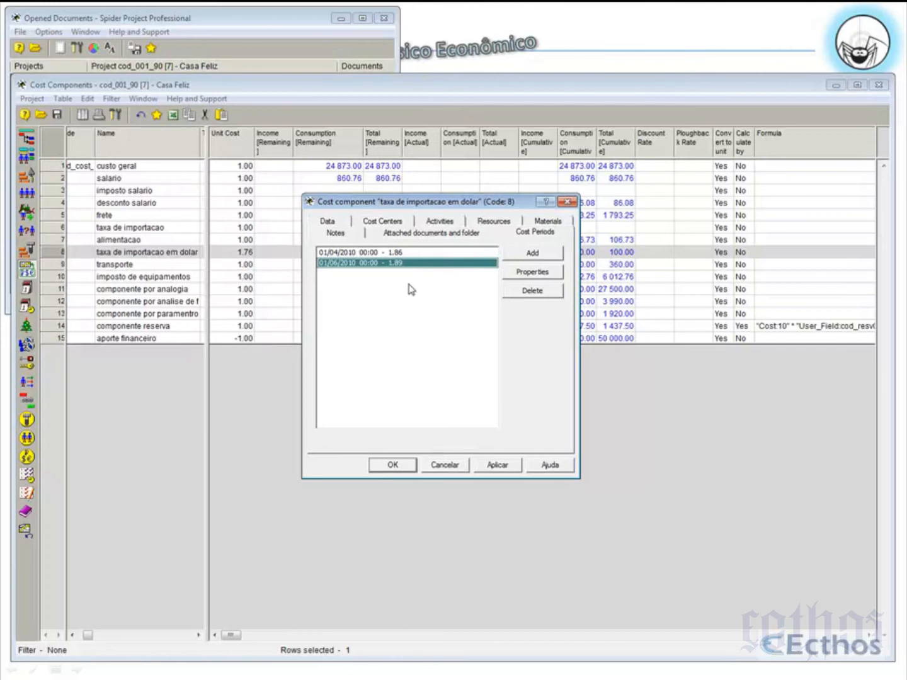
click(567, 201)
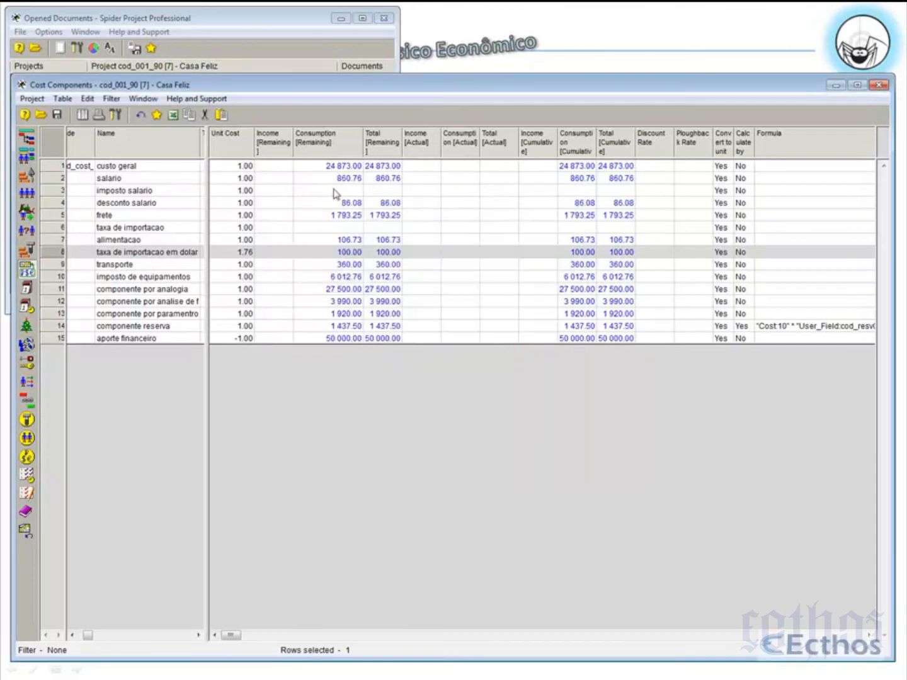
- Return to the Activity Gantt, slightly widen custo total geral and select the taxa de importacao em dolar column
click(26, 137)
drag(319, 145, 322, 145)
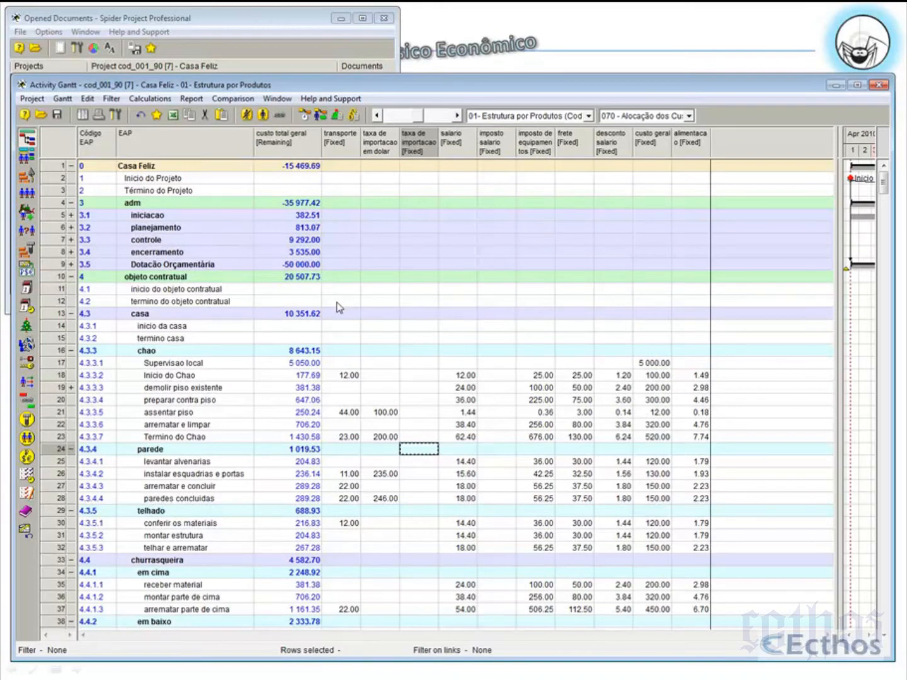
click(381, 151)
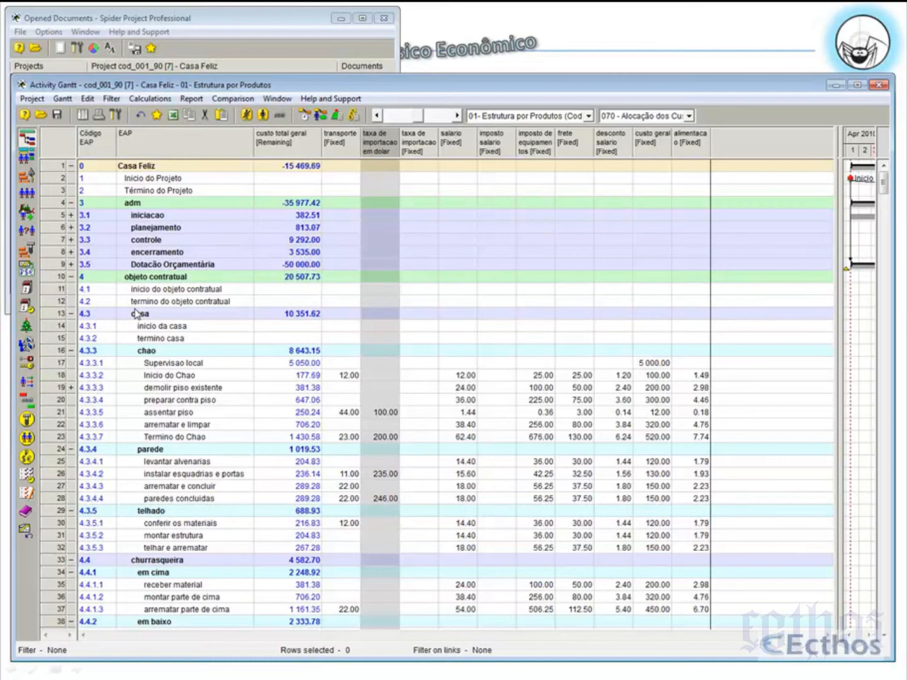
- Reopen the project's Cost Components table and resize both windows so the Activity Gantt sits above it
click(202, 20)
right_click(152, 230)
click(171, 241)
drag(299, 74, 348, 380)
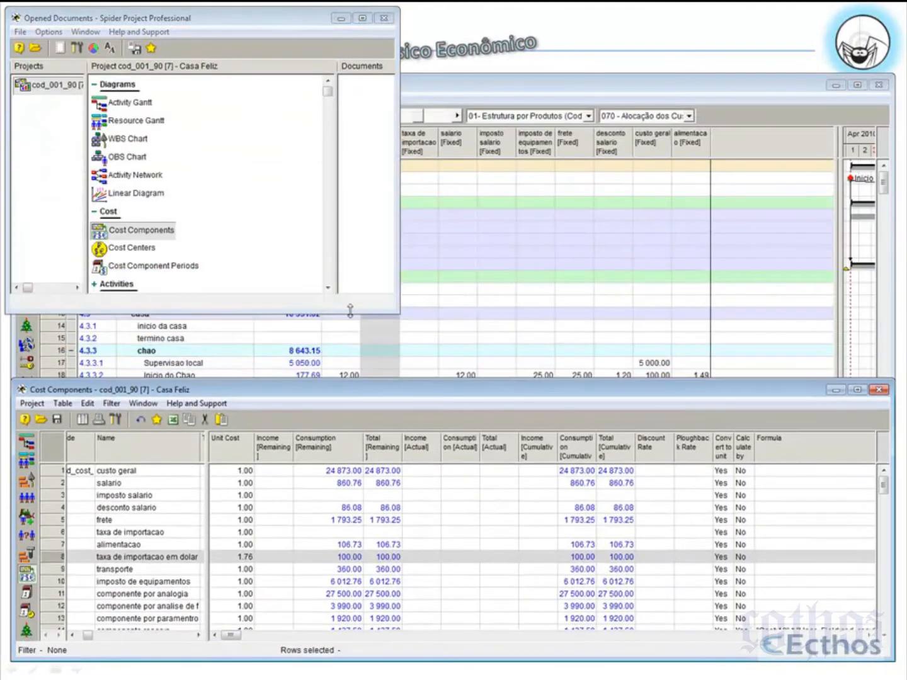
click(465, 75)
mouse_move(465, 76)
mouse_down()
mouse_move(479, 225)
mouse_move(476, 68)
mouse_up()
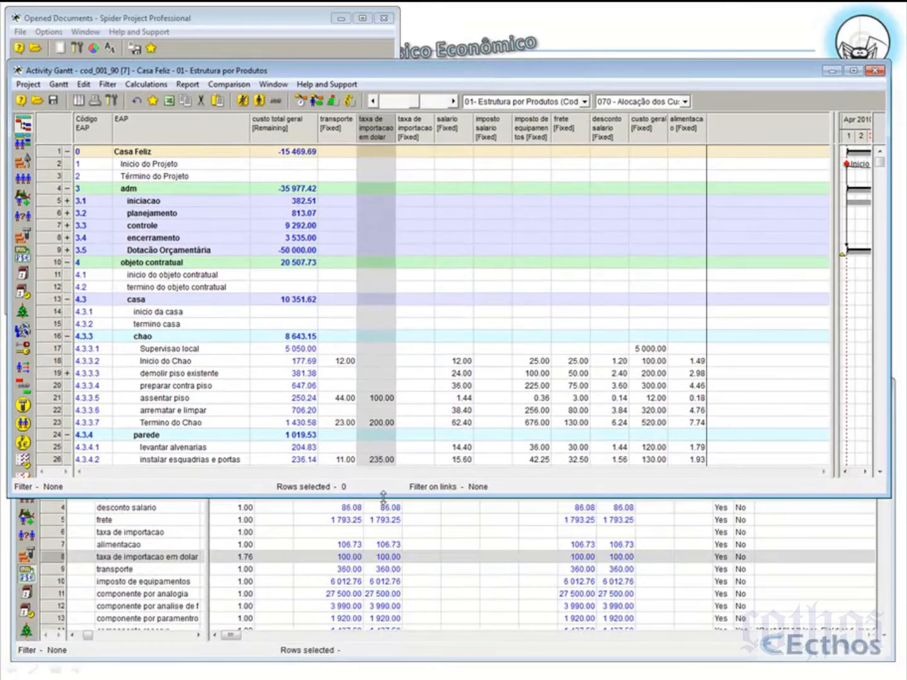
drag(386, 500, 400, 410)
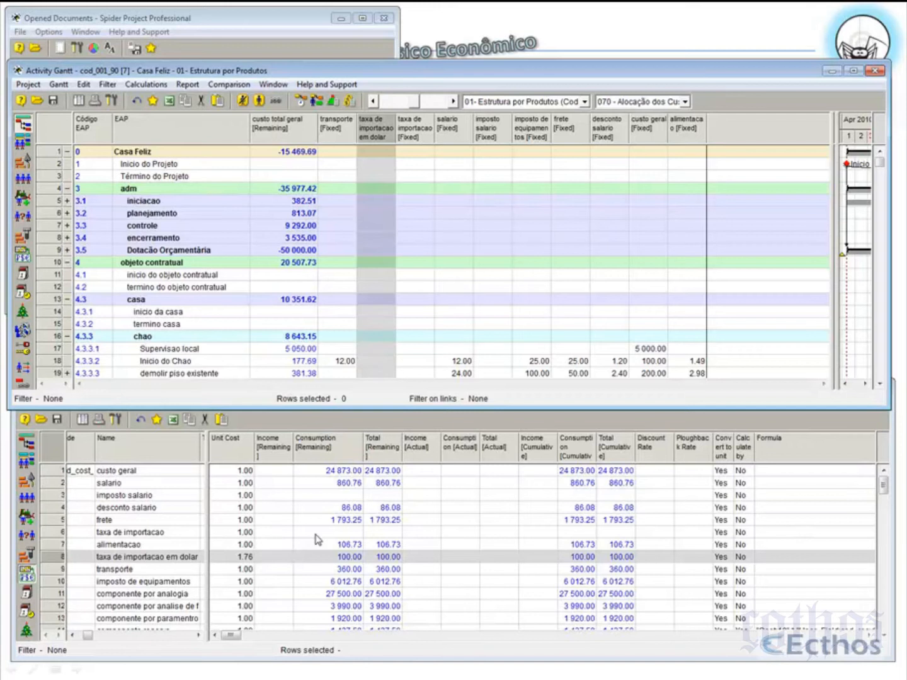
- Convert the cost components to the unit of taxa de importacao em dolar with correction factor 1 and recalculate the costs
right_click(50, 562)
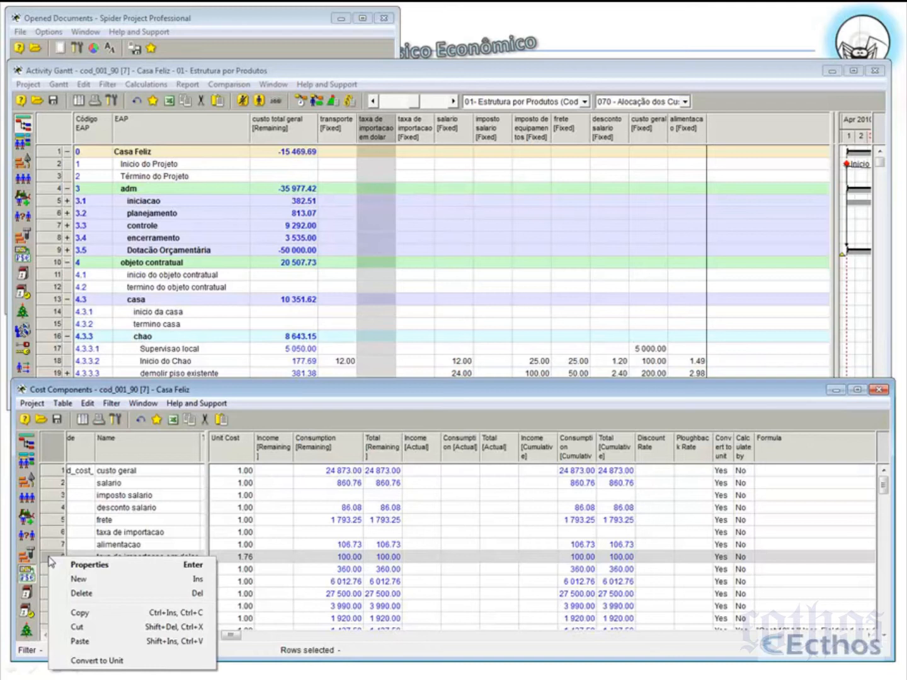
click(112, 661)
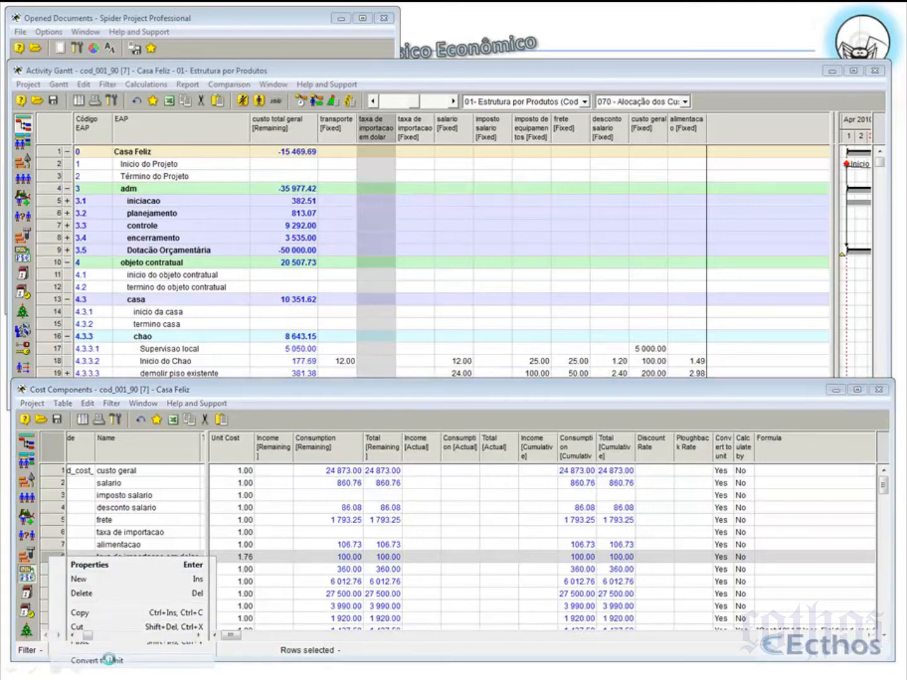
drag(254, 133, 418, 508)
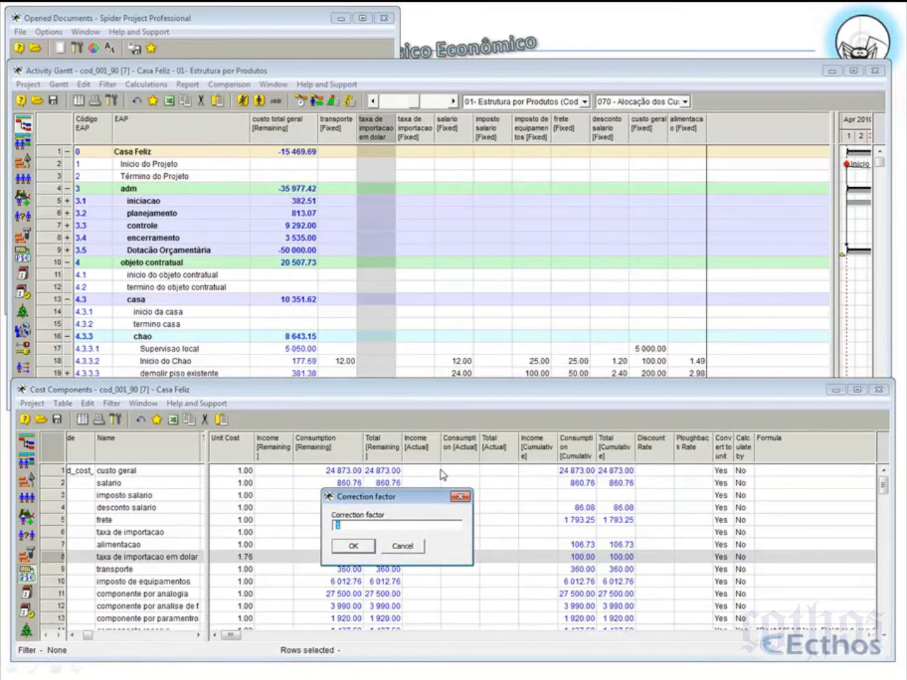
click(354, 546)
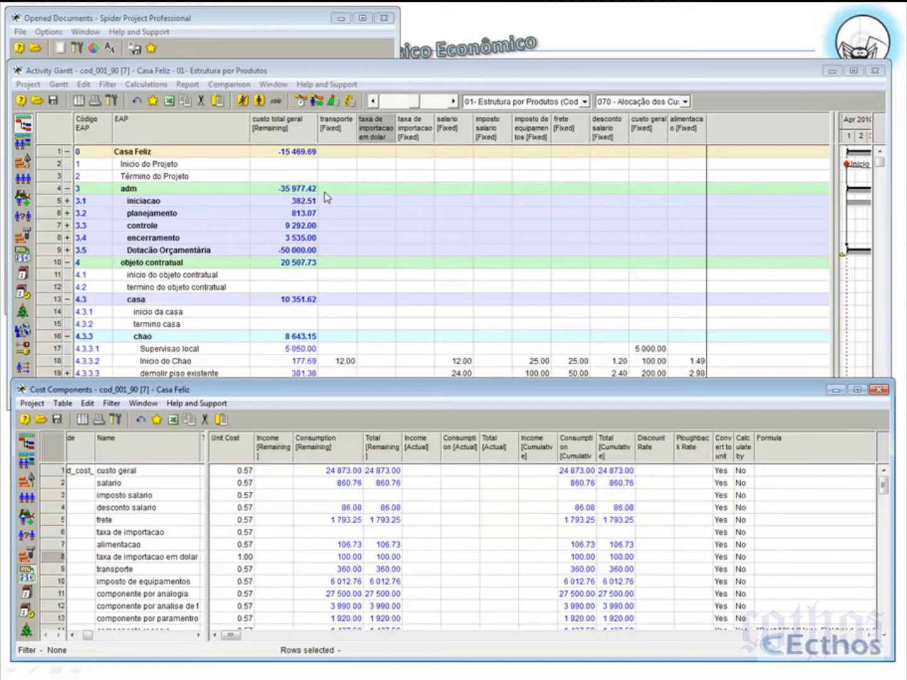
click(343, 72)
click(352, 101)
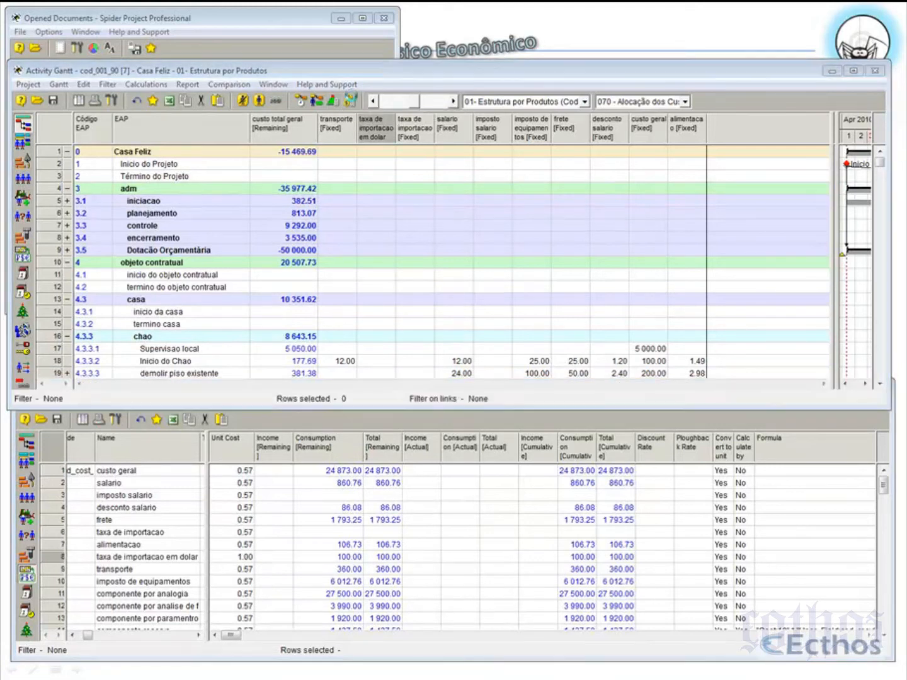
click(515, 474)
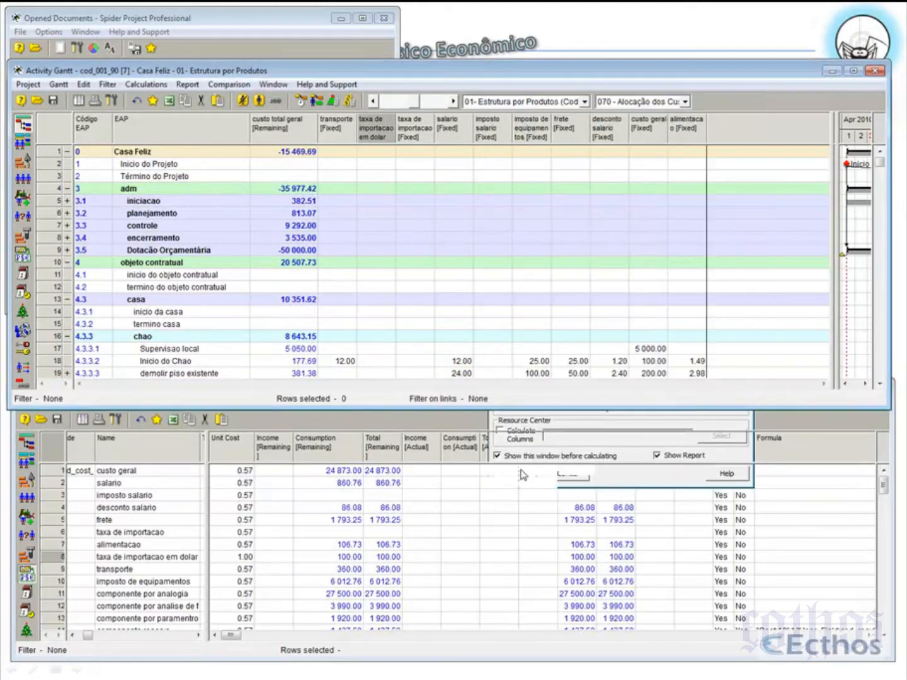
- Examine the converted custo total geral values and the fixed cost columns of the chao activities
click(491, 289)
scroll(487, 293, down, 3)
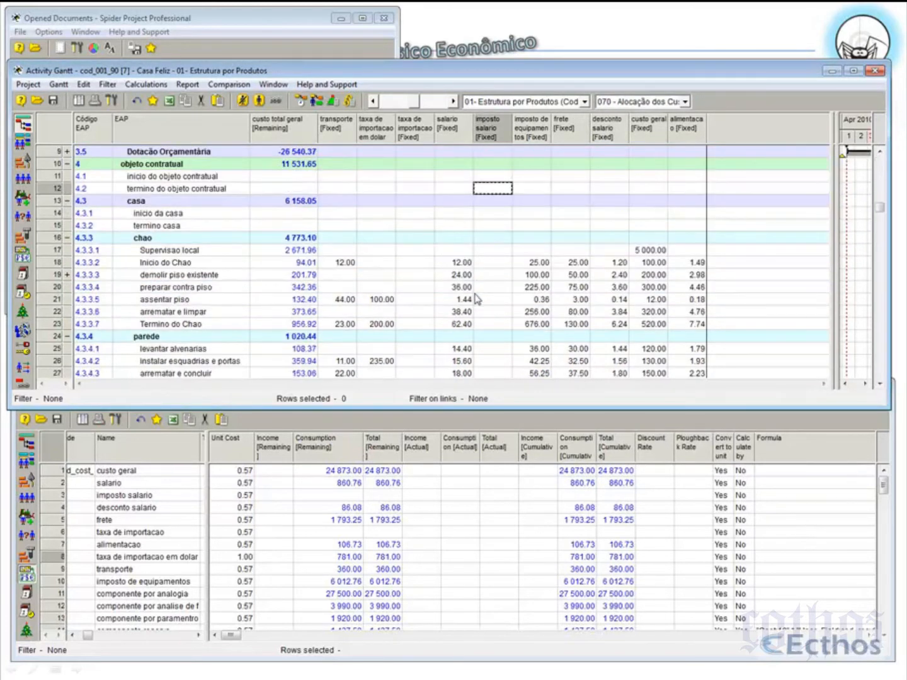
click(297, 279)
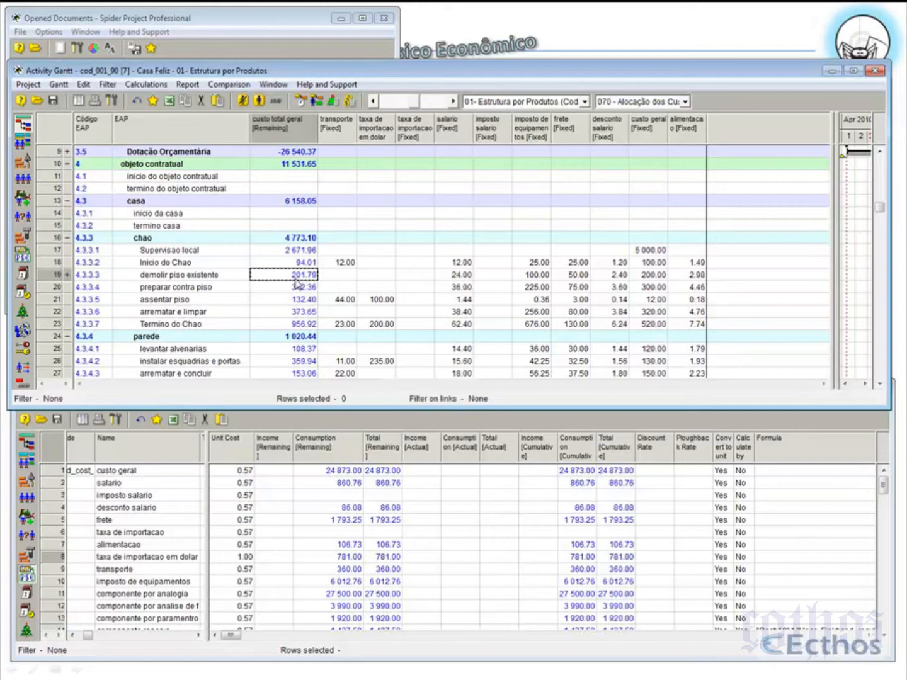
click(340, 263)
click(378, 264)
click(445, 263)
click(515, 264)
click(597, 252)
click(672, 261)
click(626, 240)
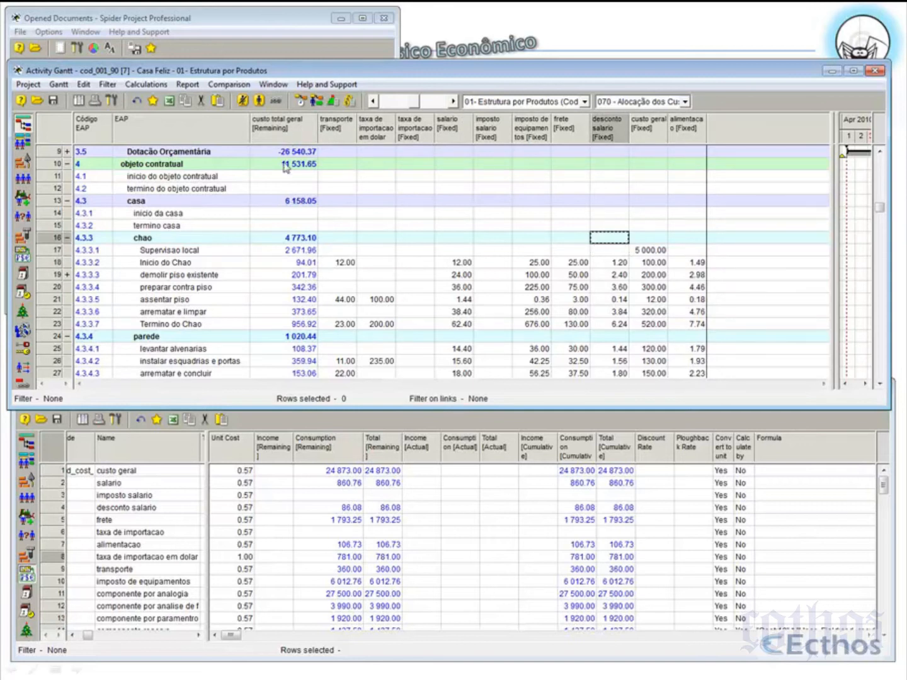
- Convert the cost components to the unit of alimentacao with correction factor 1 and recalculate the costs
click(322, 549)
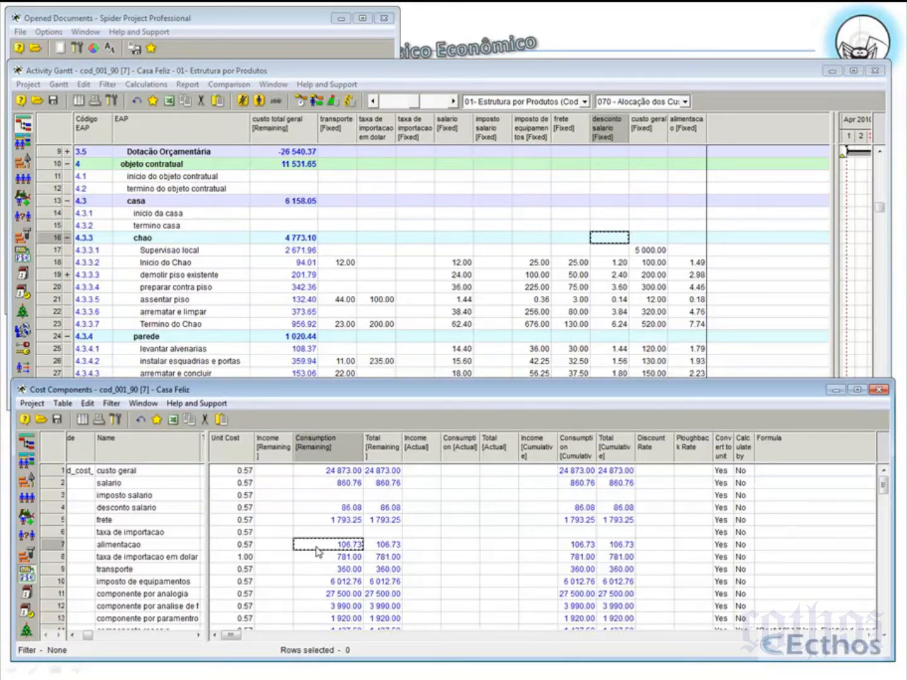
right_click(58, 553)
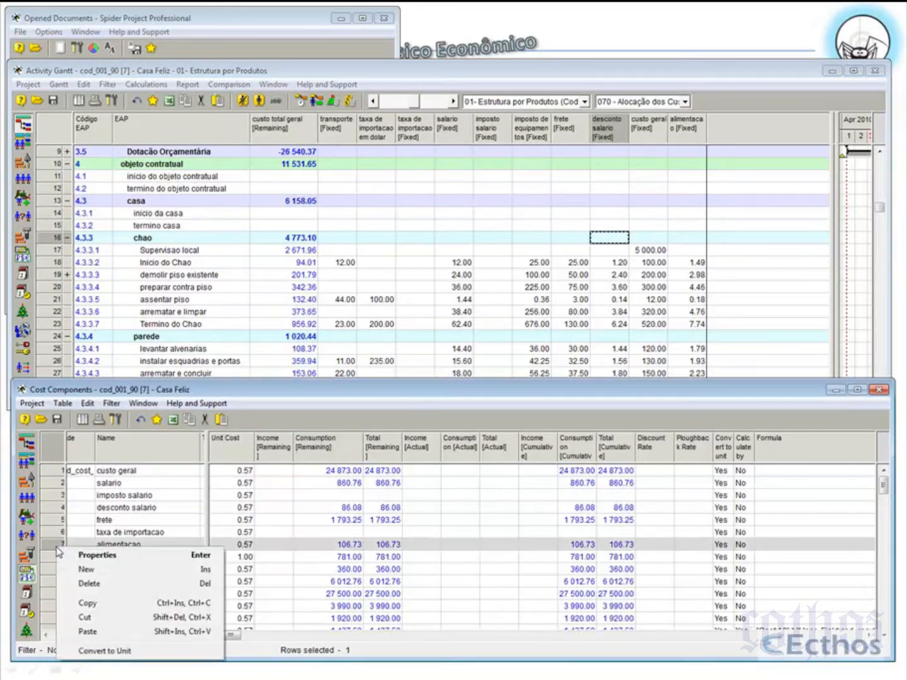
click(119, 652)
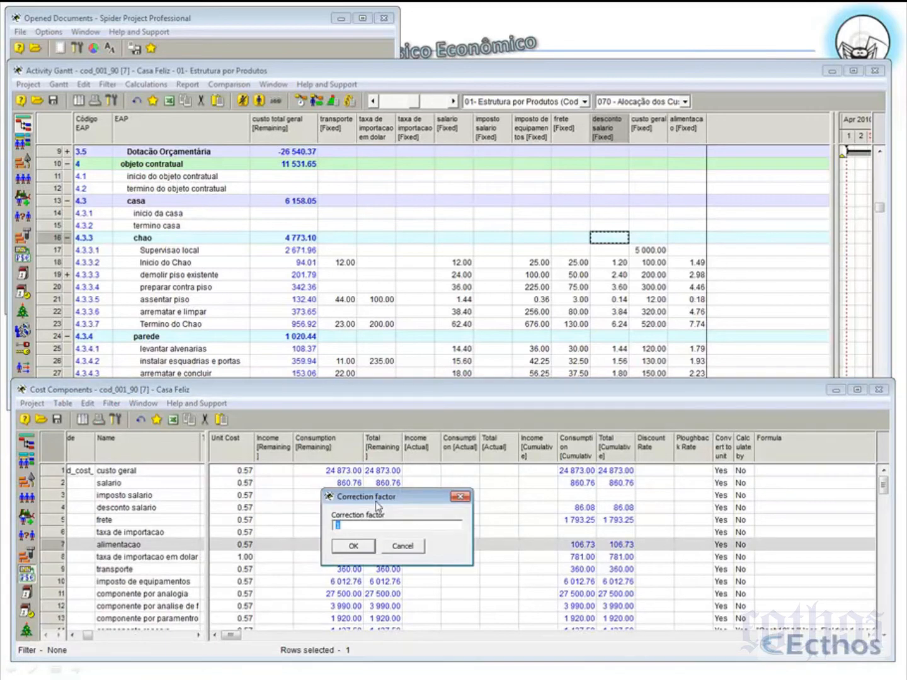
click(363, 546)
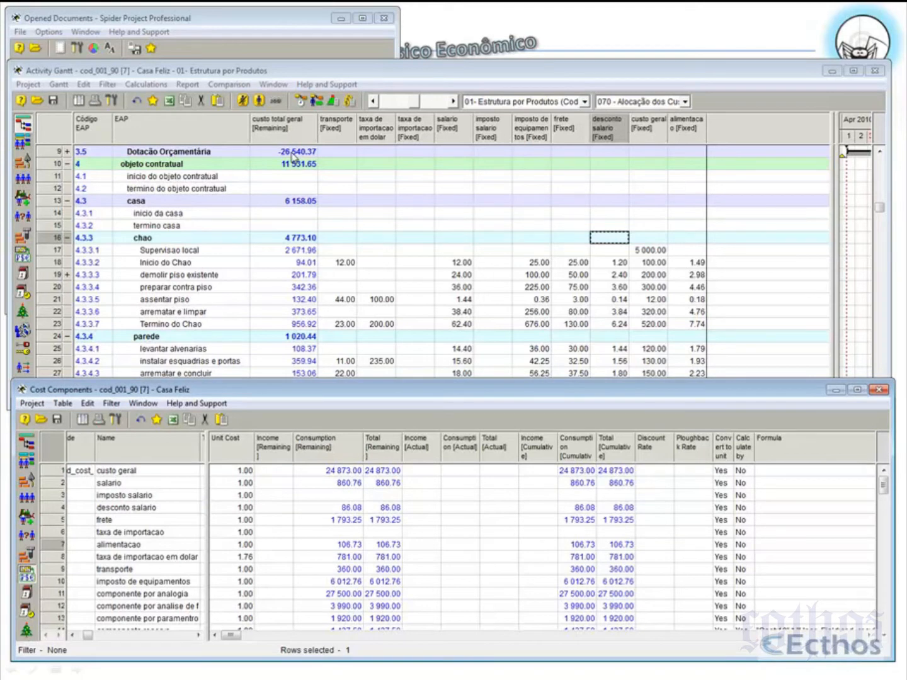
click(351, 103)
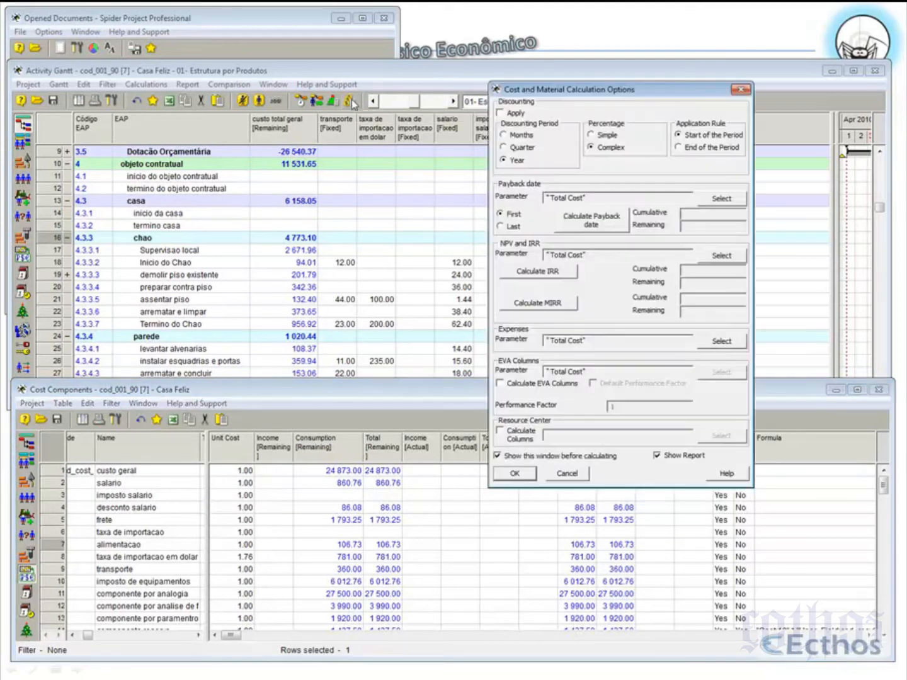
click(515, 473)
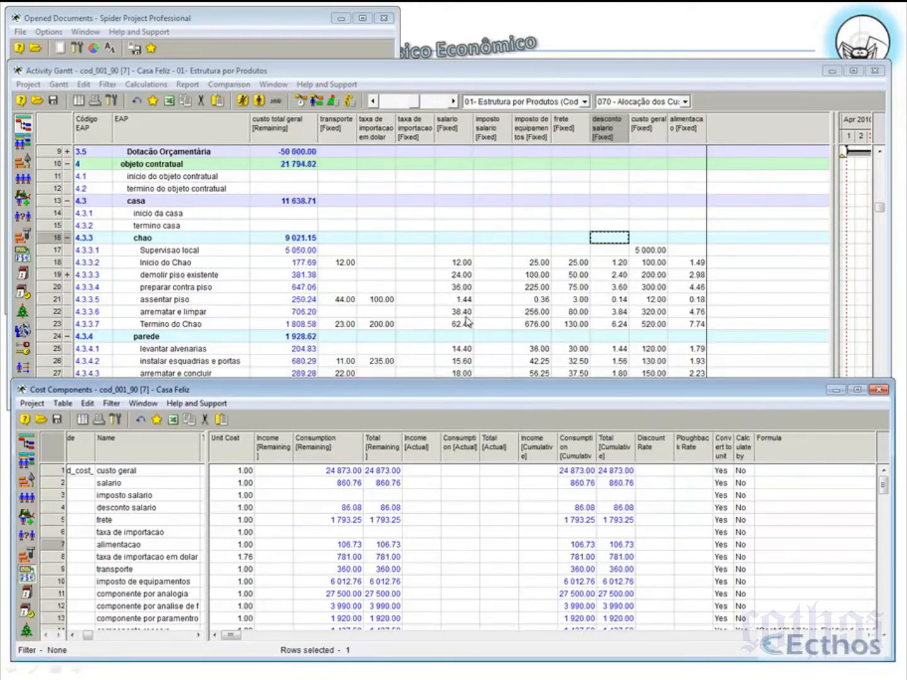
- Check the recalculated custo total geral for objeto contratual and for the whole Casa Feliz project
click(307, 164)
scroll(304, 170, up, 3)
click(294, 153)
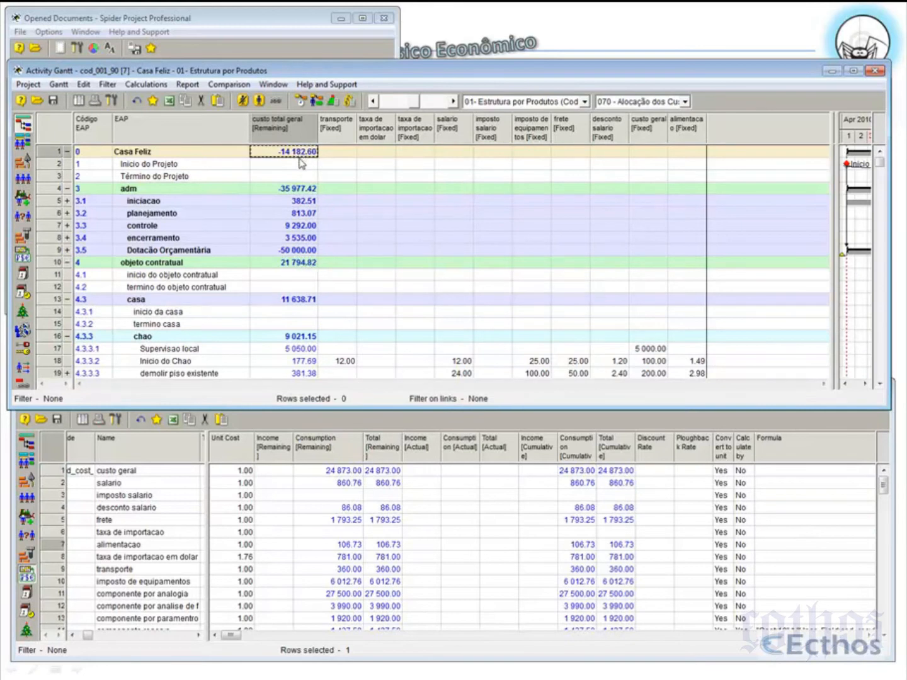
- Convert the cost components to the taxa de importacao em dolar unit again with correction factor 1 and recalculate
right_click(54, 558)
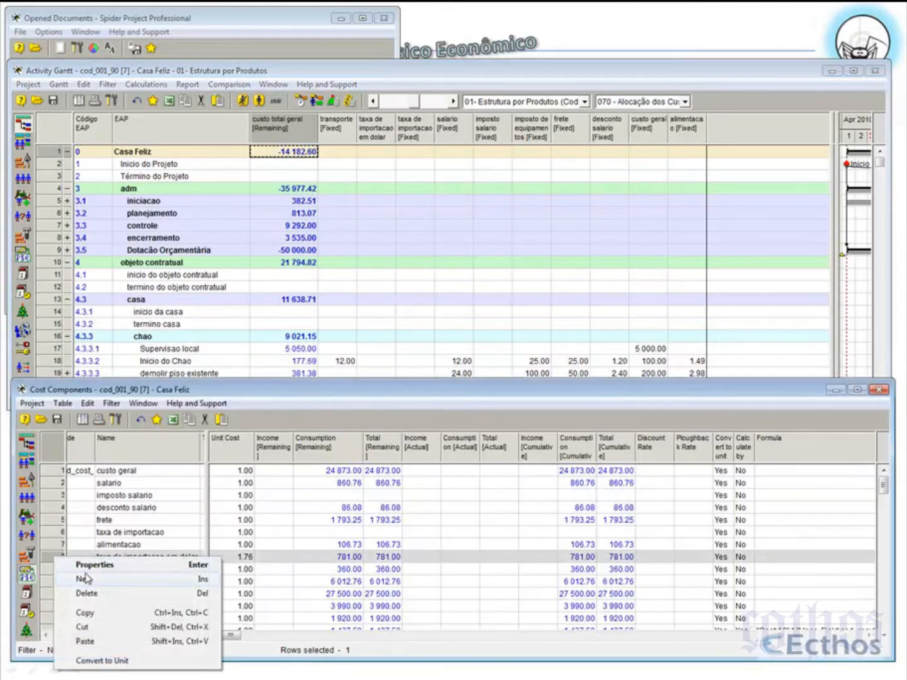
click(103, 660)
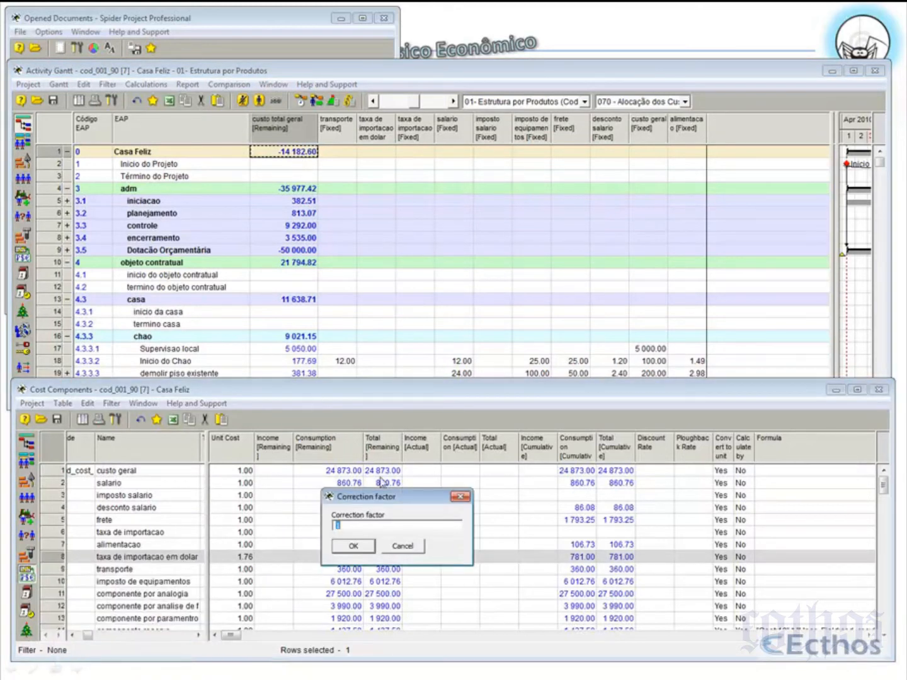
click(352, 547)
click(350, 100)
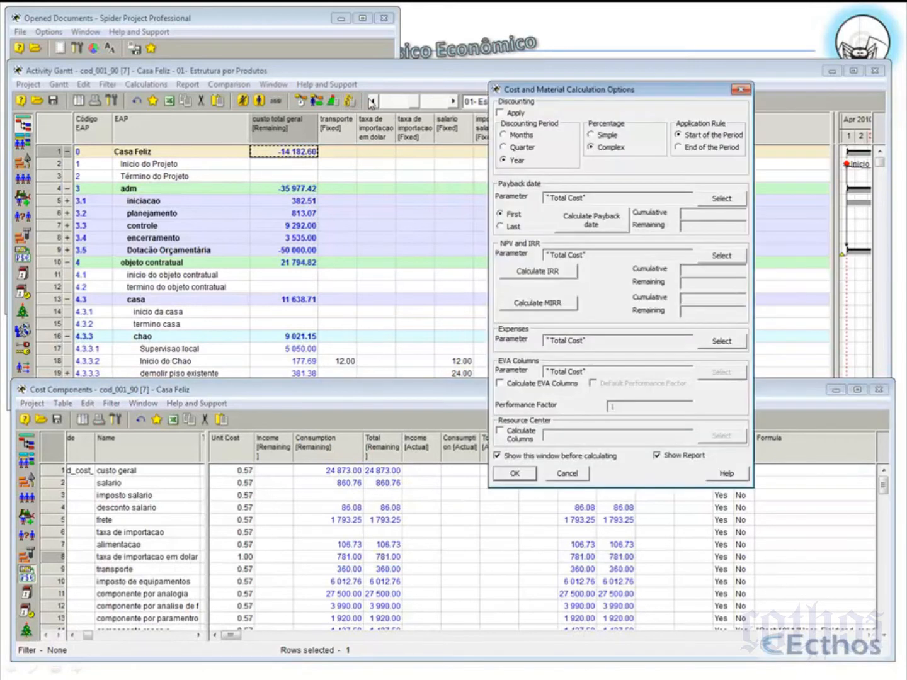
key(Return)
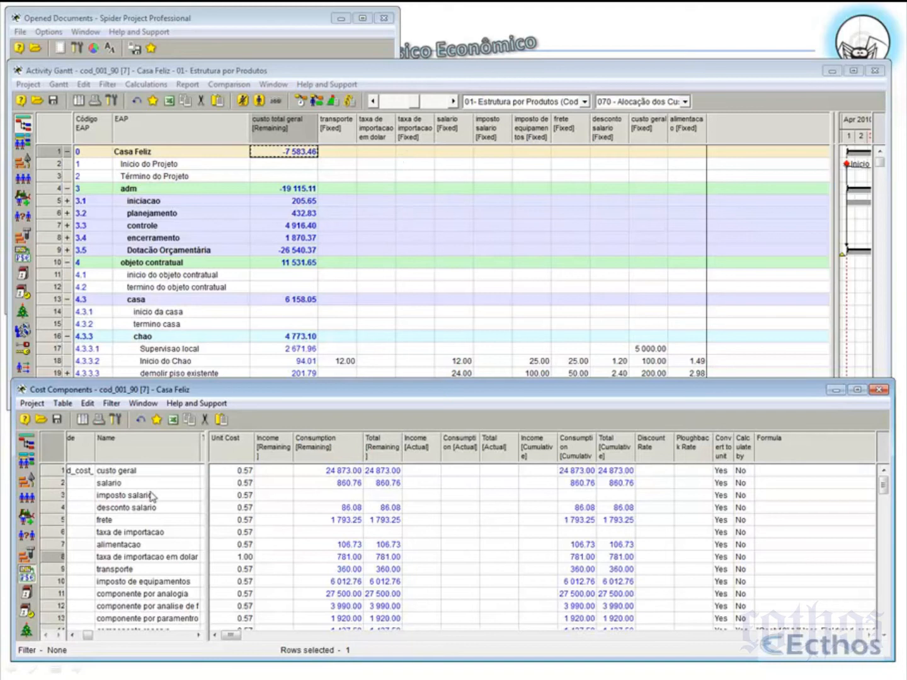
- Insert a new cost component below salario and name it outra moeda
click(61, 484)
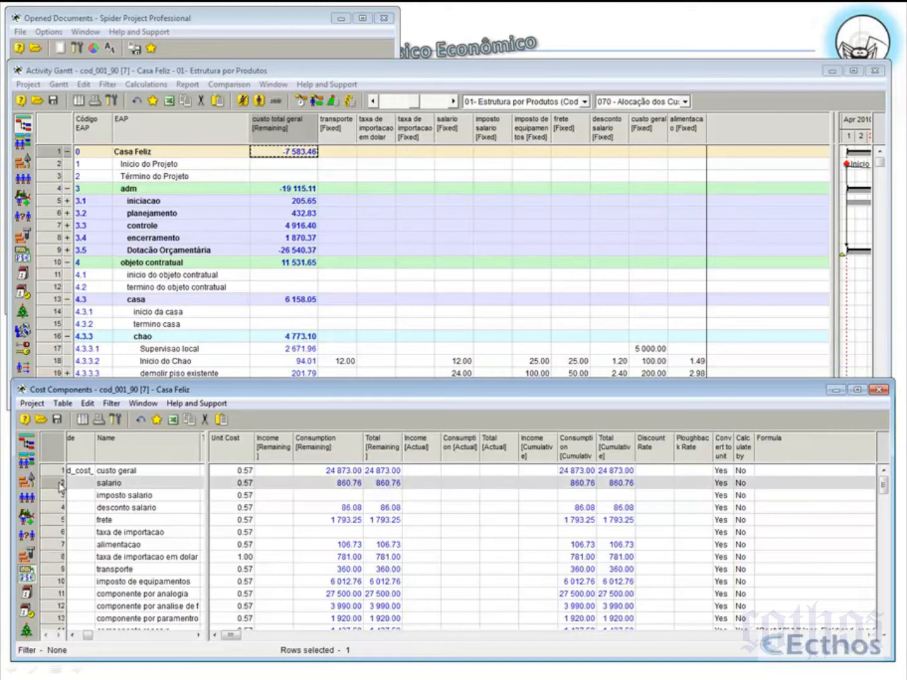
key(Insert)
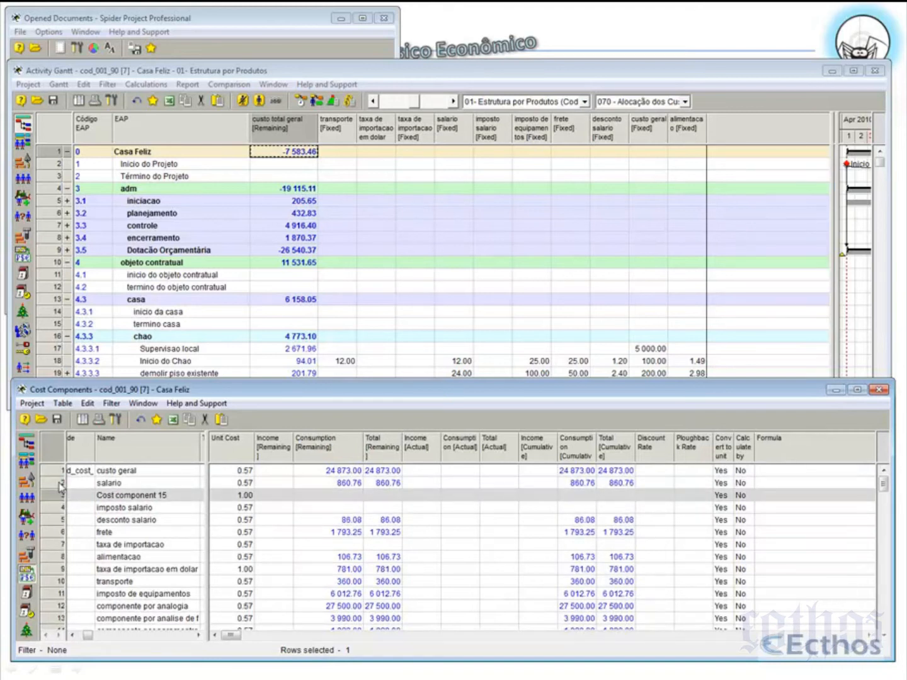
click(108, 495)
text(outra moeda)
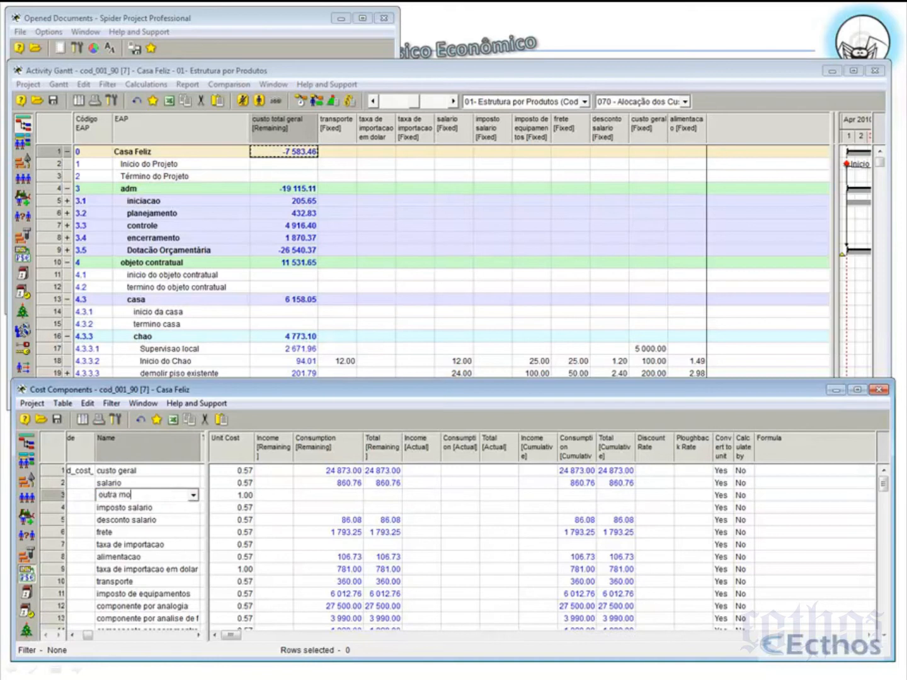
- Set the unit cost of the outra moeda cost component to 2,36
click(246, 495)
click(247, 497)
text(2)
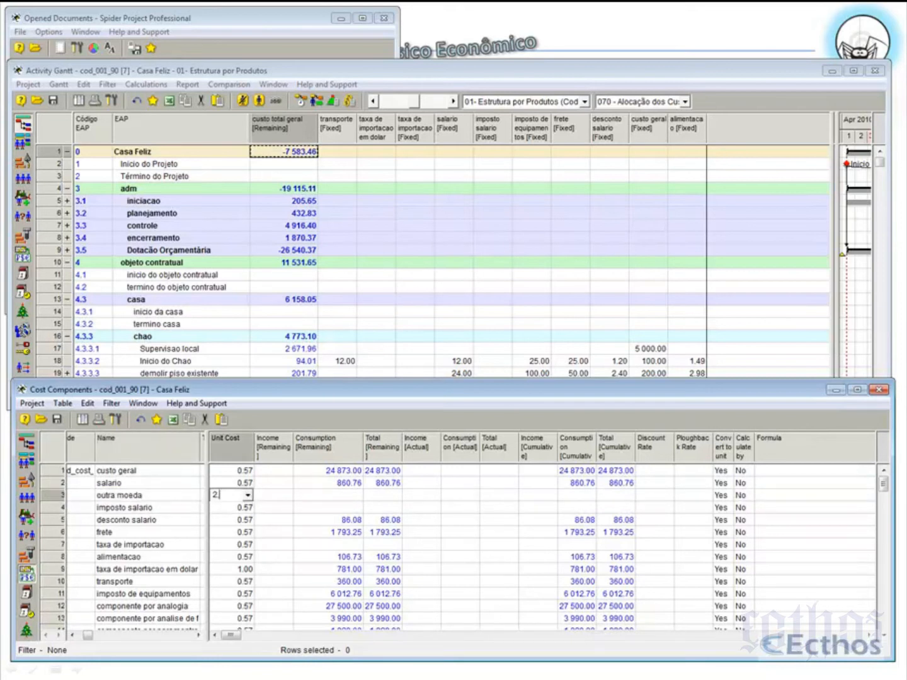
text(,36)
click(245, 521)
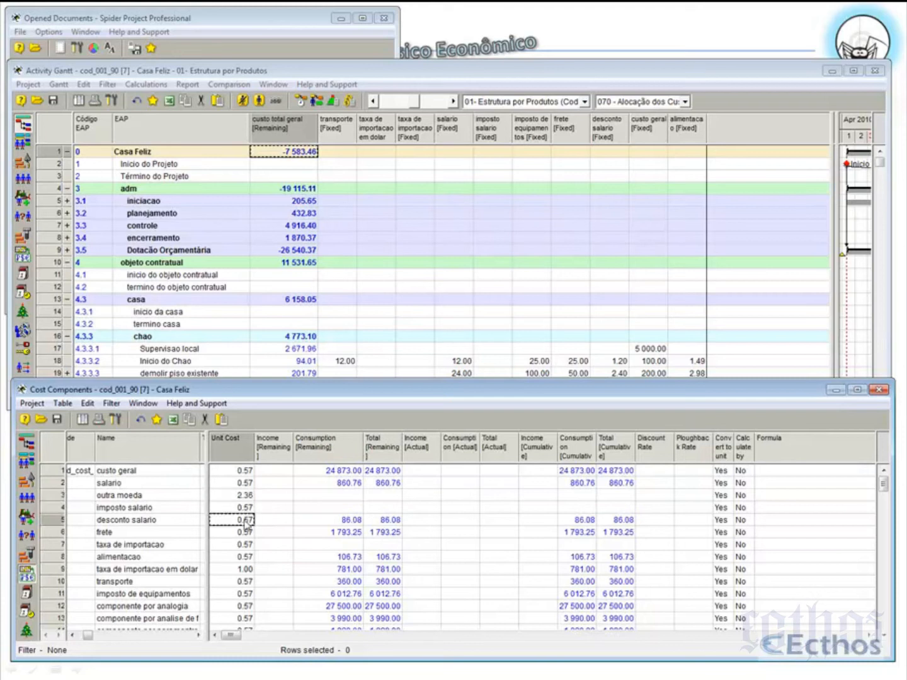
click(242, 496)
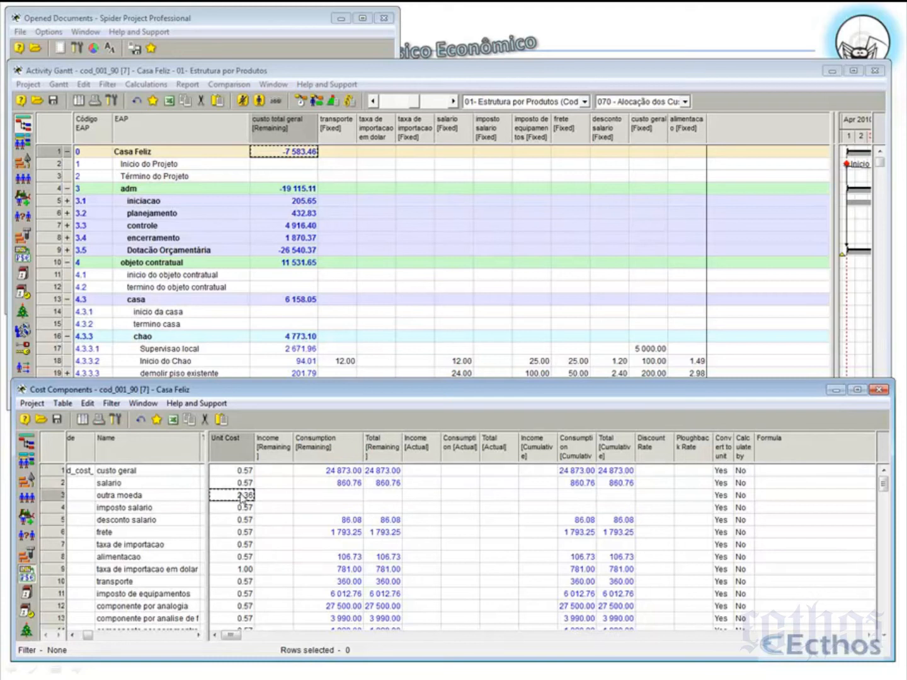
- Convert the cost components to the unit of outra moeda with correction factor 1 and recalculate the project costs
right_click(58, 496)
click(118, 598)
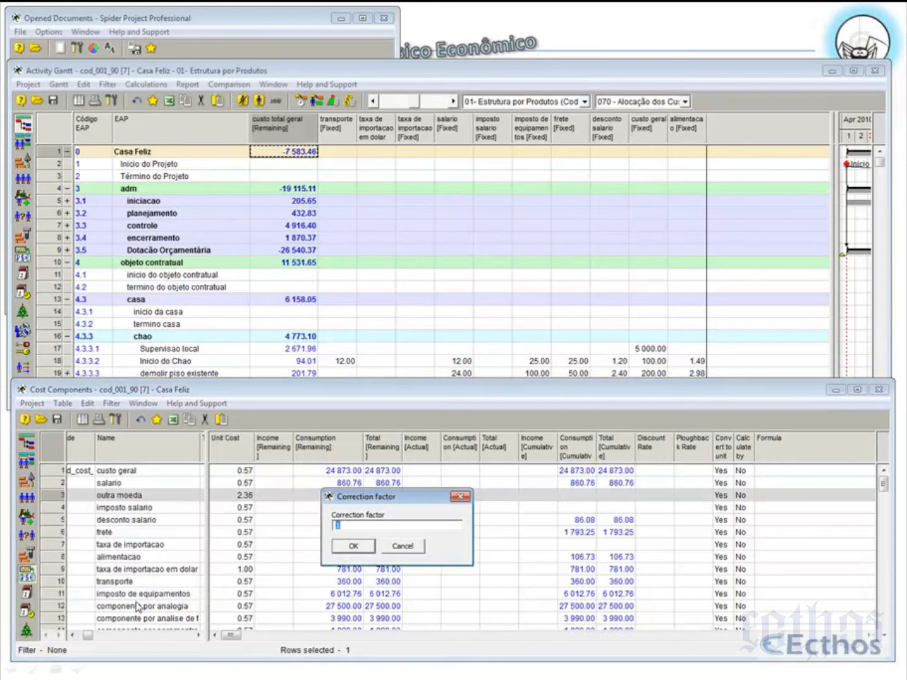
click(352, 548)
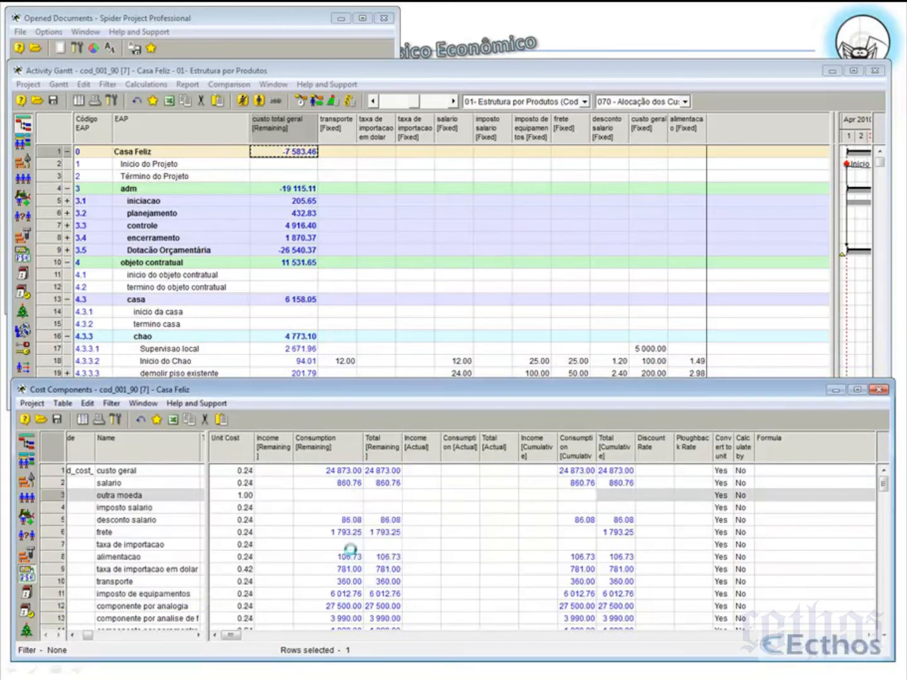
click(350, 101)
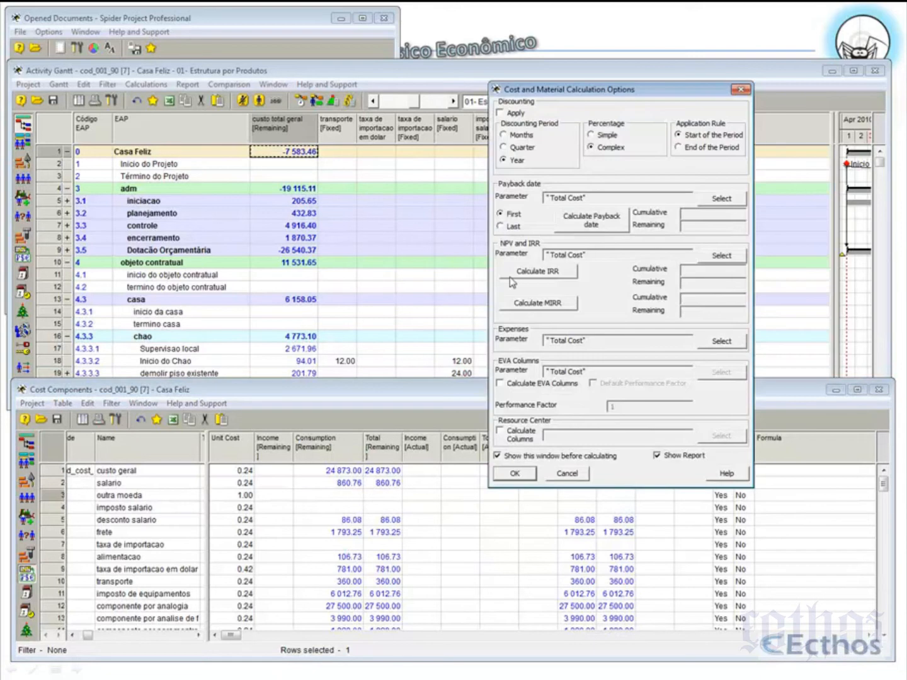
click(519, 474)
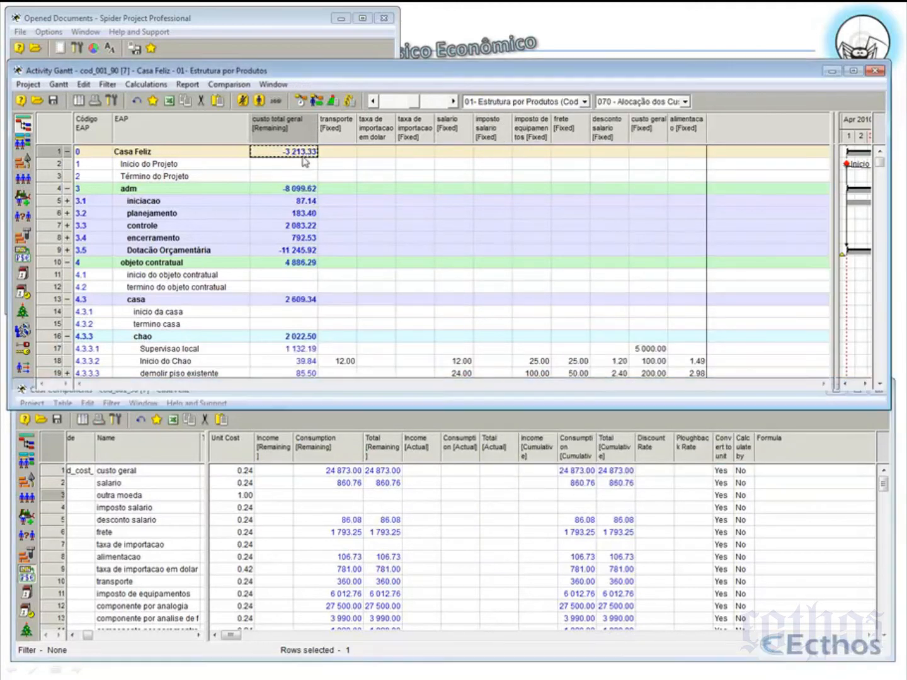
- Check the recalculated custo total geral for Casa Feliz and the fixed cost columns around the chao phase
click(305, 161)
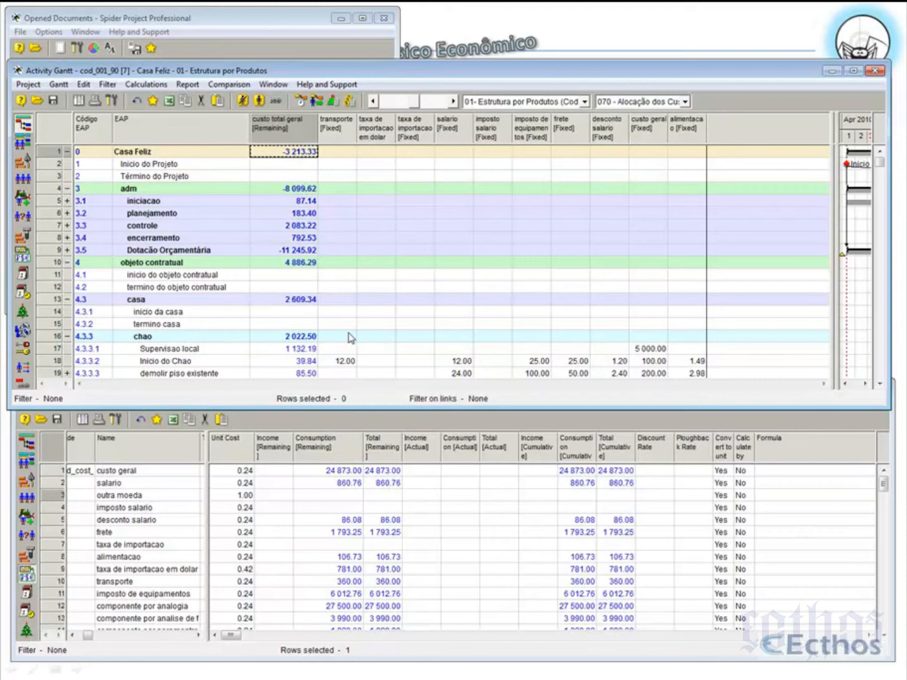
click(350, 348)
click(449, 351)
click(547, 338)
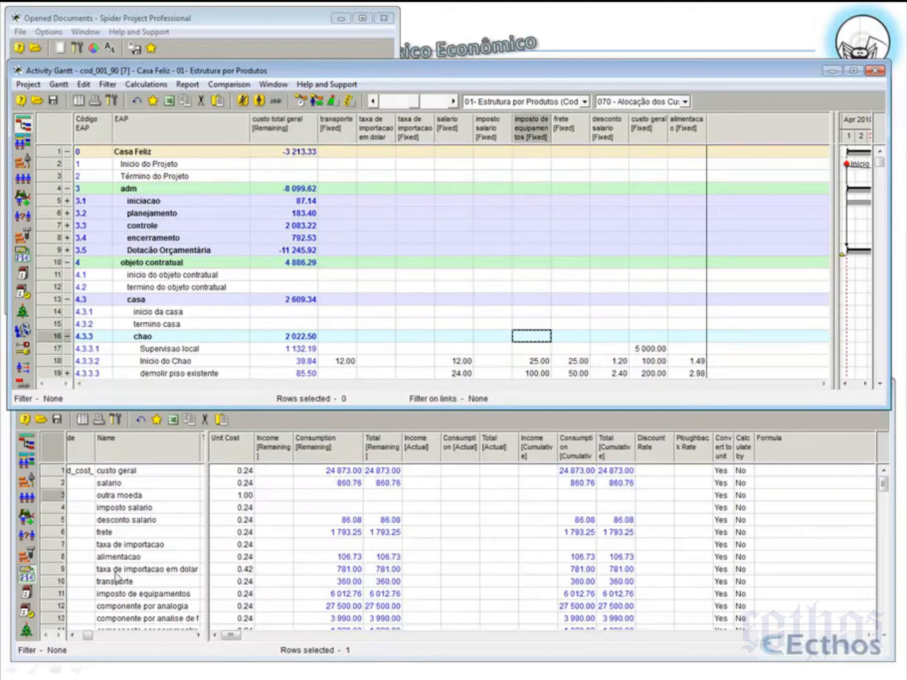
- Convert the cost components to the unit of salario with correction factor 1, check the unit costs and recalculate the project costs
right_click(67, 485)
click(94, 594)
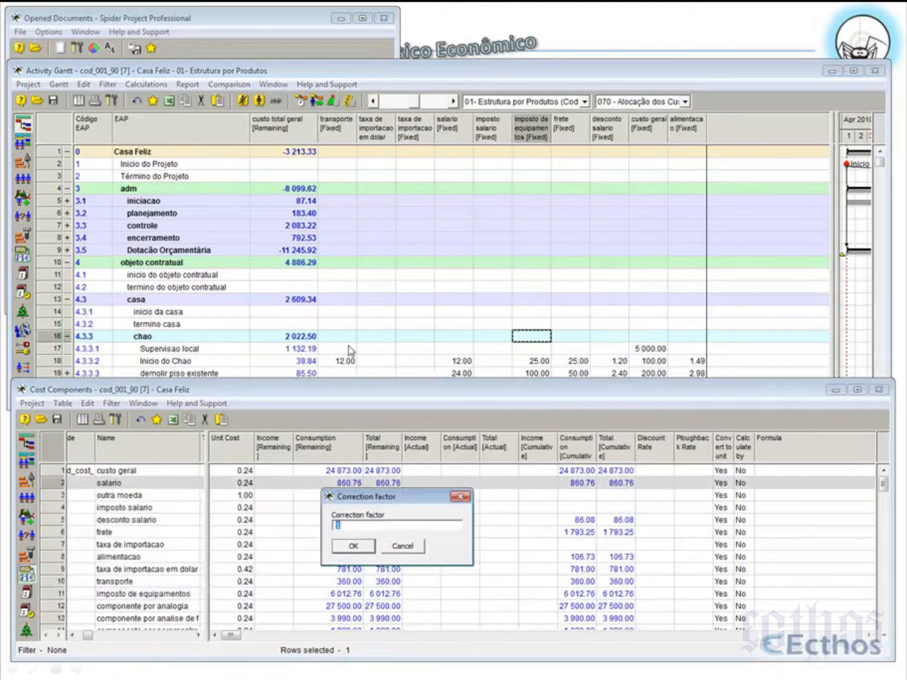
click(350, 546)
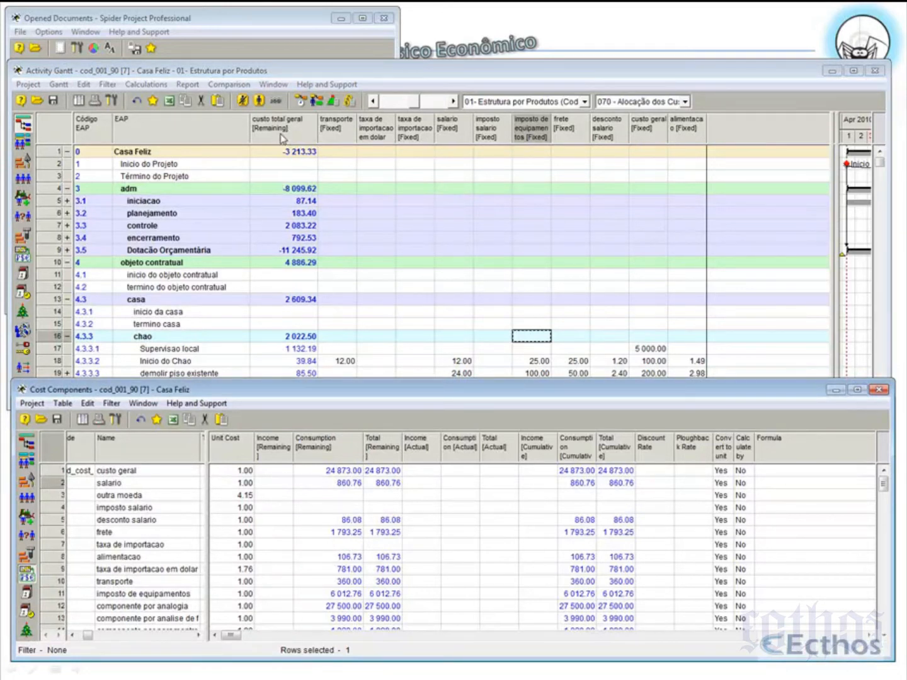
click(239, 483)
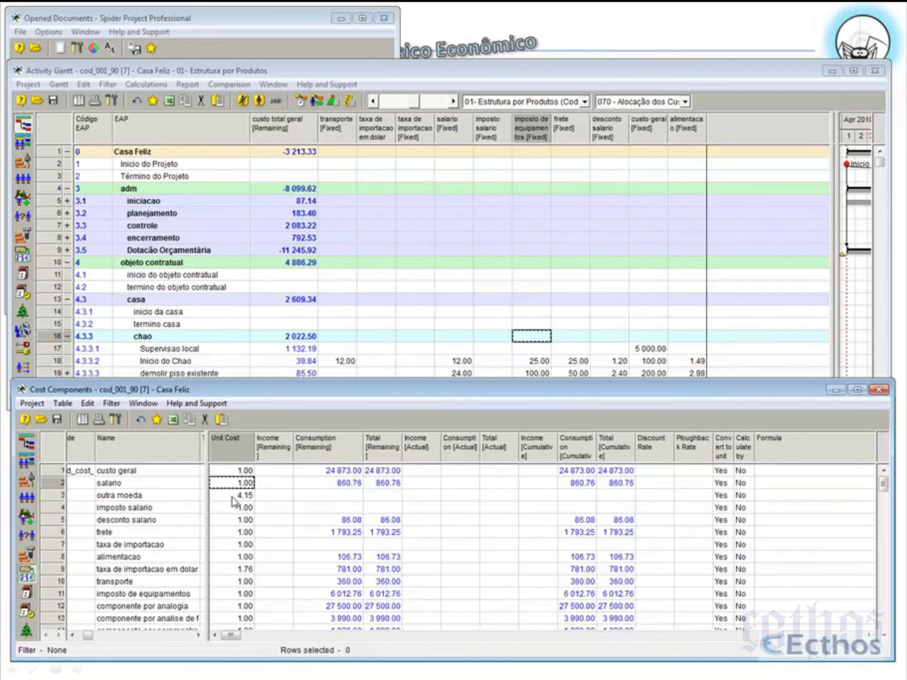
click(233, 496)
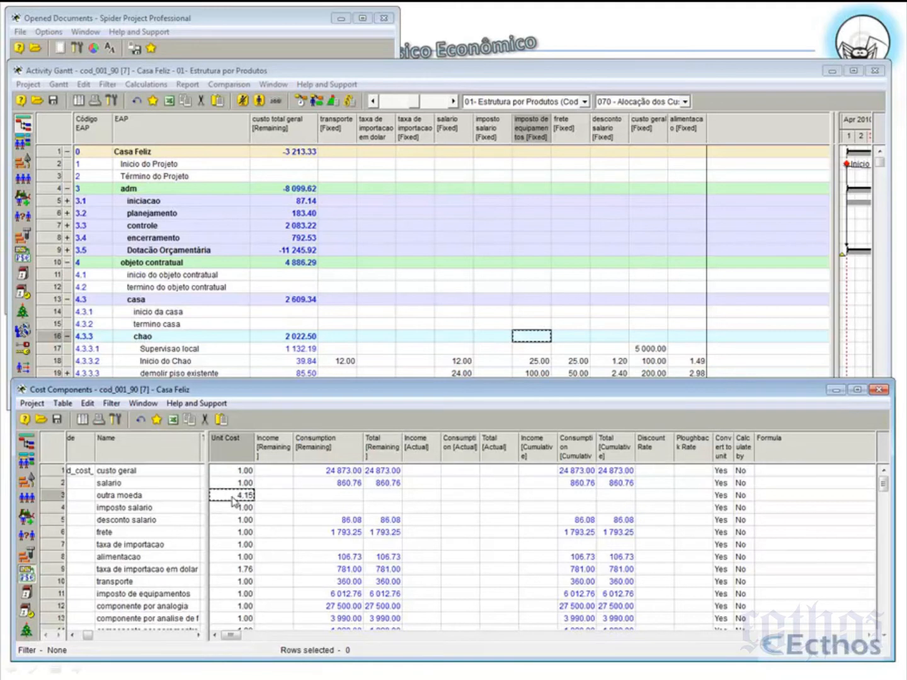
click(348, 101)
click(516, 473)
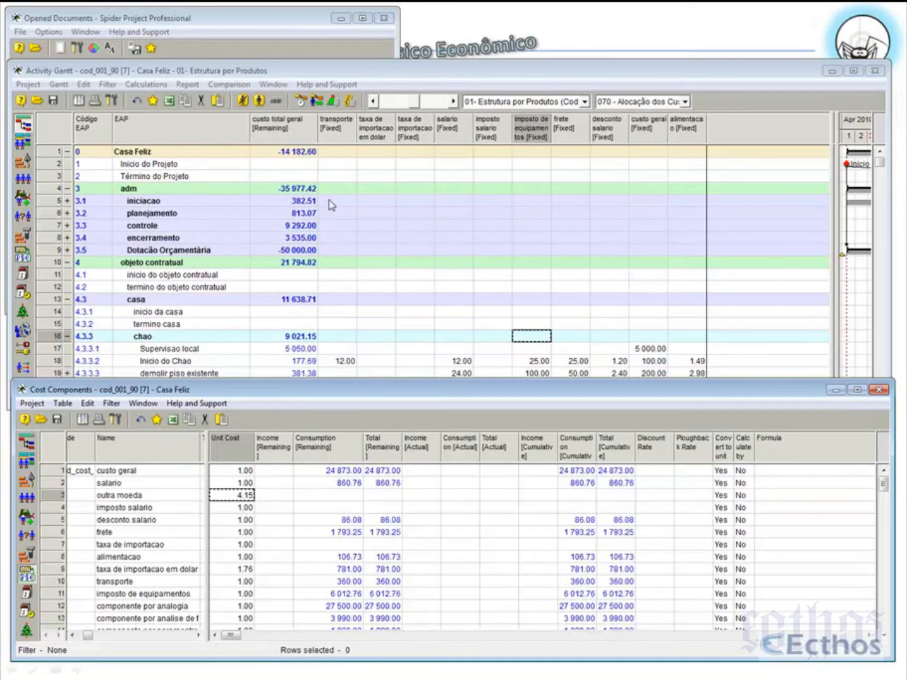
- Close the cost components table and enlarge the Casa Feliz Activity Gantt window to show more rows
click(309, 214)
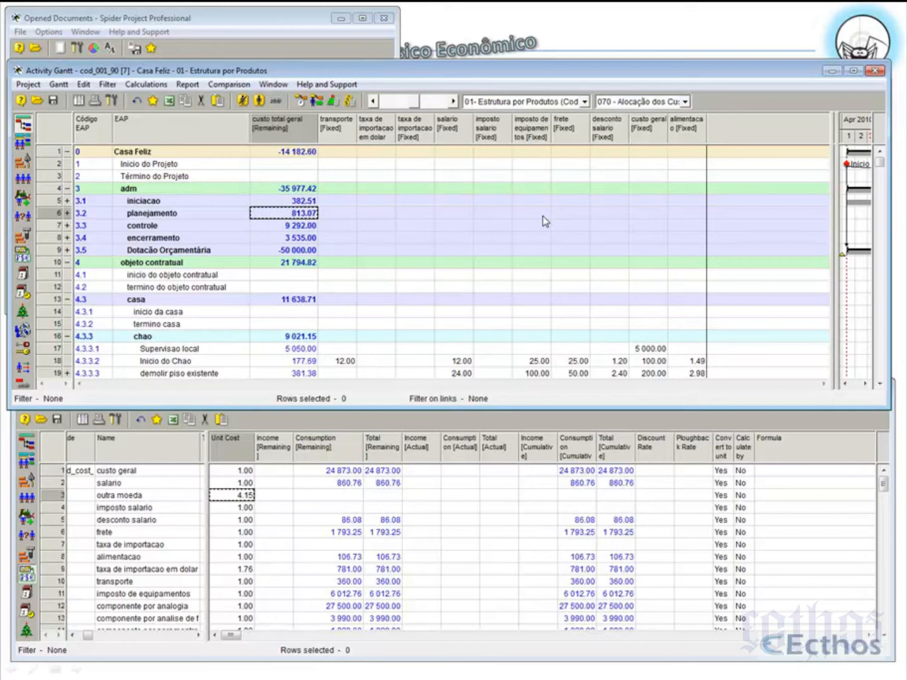
click(841, 427)
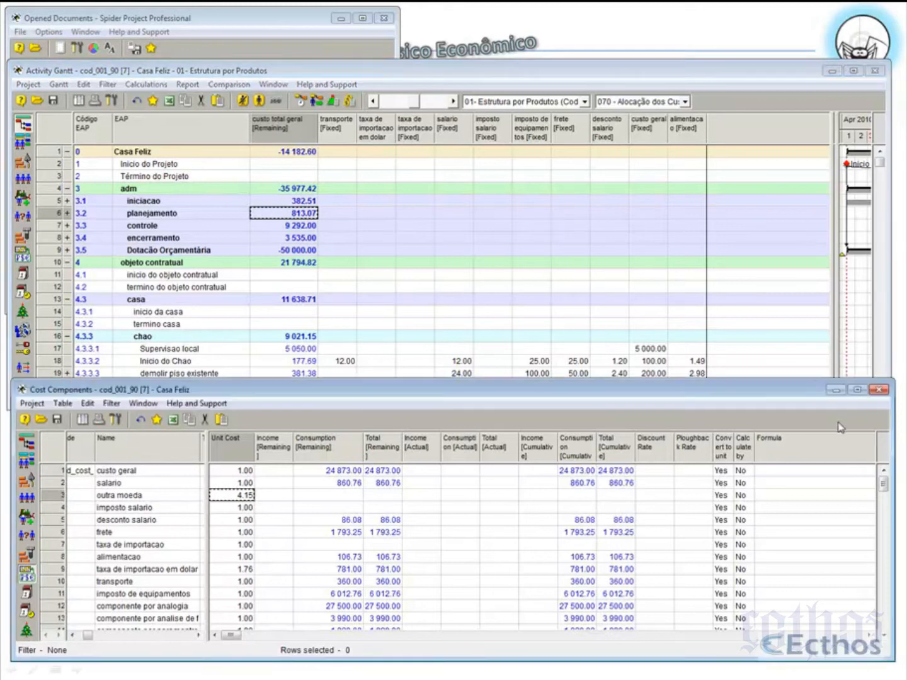
click(882, 398)
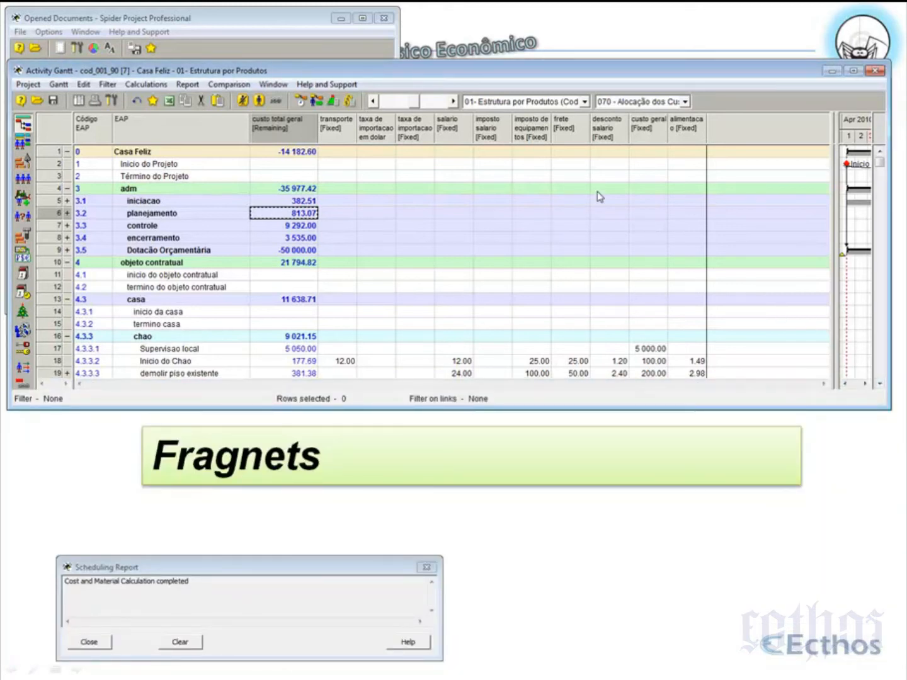
click(587, 46)
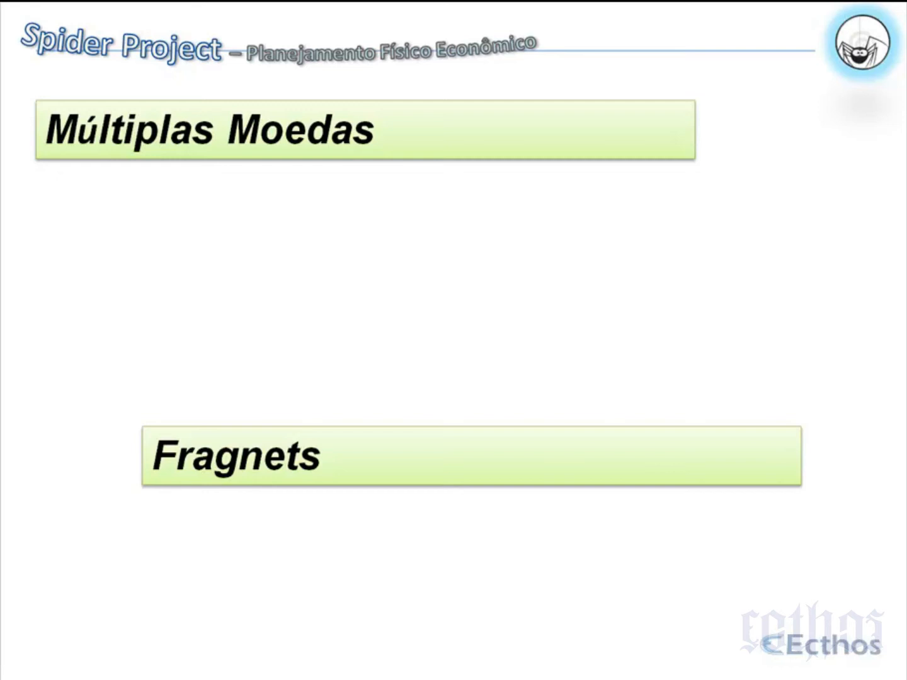
key(alt+Tab)
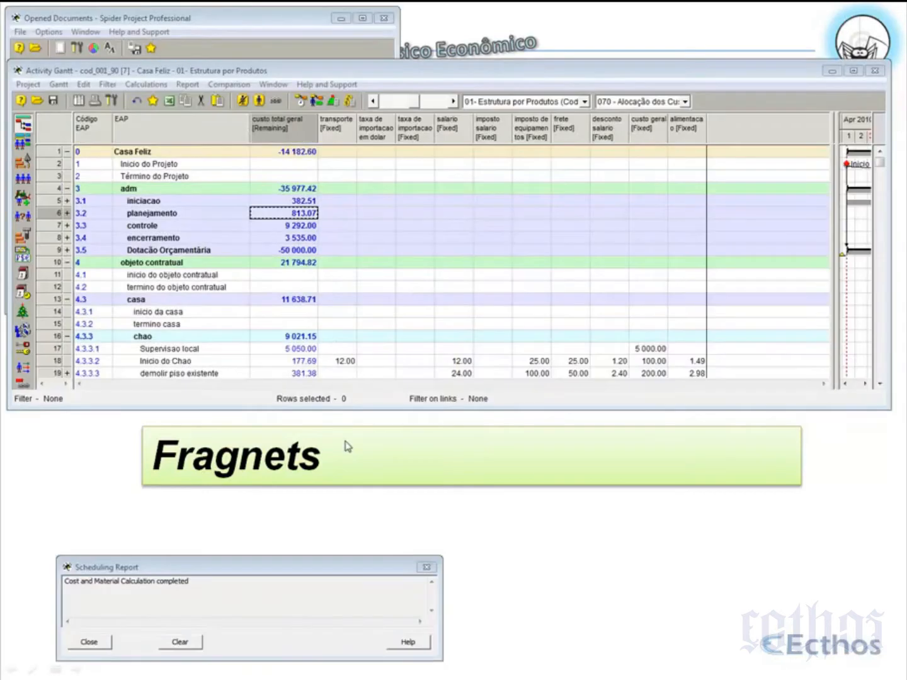
drag(409, 409, 420, 656)
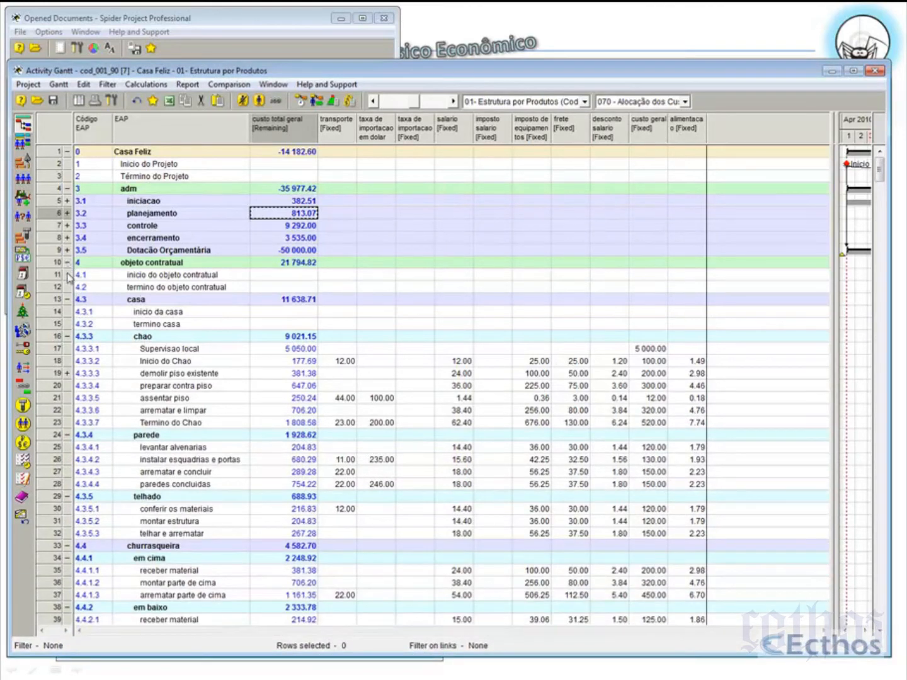
- Collapse the casa, churrasqueira and piscina phases in the Casa Feliz structure
click(67, 300)
click(67, 312)
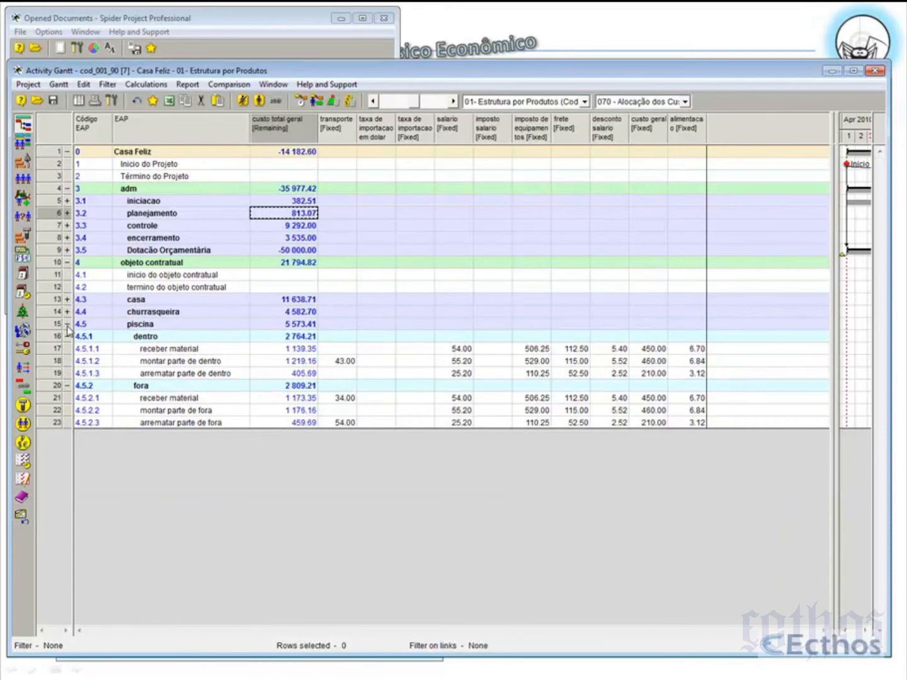
click(67, 323)
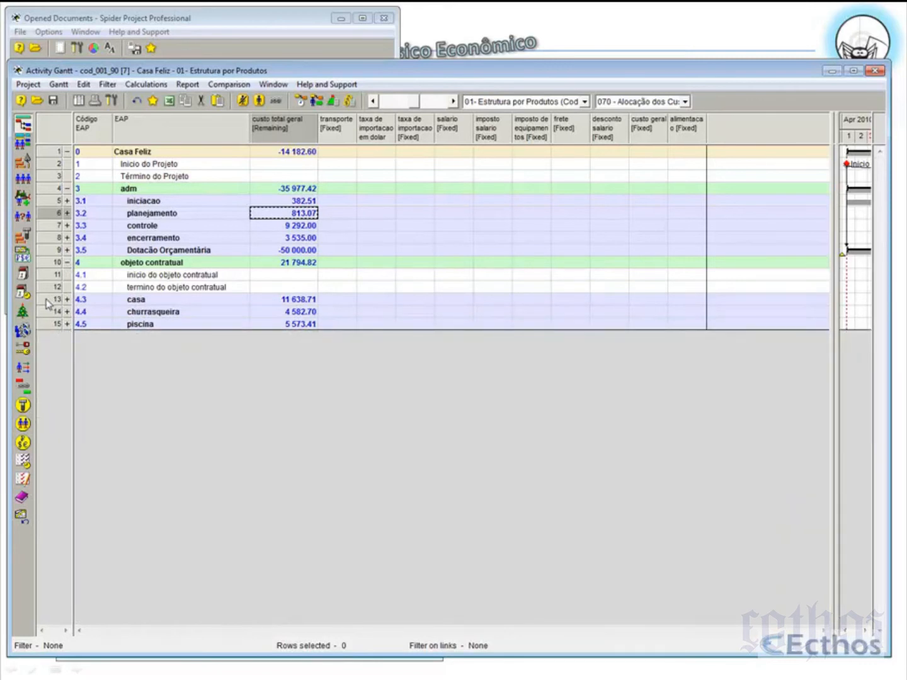
- Copy the churrasqueira phase as a new project, trying the options for deleting unused resources, materials, cost components and calendars
right_click(46, 313)
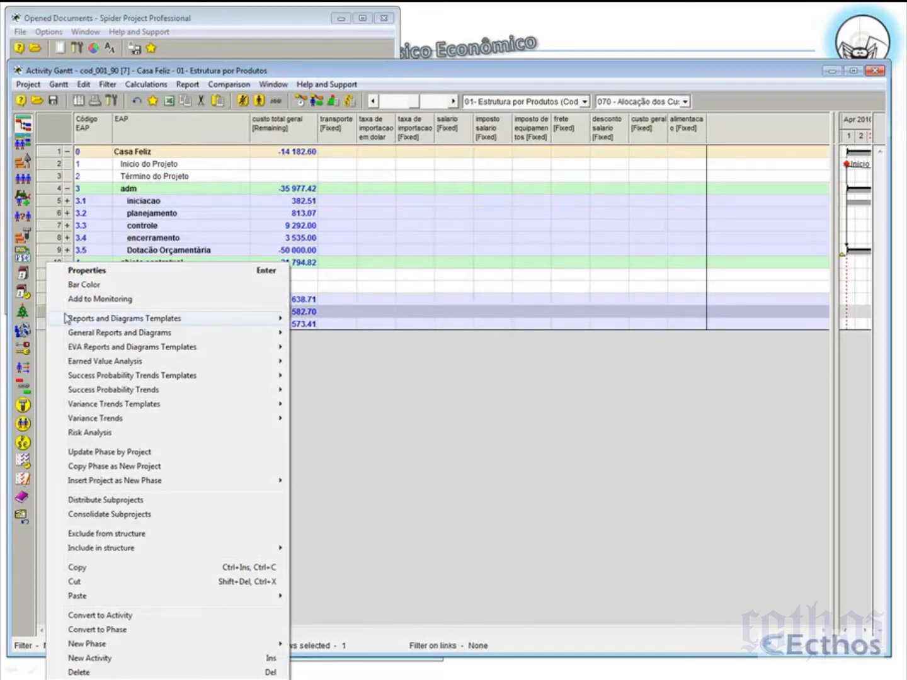
click(153, 468)
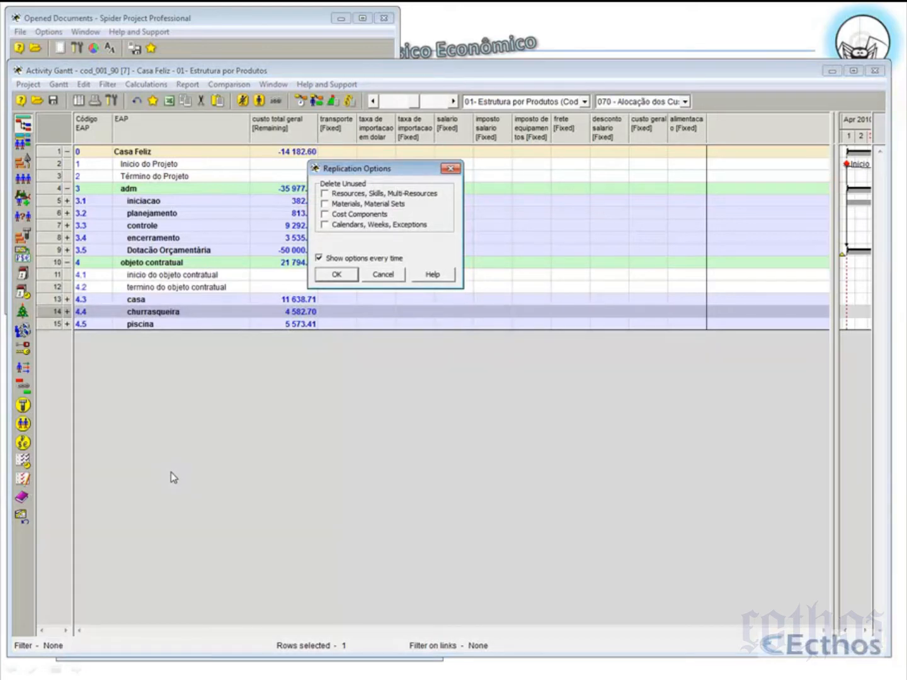
click(334, 279)
click(325, 193)
click(325, 203)
click(325, 213)
click(325, 223)
click(325, 215)
click(325, 203)
click(325, 195)
click(338, 275)
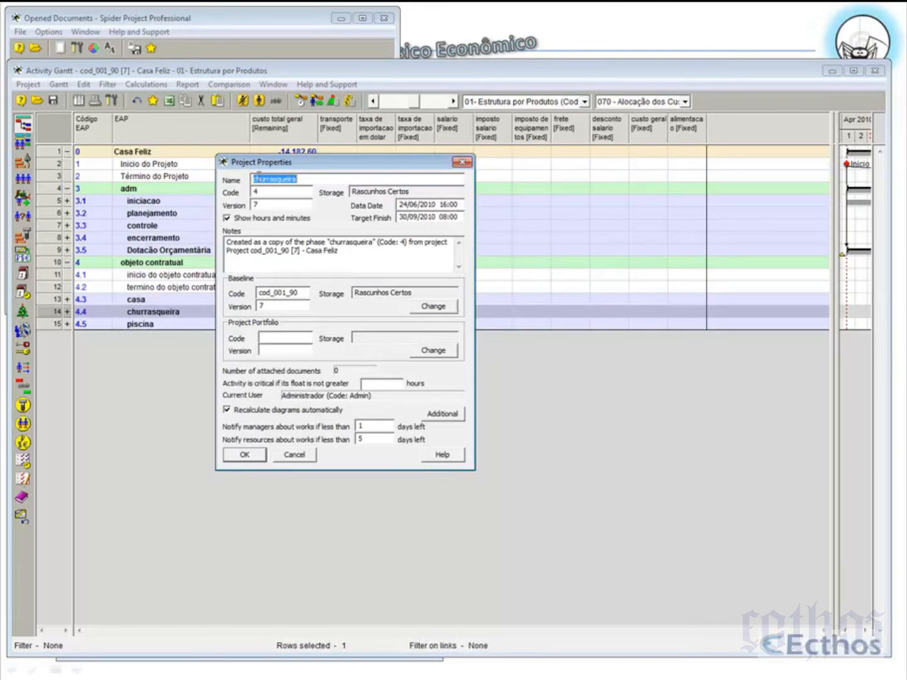
- Name the copied project fragnet - churrasqueira and set its code to frag-4
click(253, 180)
text(freganet -)
key(BackSpace)
key(Left)
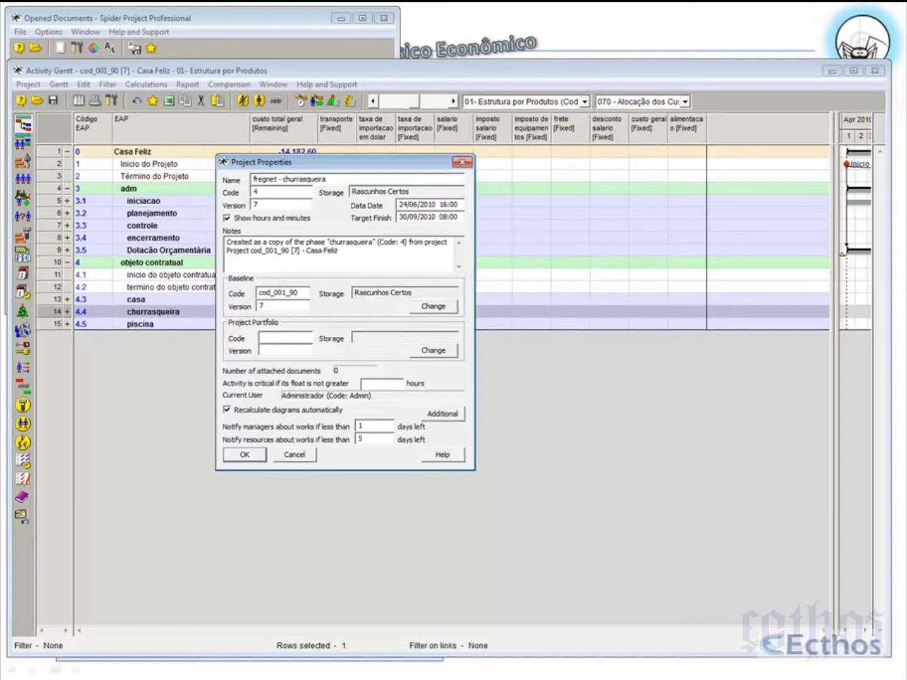
click(254, 193)
text(frag-)
click(244, 456)
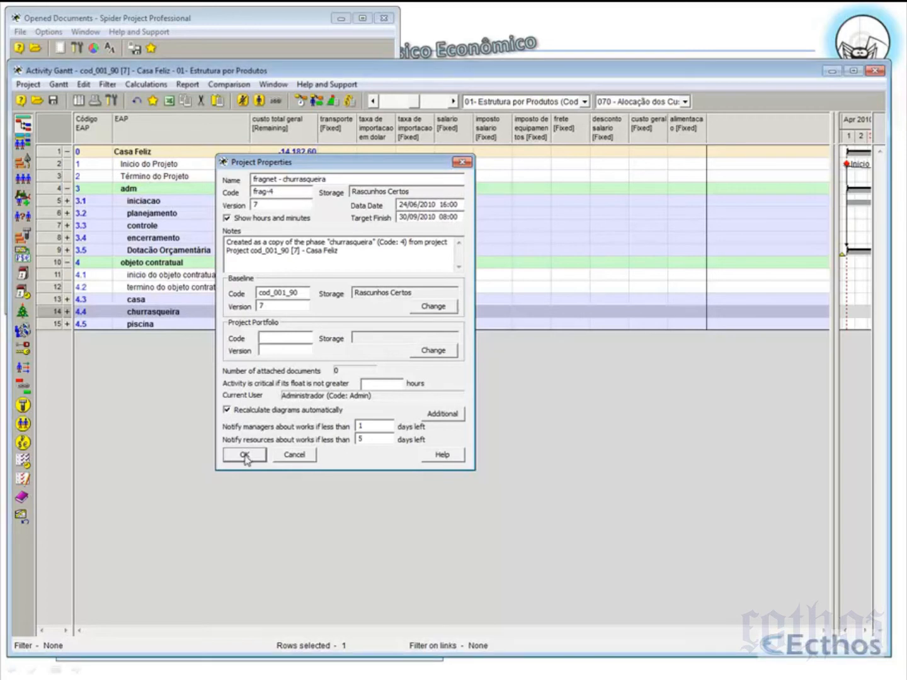
- Save the fragnet project in the Fragment Library storage with code frag-4 and version 7
click(49, 105)
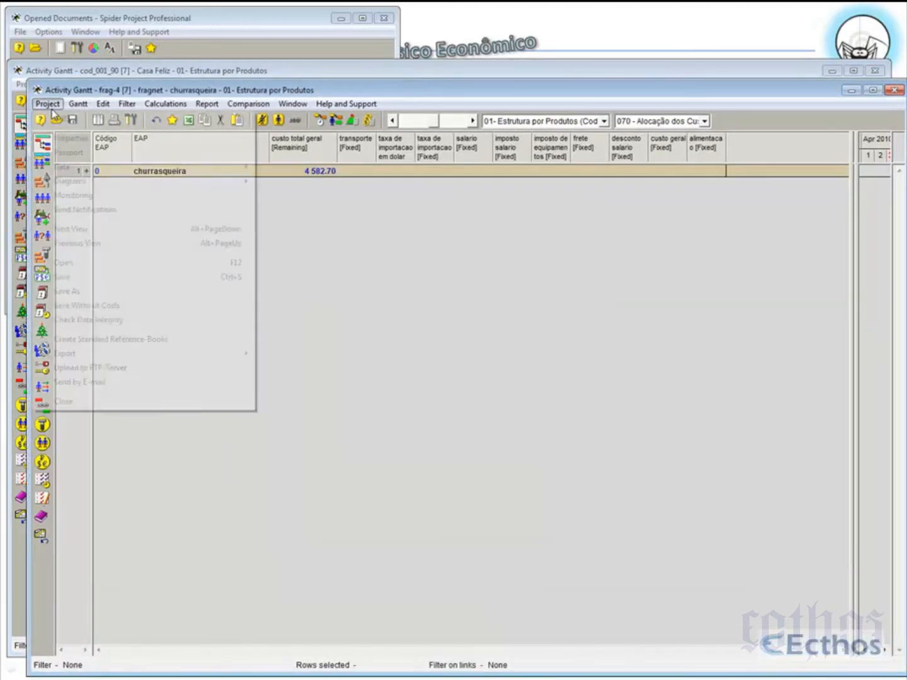
click(85, 292)
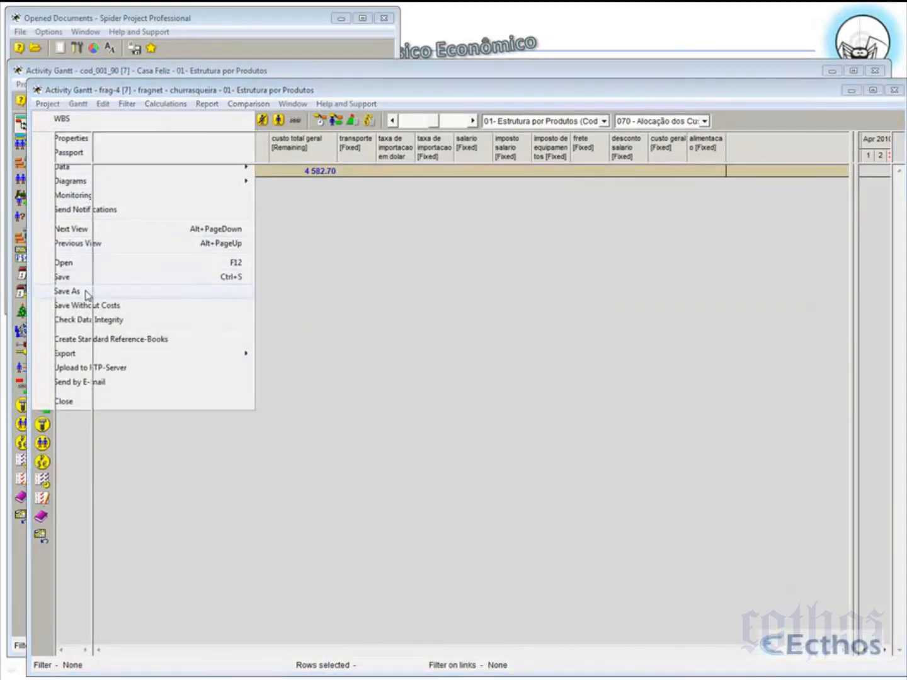
drag(78, 54, 184, 54)
click(159, 129)
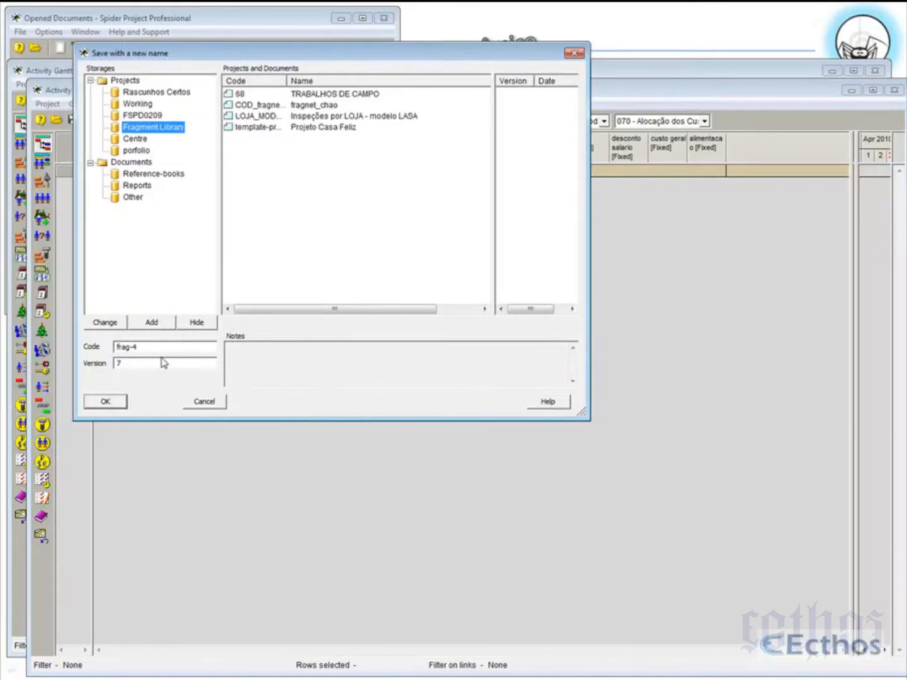
click(116, 403)
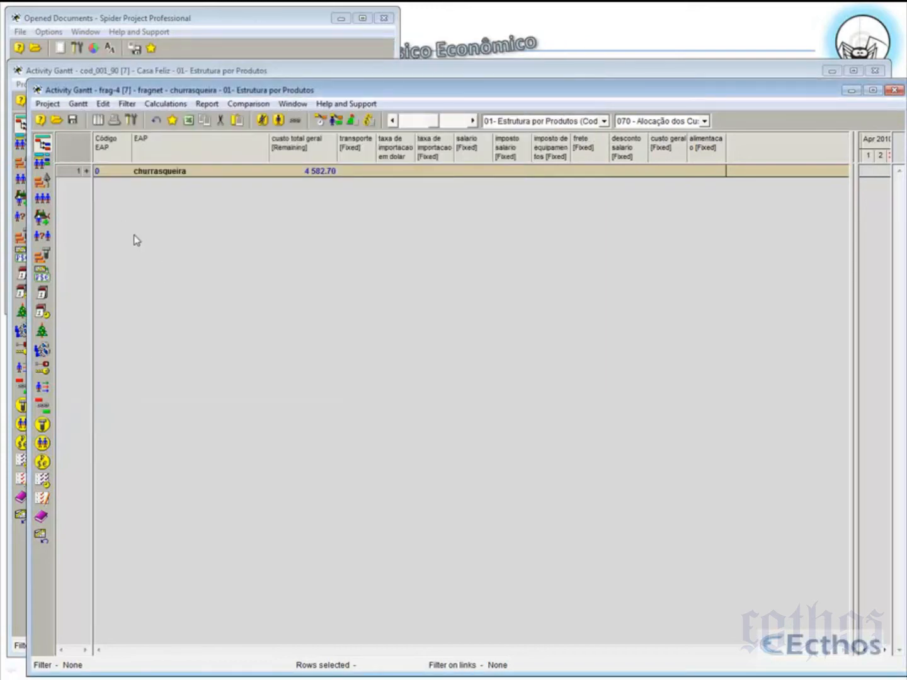
- Expand the churrasqueira fragnet and add the note documentacao to its top-level churrasqueira phase
click(85, 172)
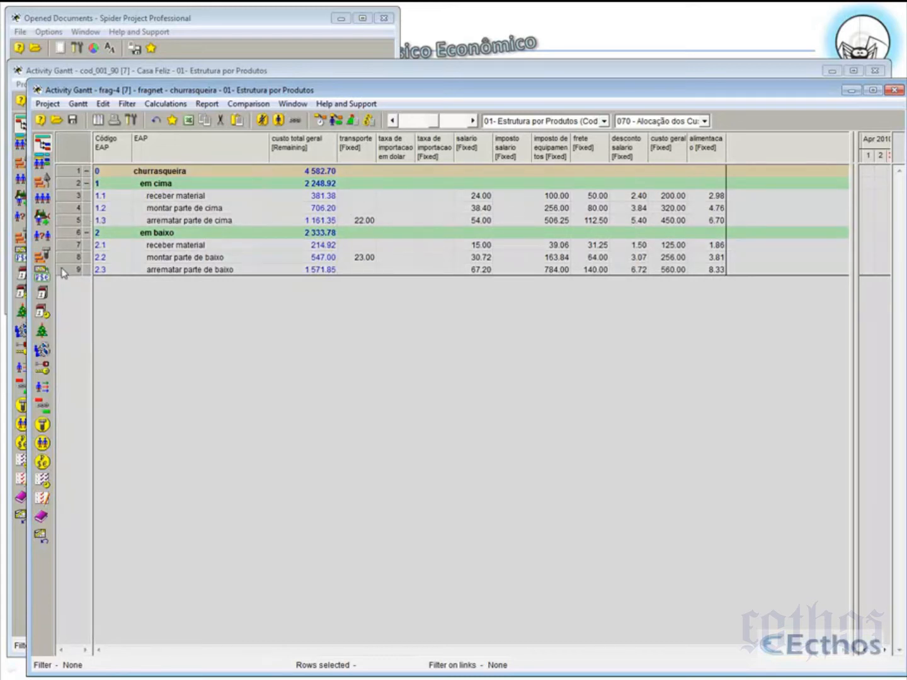
right_click(68, 174)
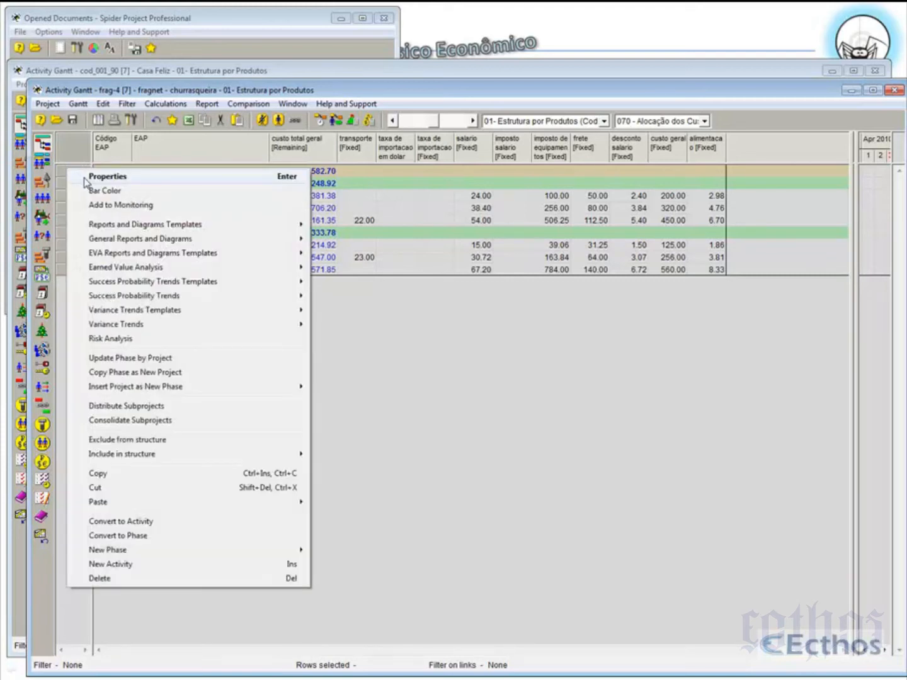
click(87, 179)
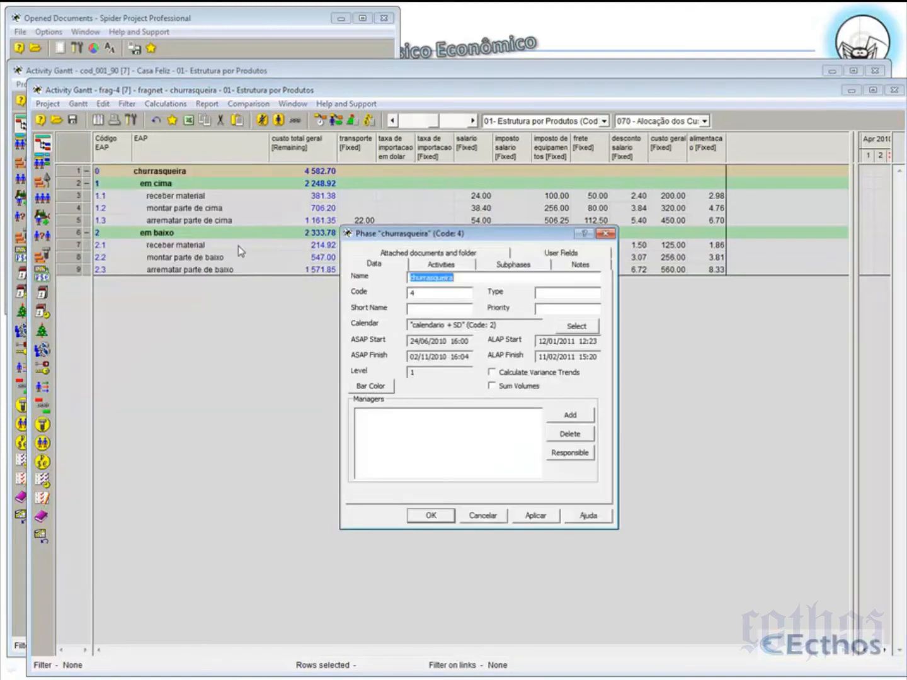
click(566, 270)
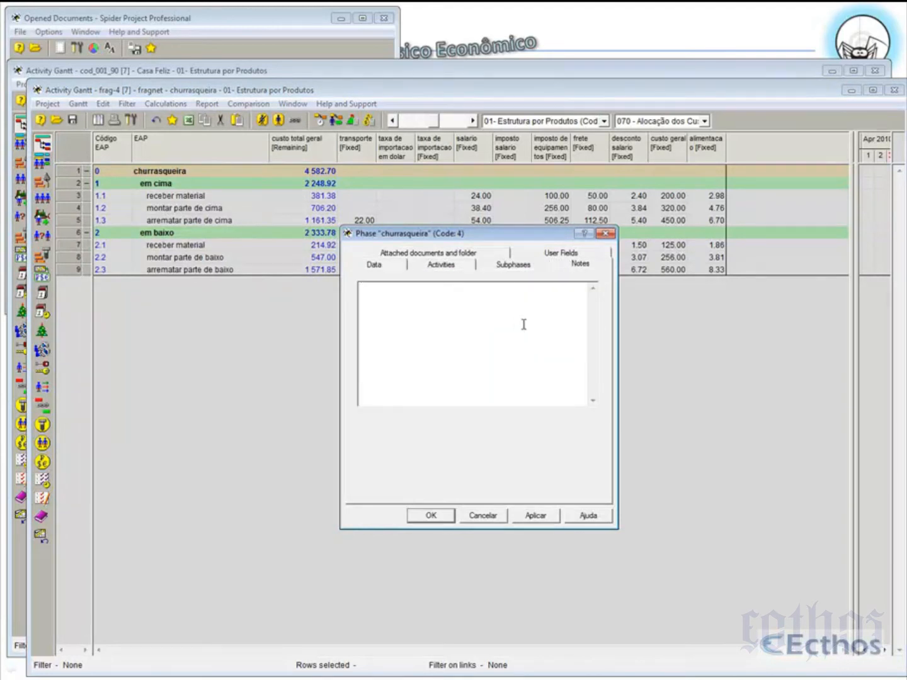
text(documentacao)
click(440, 519)
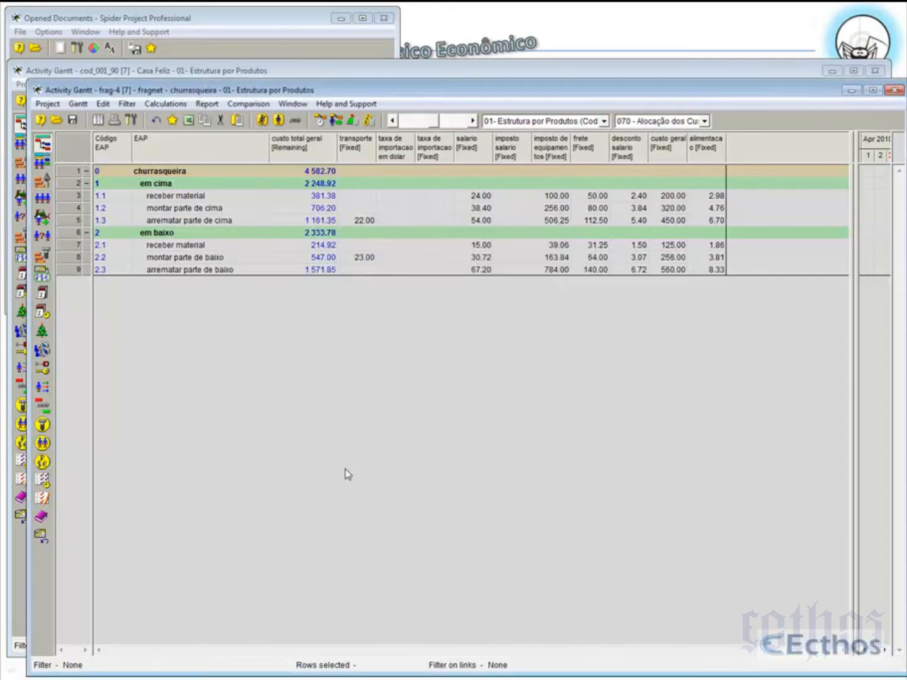
- Close the frag-4 fragnet project and return to the Casa Feliz Gantt
click(67, 124)
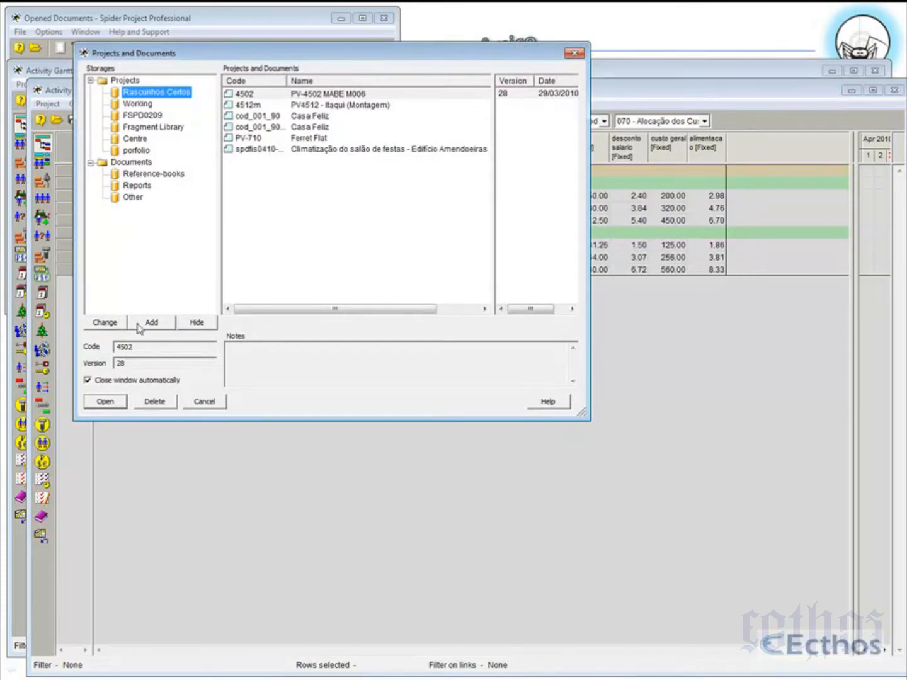
click(574, 53)
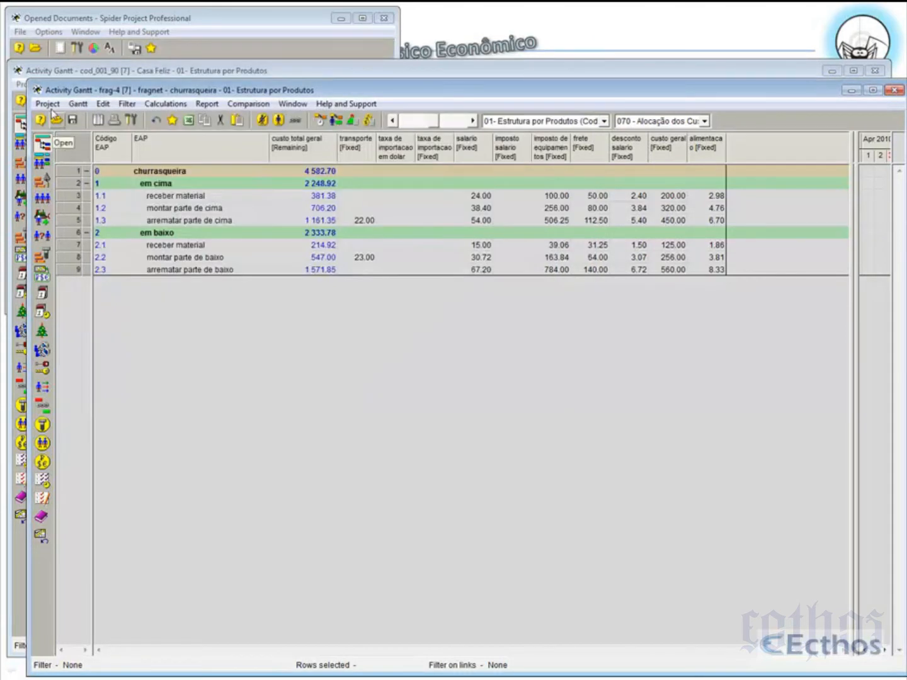
click(894, 90)
- Insert project frag-4, version 7, from the Fragment Library as a new phase one level lower than piscina
click(67, 264)
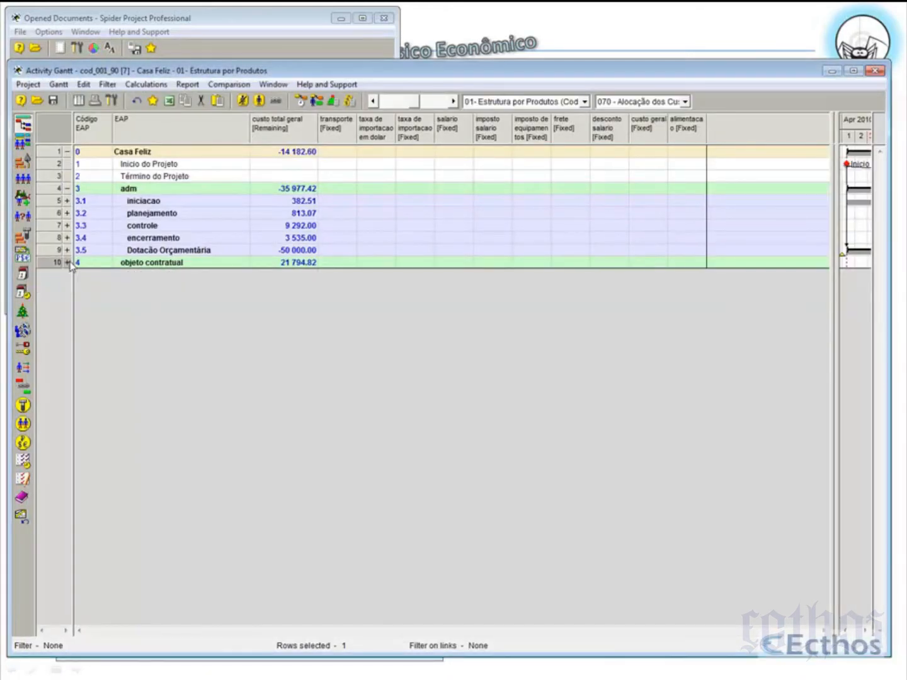
click(67, 264)
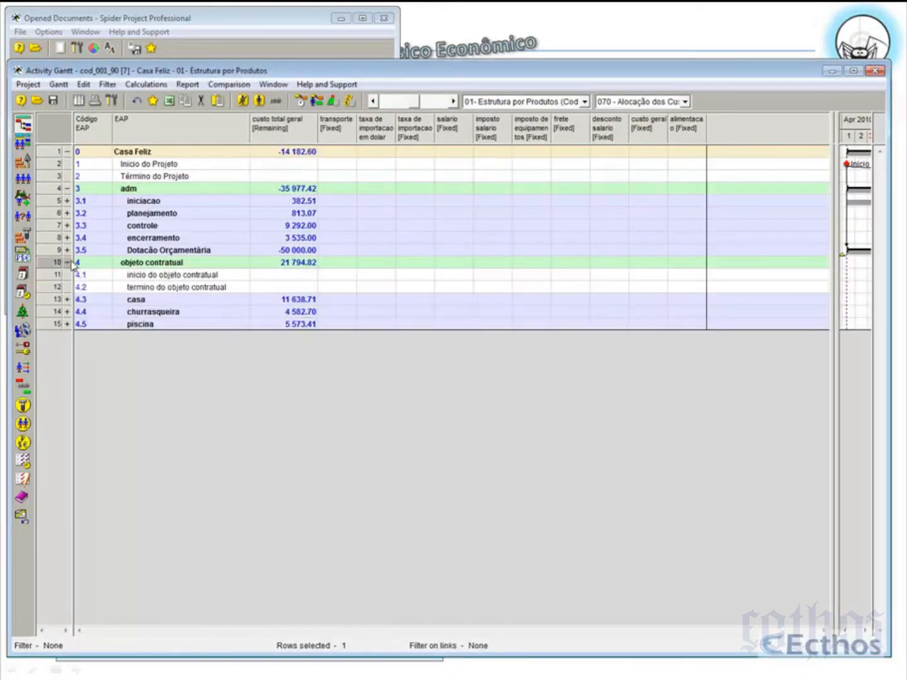
click(50, 324)
right_click(52, 326)
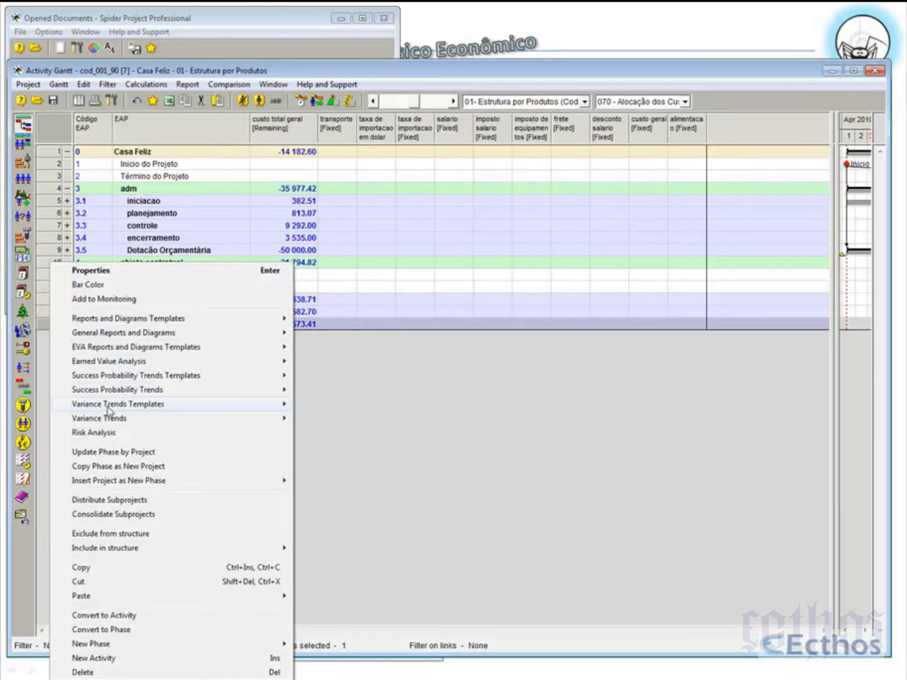
mouse_move(161, 482)
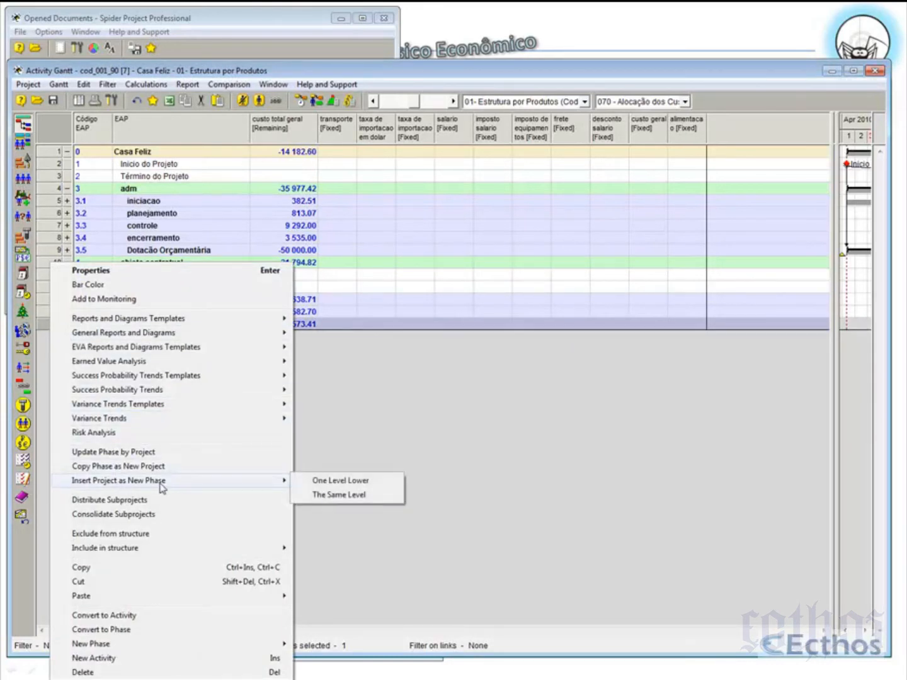
click(354, 484)
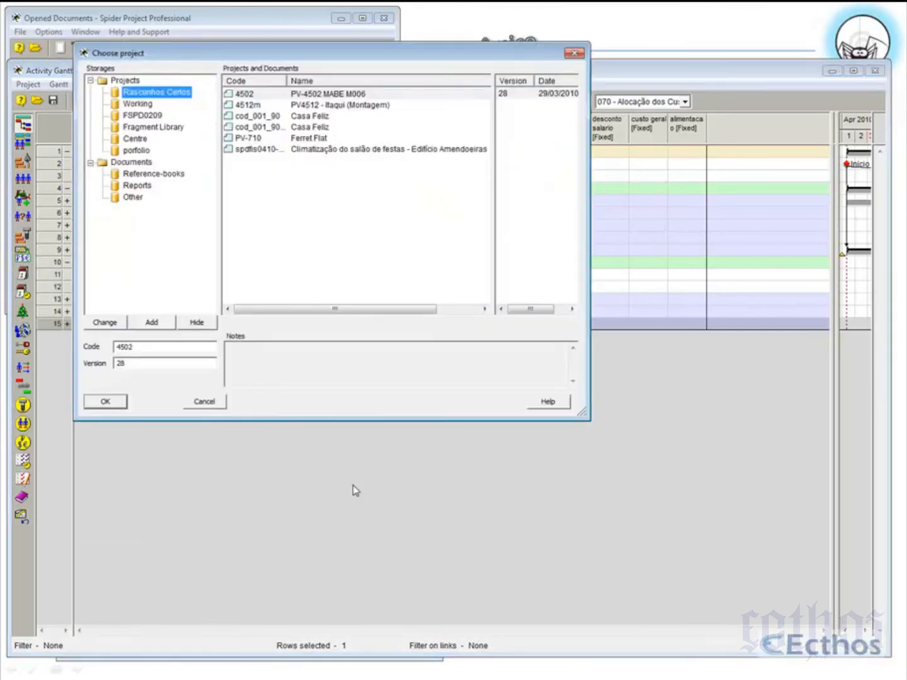
click(142, 129)
click(268, 115)
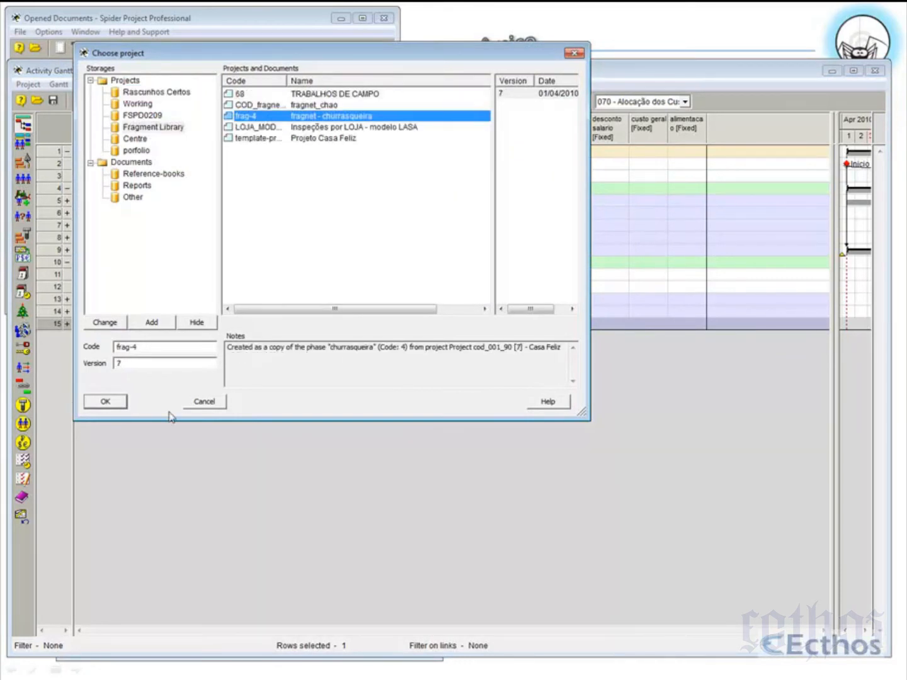
click(117, 407)
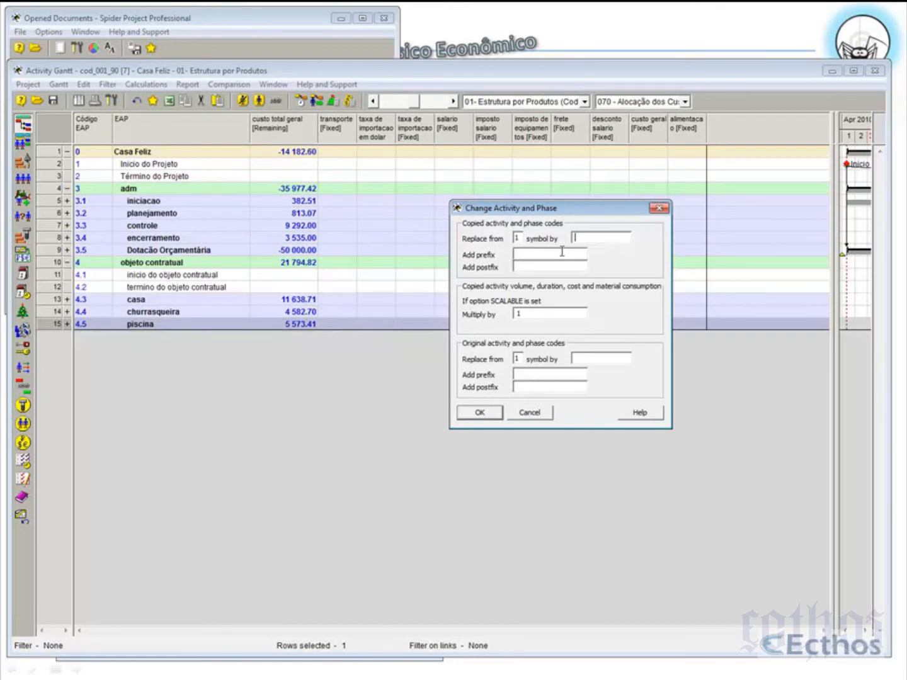
- Replace the copied activity and phase codes from symbol 1 by frag- and complete the insertion without further code warnings
double_click(529, 315)
click(591, 237)
text(frag-)
click(480, 412)
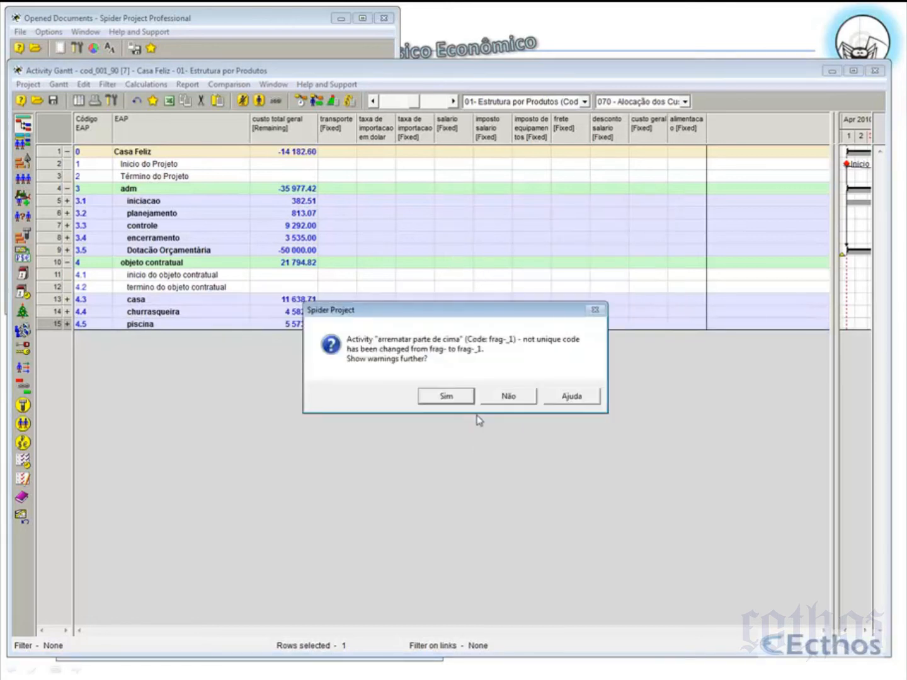
click(504, 399)
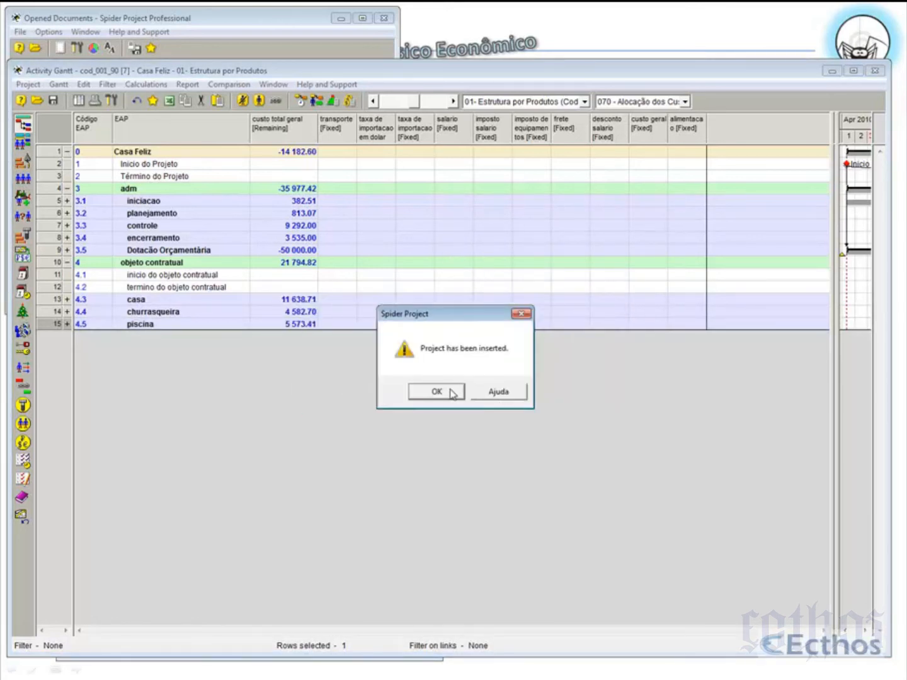
click(453, 391)
- Examine the contents of the churrasqueira and casa phases for the inserted fragnet, and collapse both phases
click(66, 323)
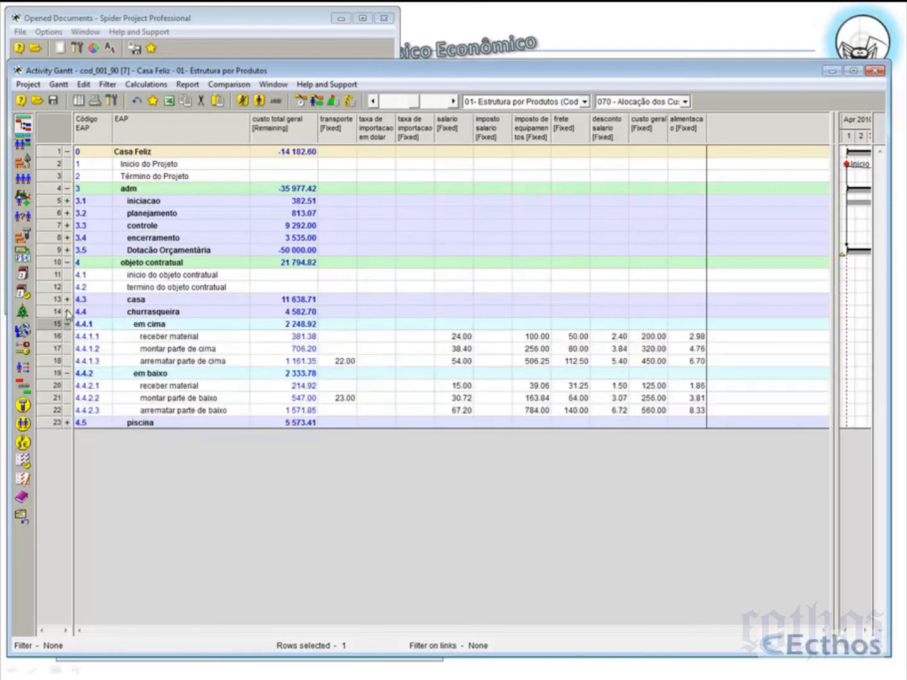
click(66, 300)
click(67, 299)
click(66, 300)
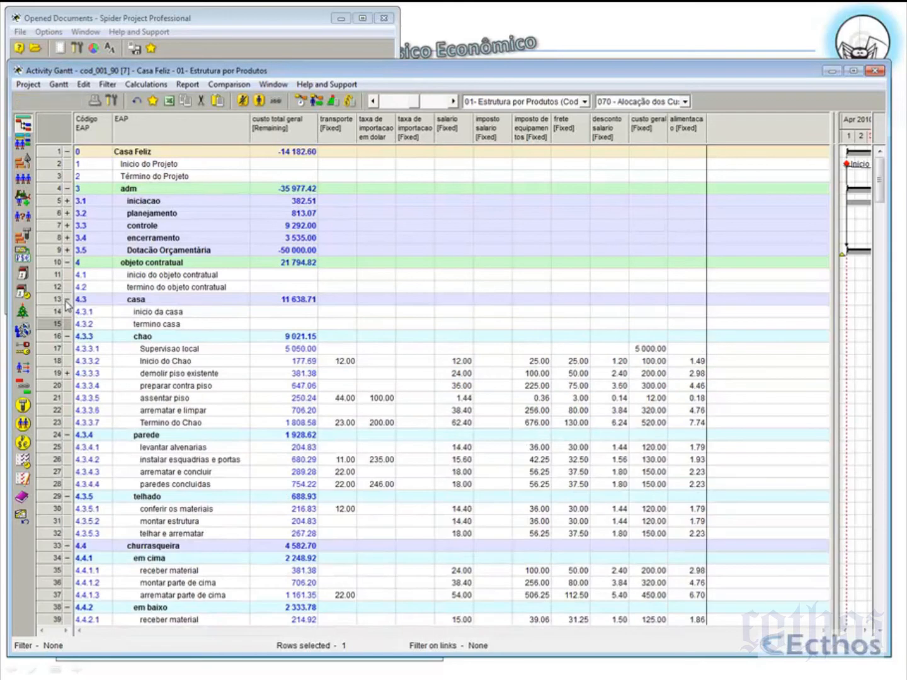
click(67, 336)
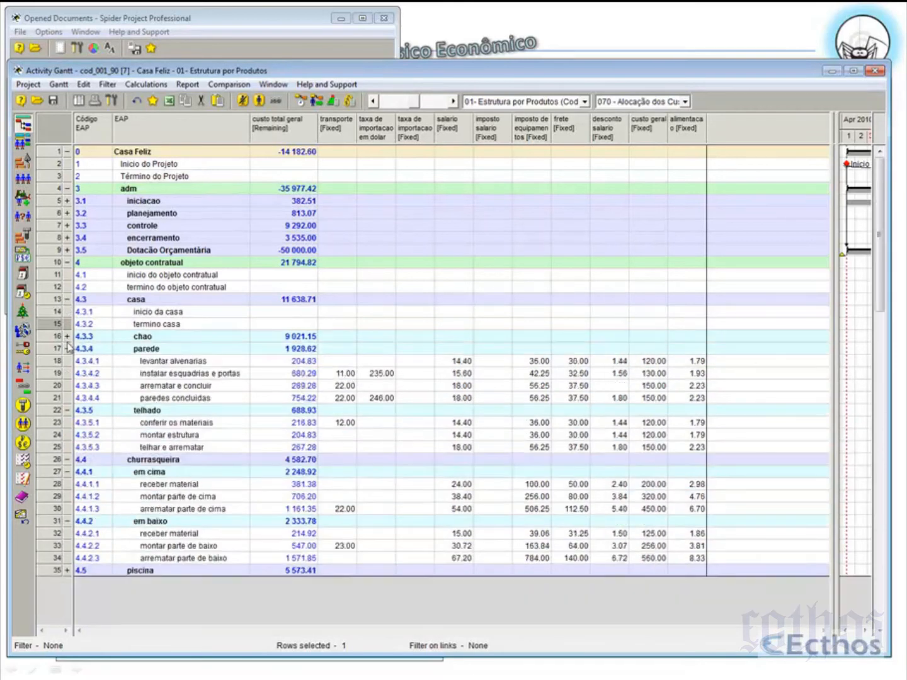
click(66, 349)
click(67, 361)
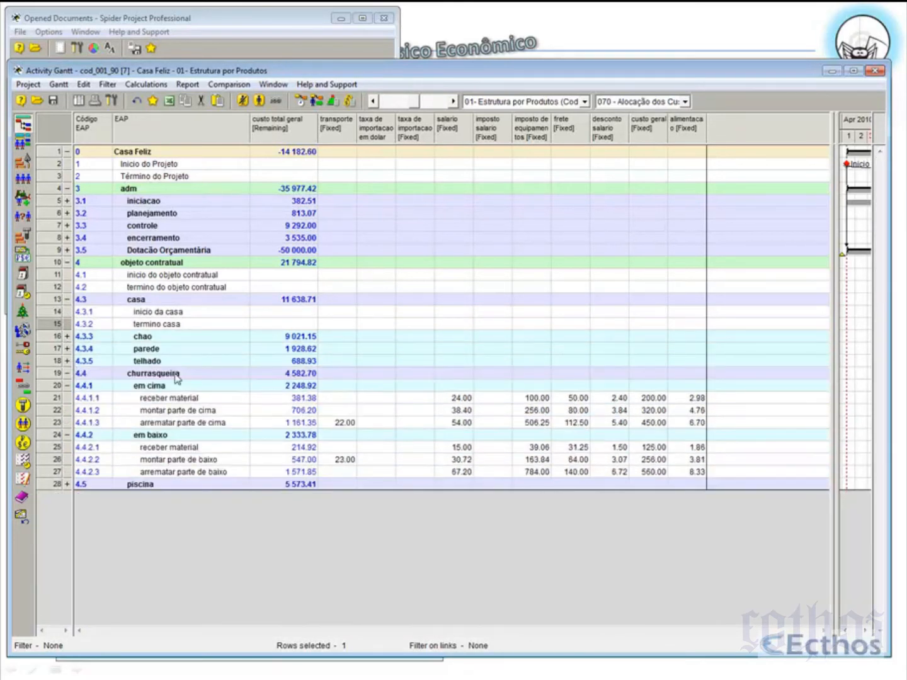
click(67, 372)
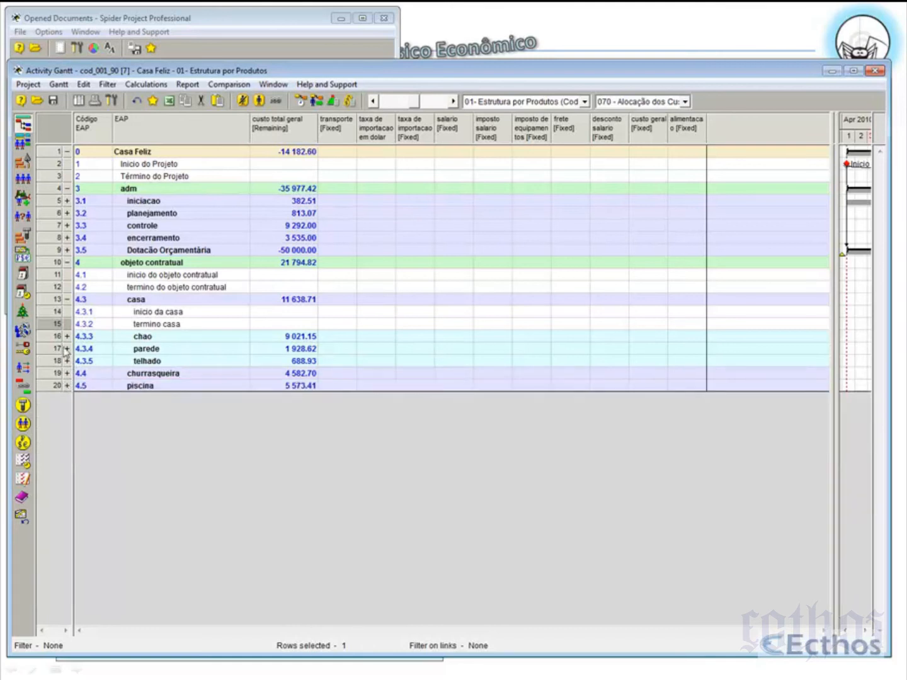
click(67, 300)
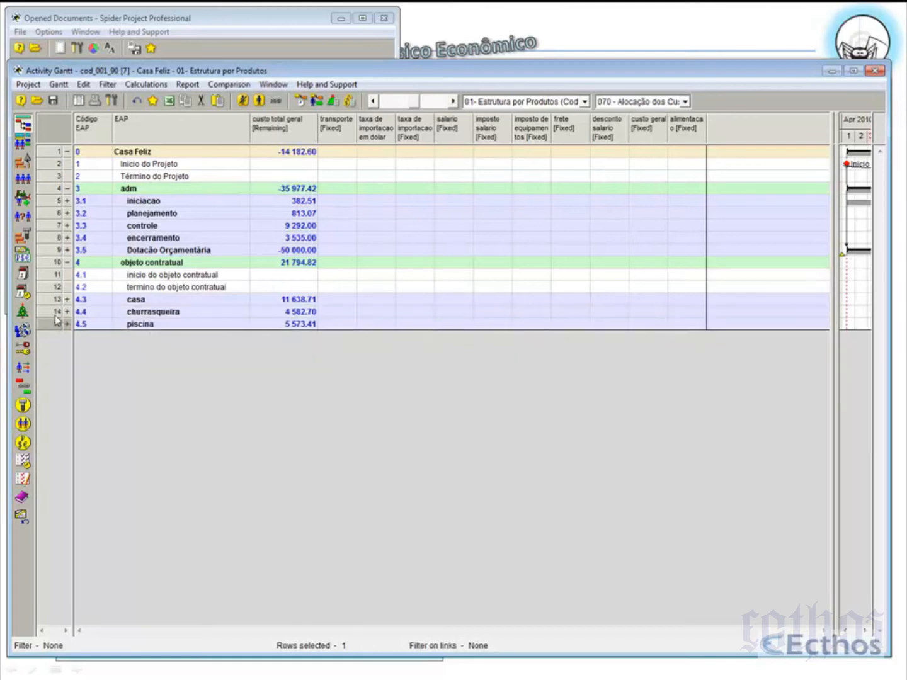
right_click(54, 312)
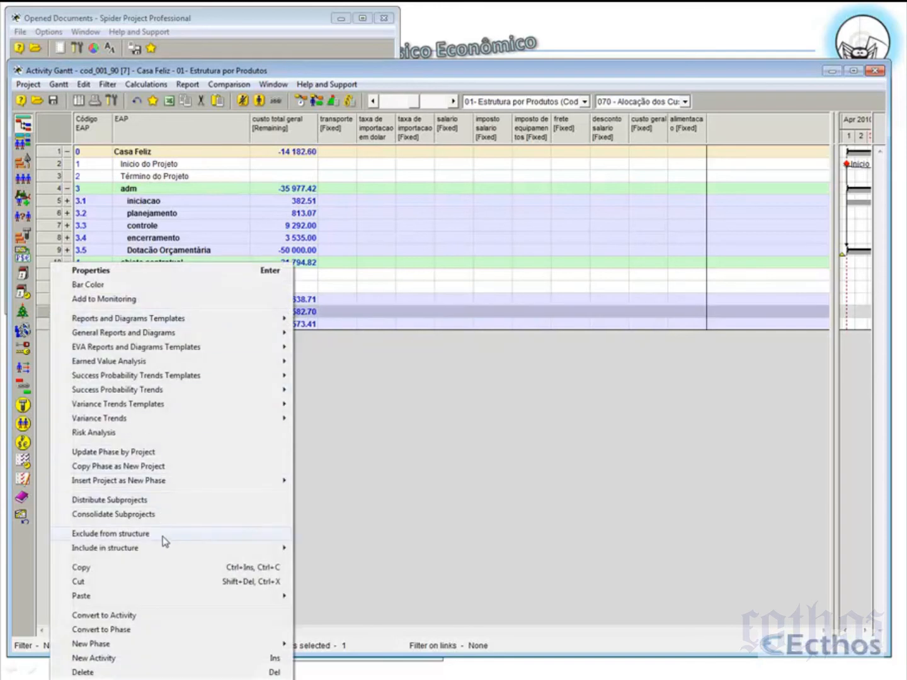
mouse_move(174, 547)
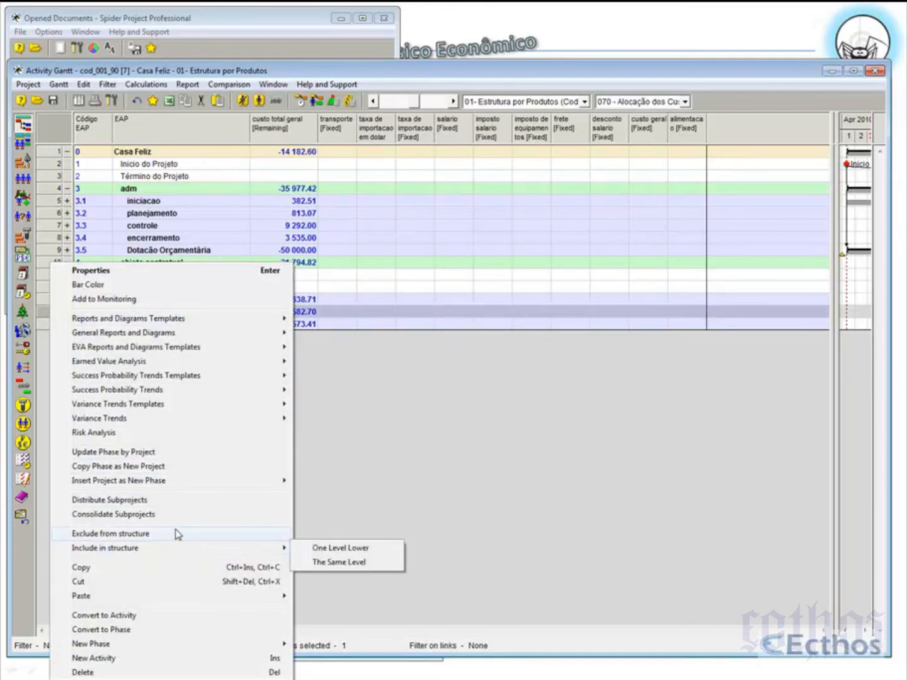
mouse_move(177, 480)
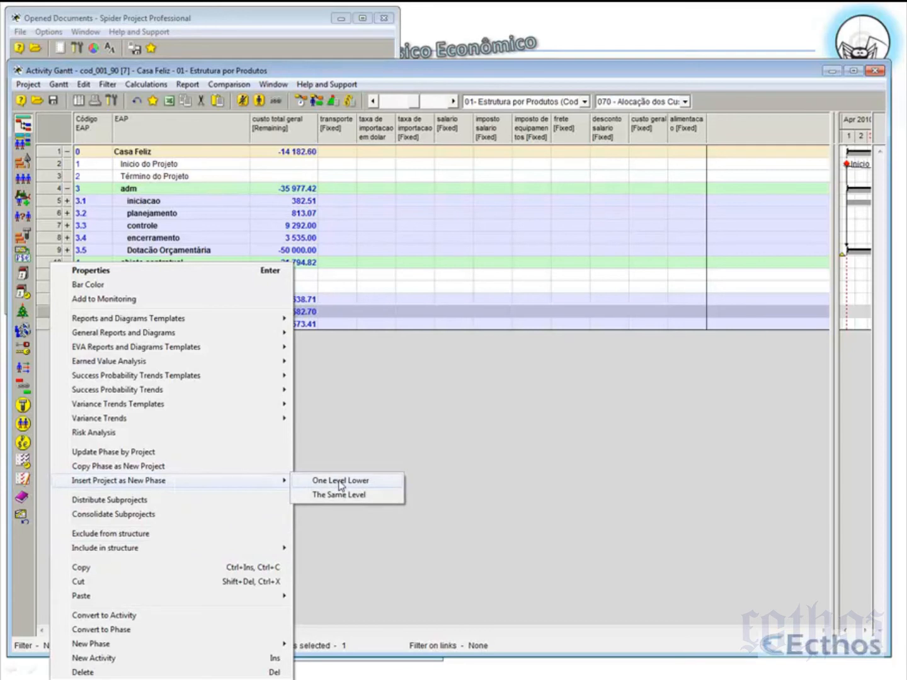
click(376, 331)
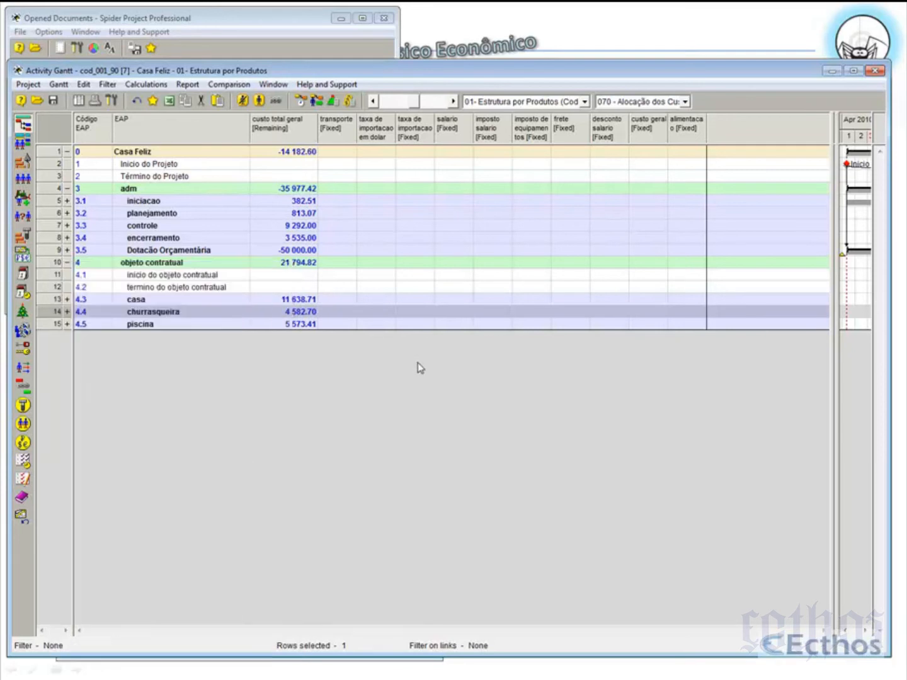
- Insert project frag-4 from the Fragment Library as a new phase at the same level as churrasqueira
right_click(55, 316)
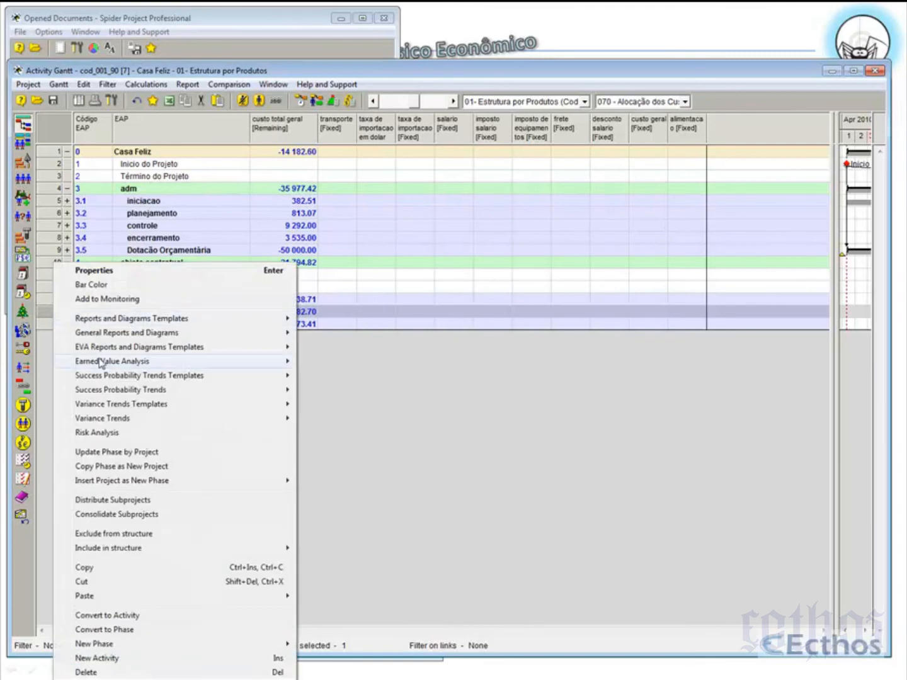
mouse_move(257, 481)
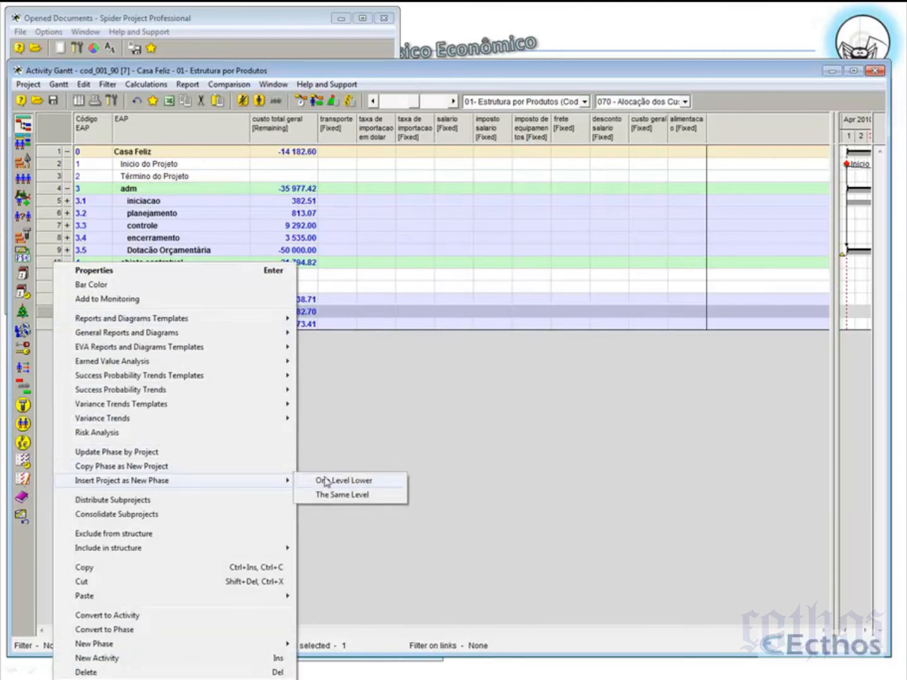
click(333, 496)
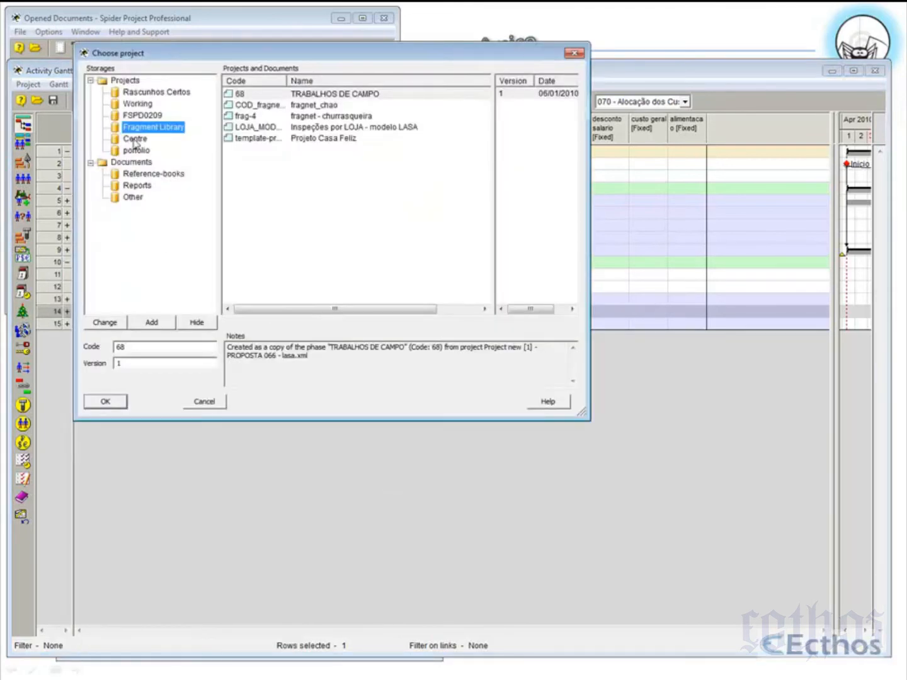
click(255, 116)
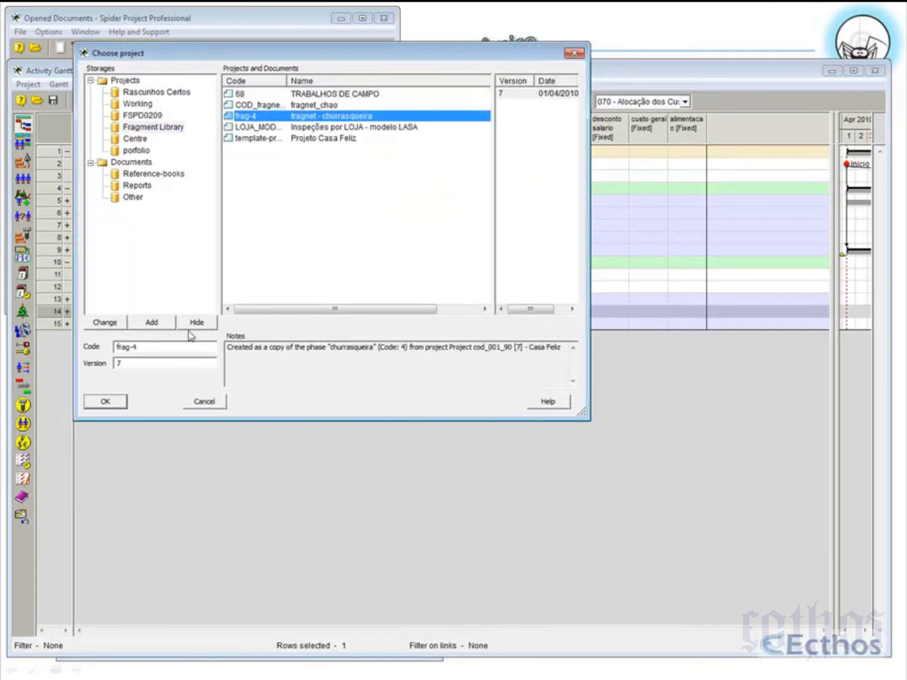
click(105, 401)
- Replace the copied codes from symbol 1 by FRAG-, finish the insertion without further warnings, and collapse the inserted churrasqueira phase
text(FRAG-)
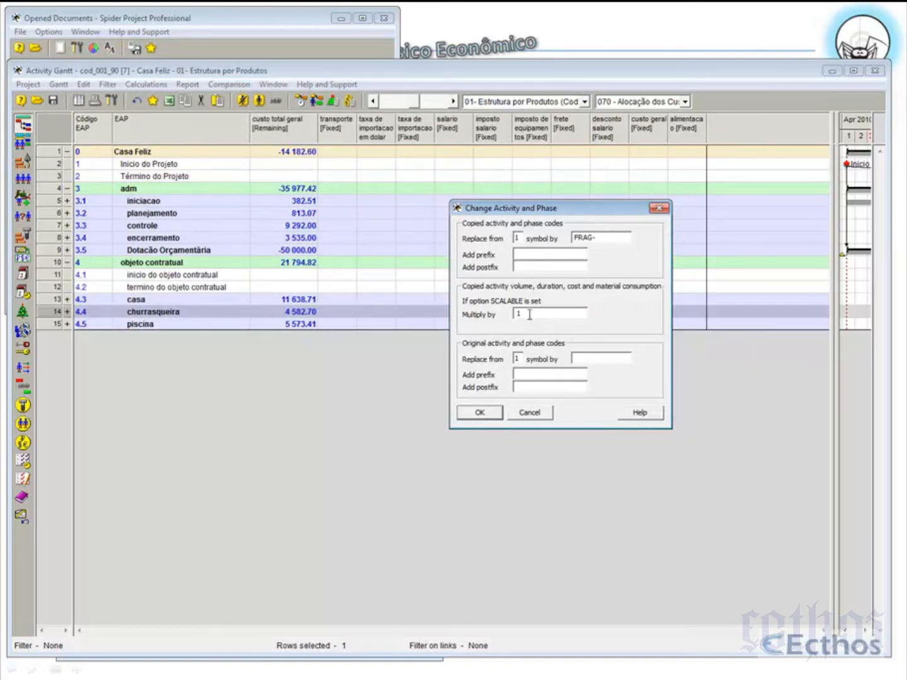
click(482, 415)
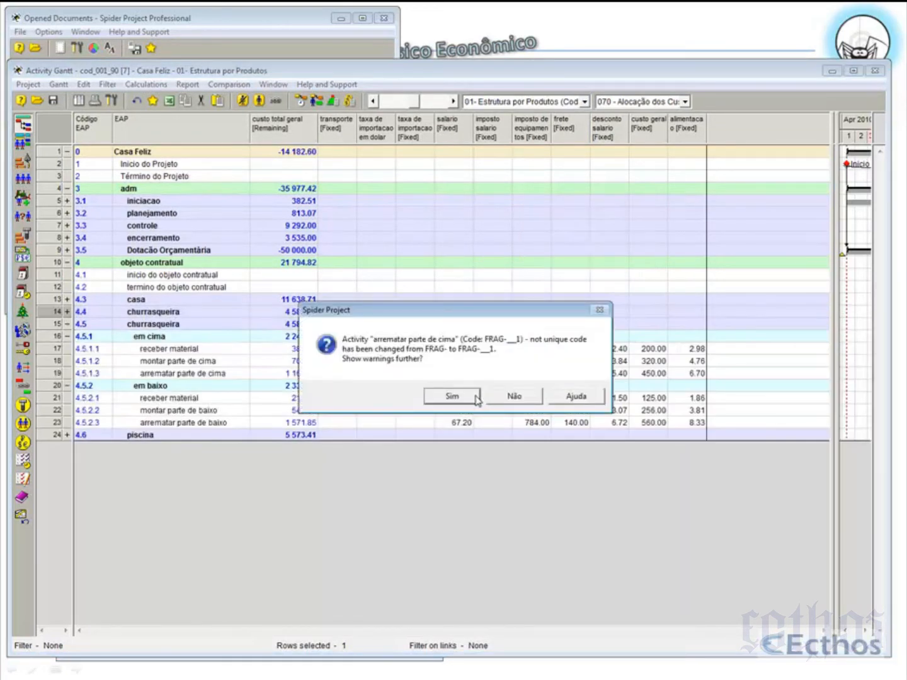
click(514, 398)
click(451, 396)
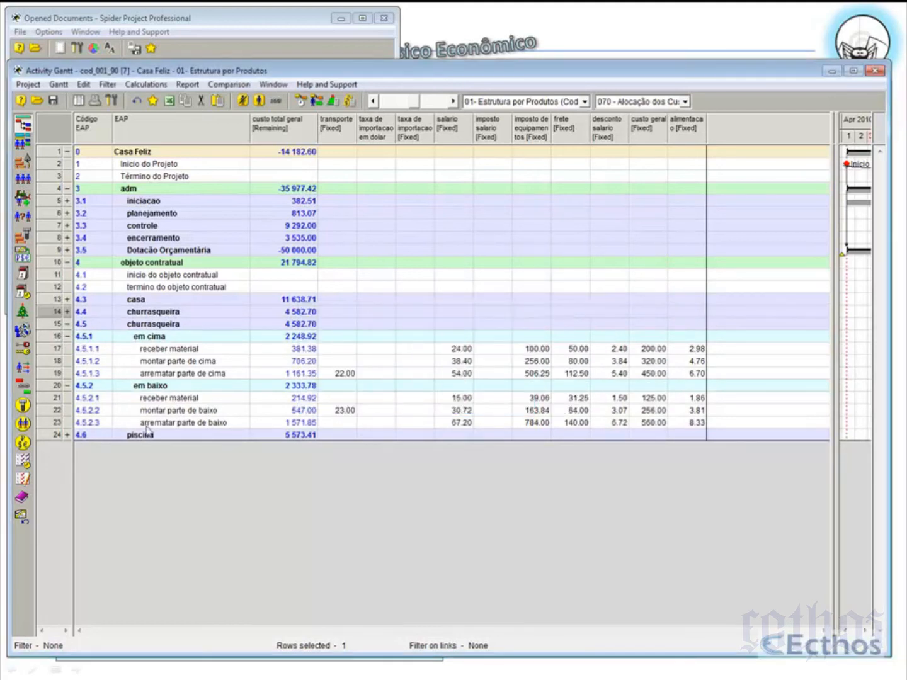
click(67, 324)
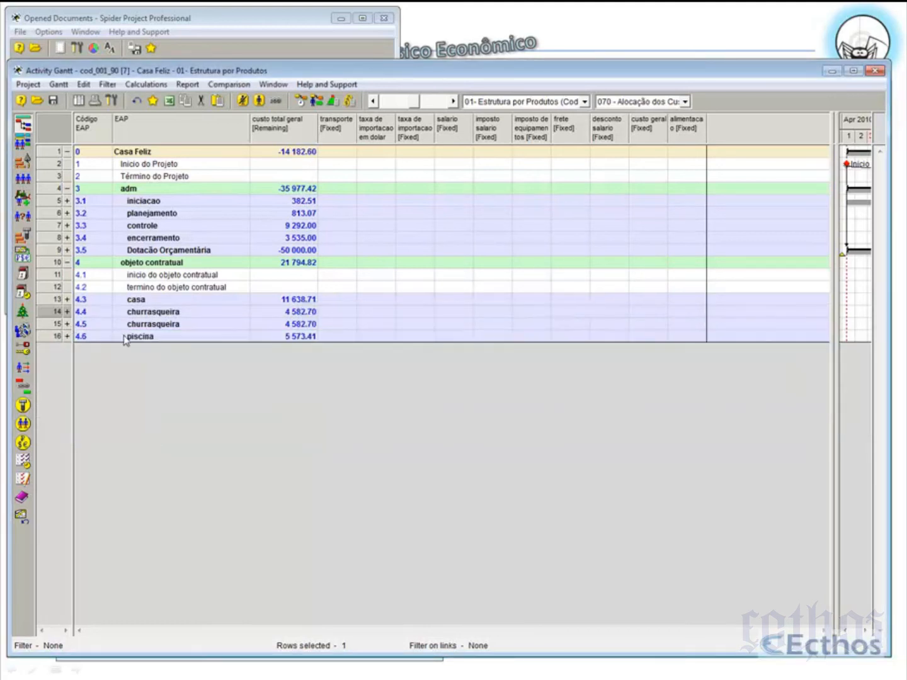
click(238, 325)
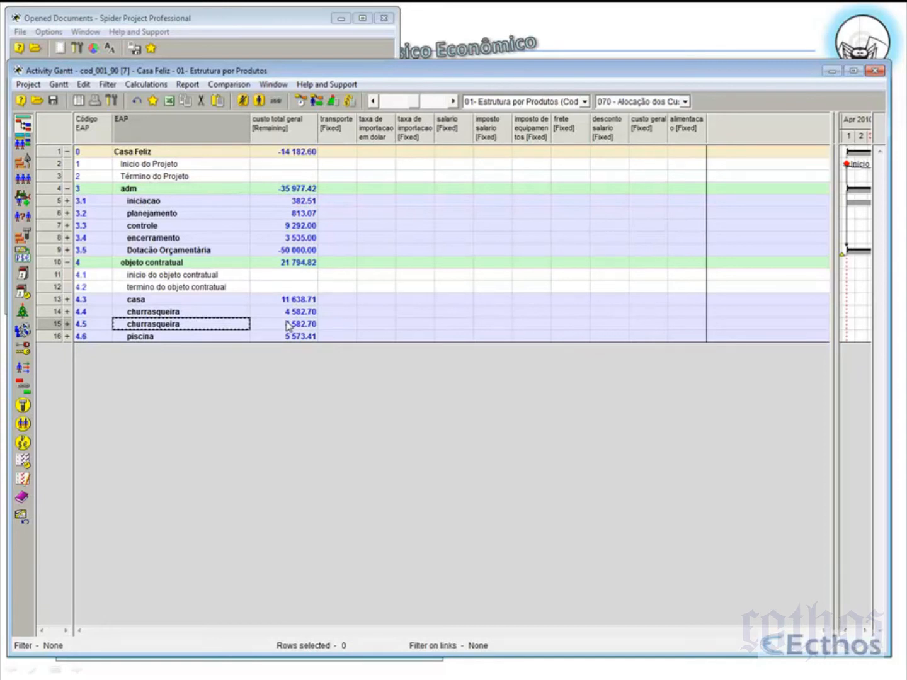
- Compare the activities, costs and schedules of both churrasqueira phases in the table and the full-project Gantt chart, and collapse both phases
click(67, 324)
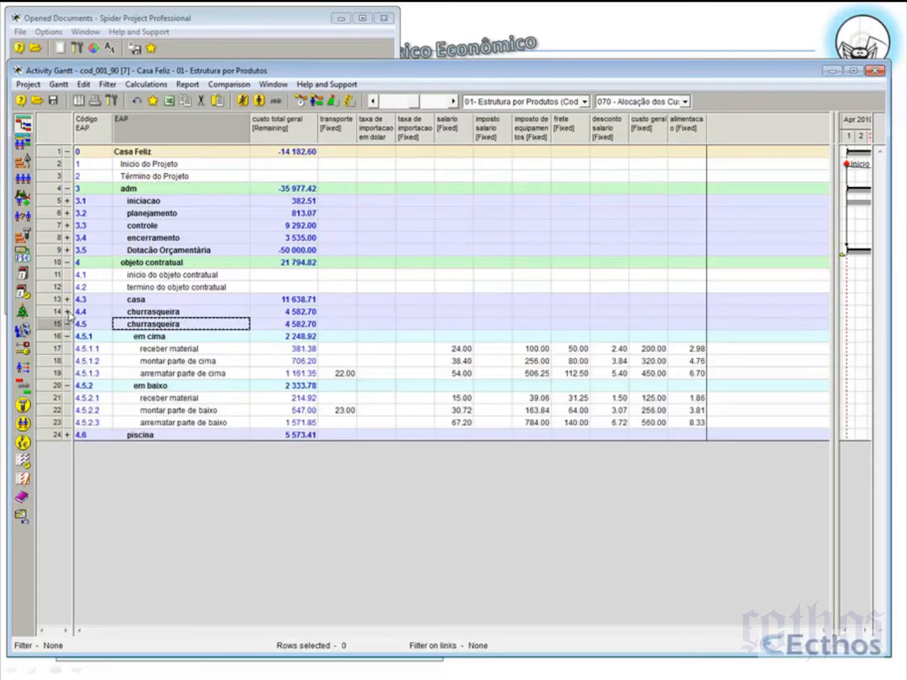
click(67, 312)
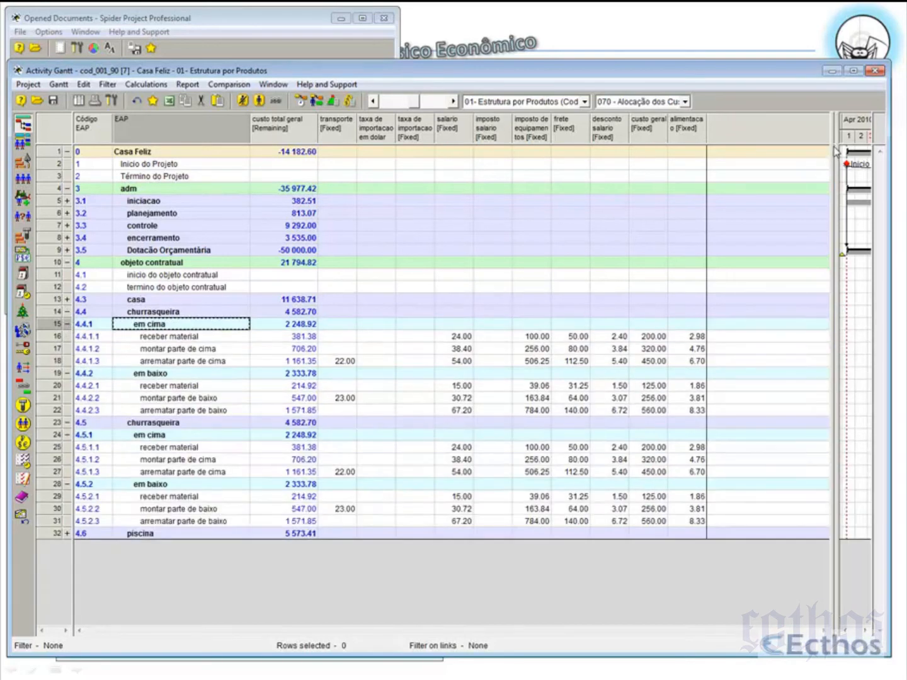
drag(833, 149, 249, 271)
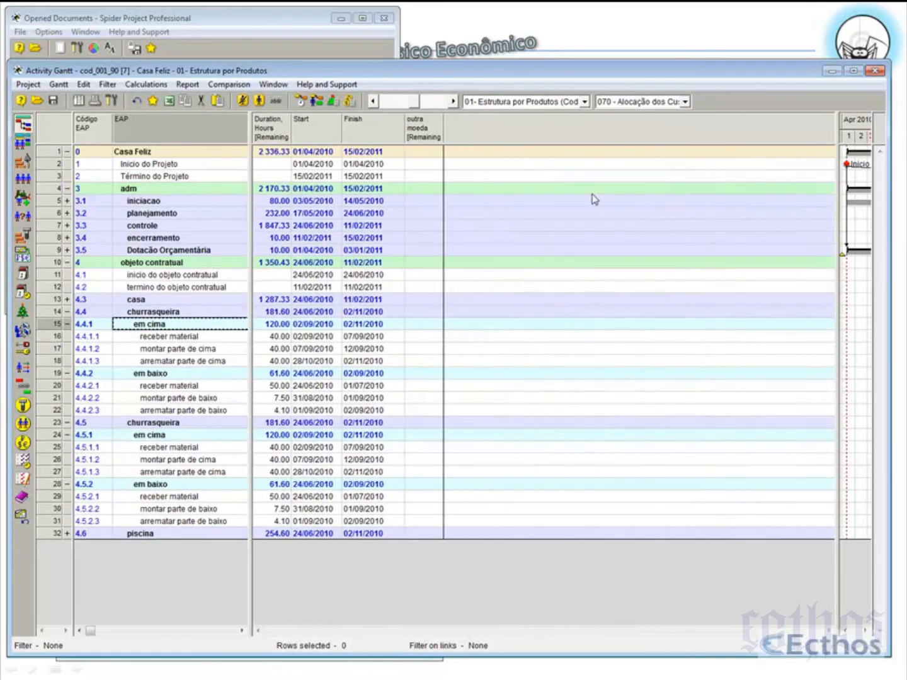
drag(832, 124, 255, 191)
right_click(405, 120)
click(434, 140)
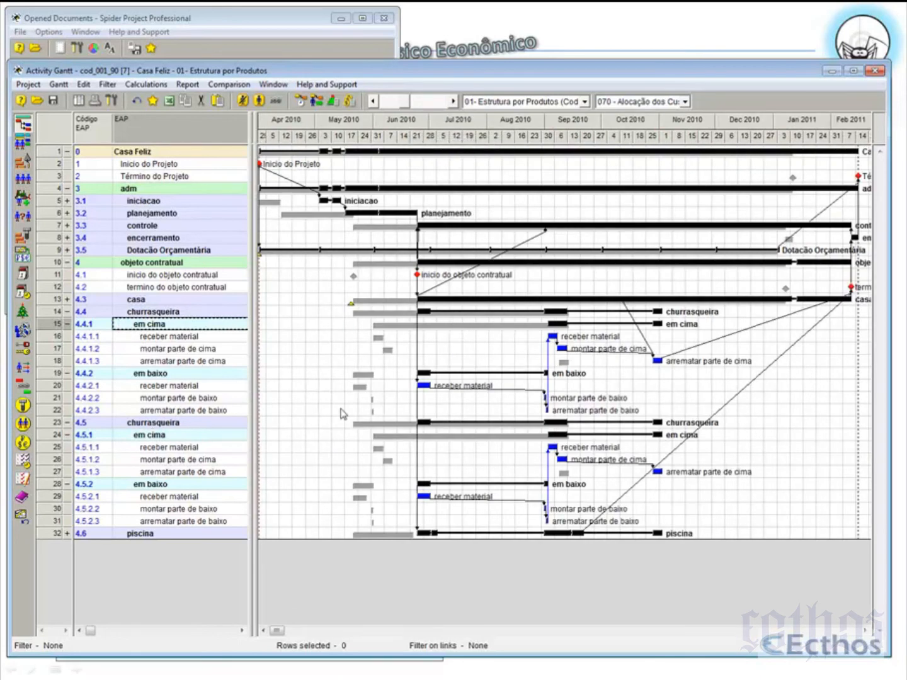
click(67, 313)
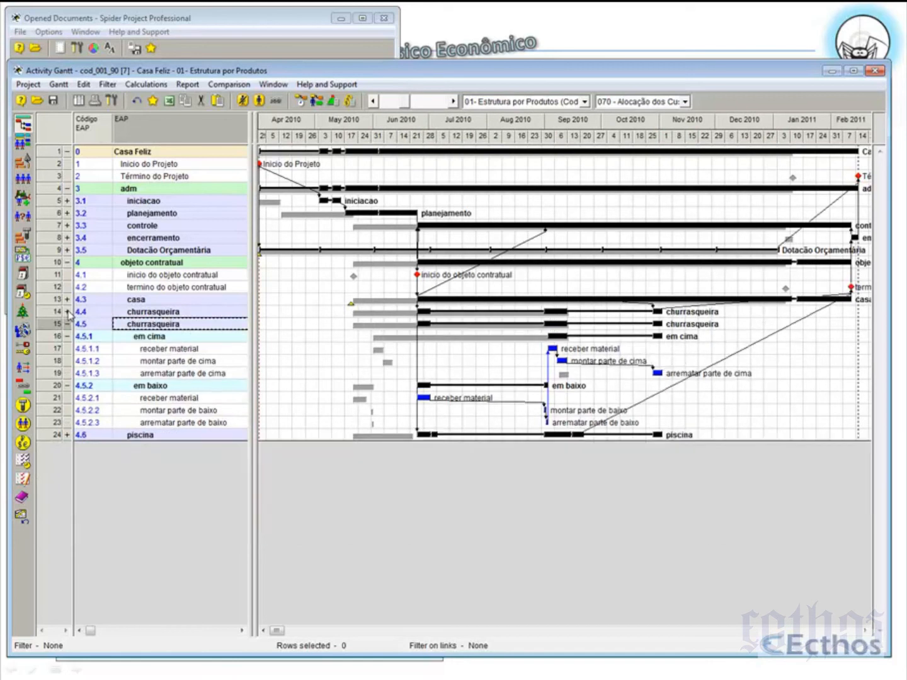
click(67, 325)
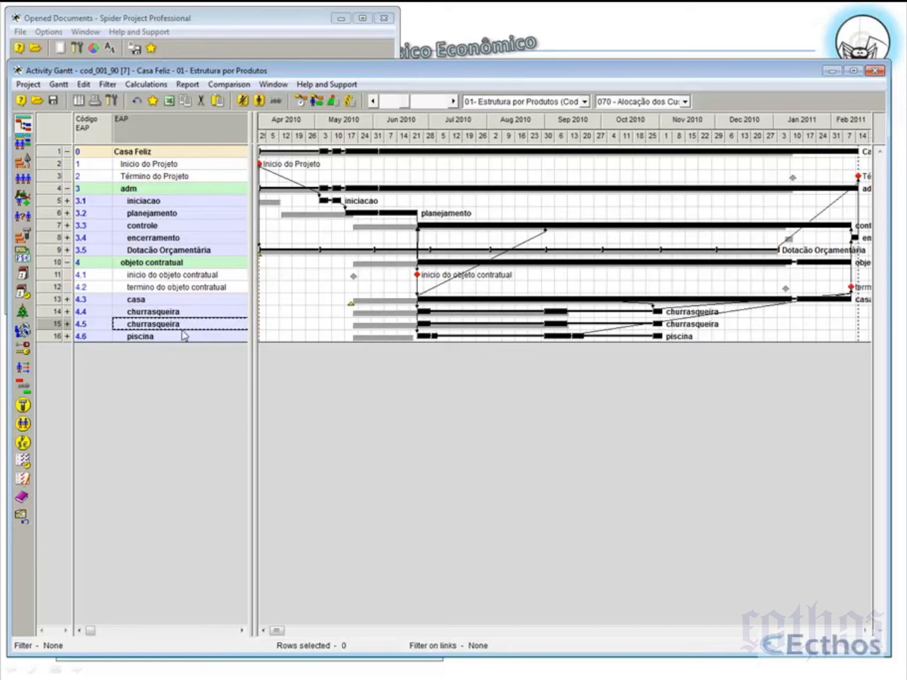
click(655, 102)
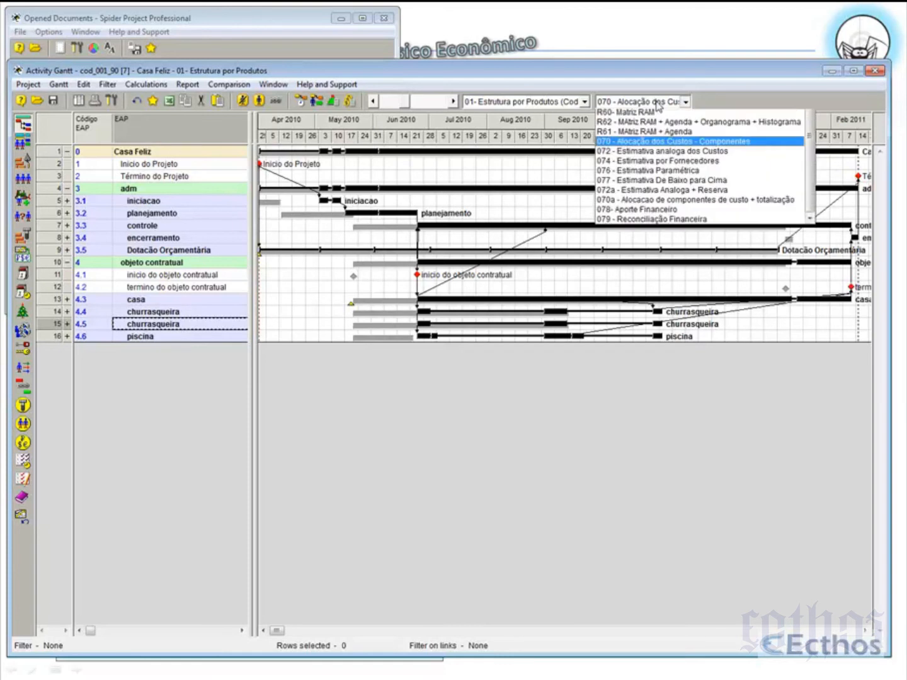
click(655, 348)
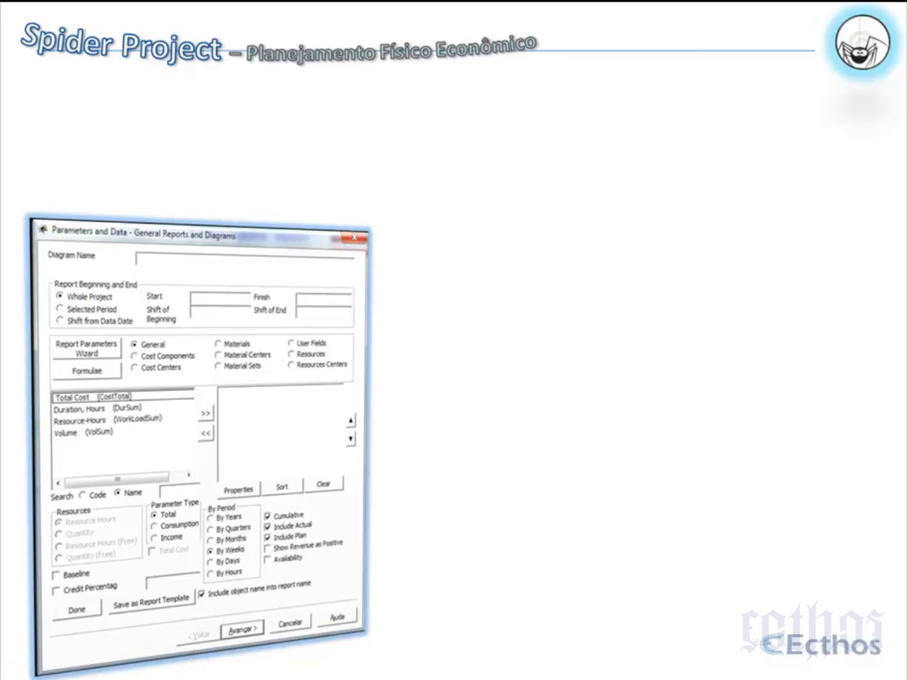
click(737, 246)
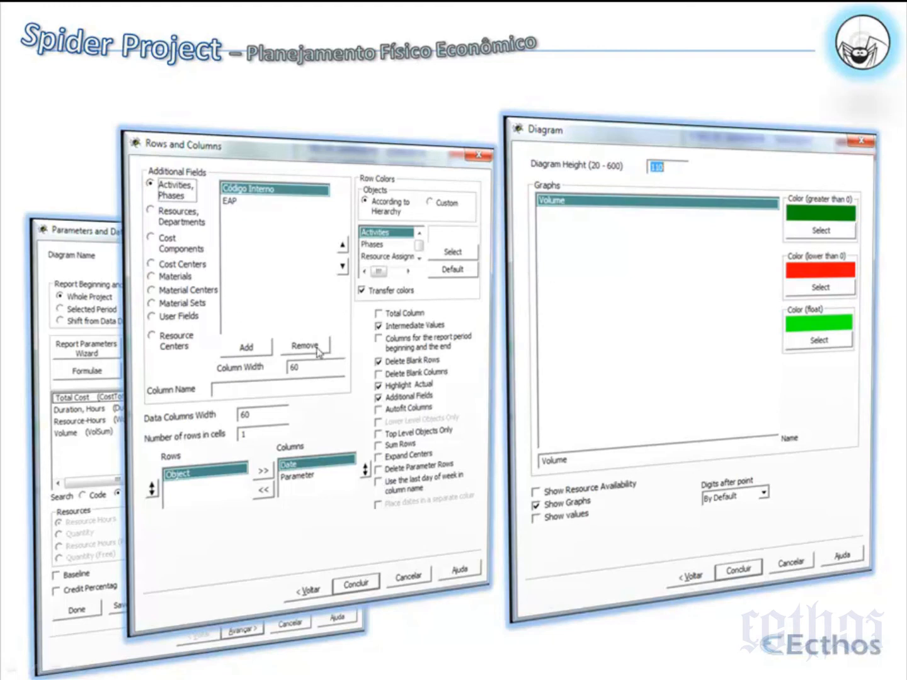
click(372, 303)
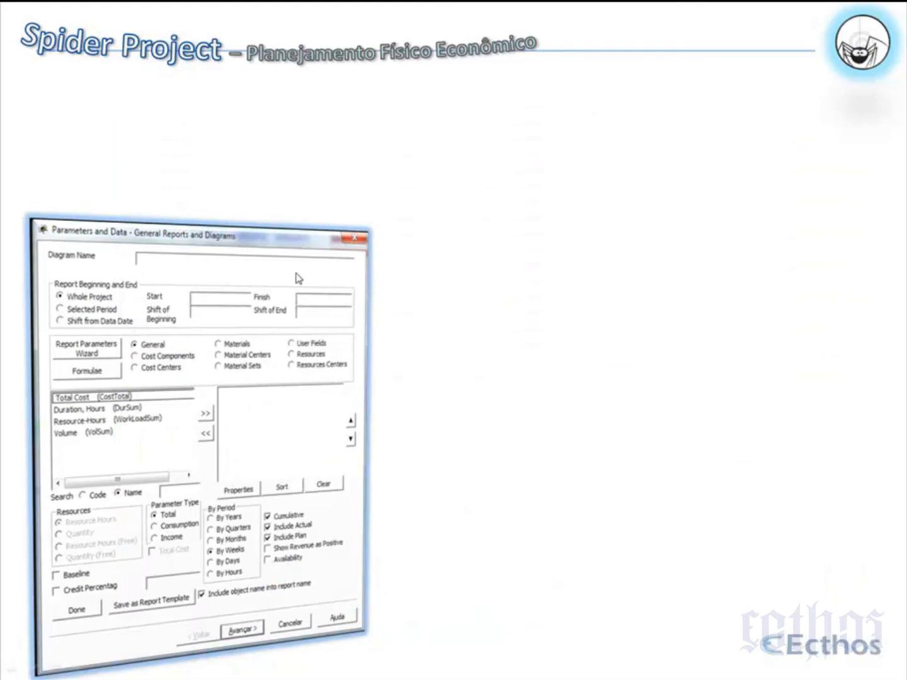